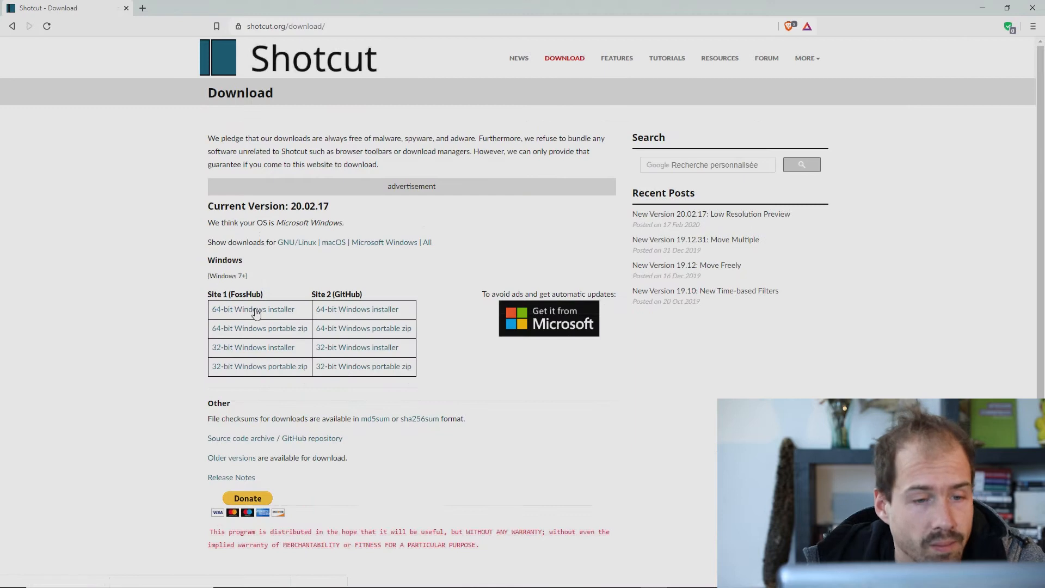
Step: Minimize the browser showing the Shotcut download page and launch the installed Shotcut application
click(254, 313)
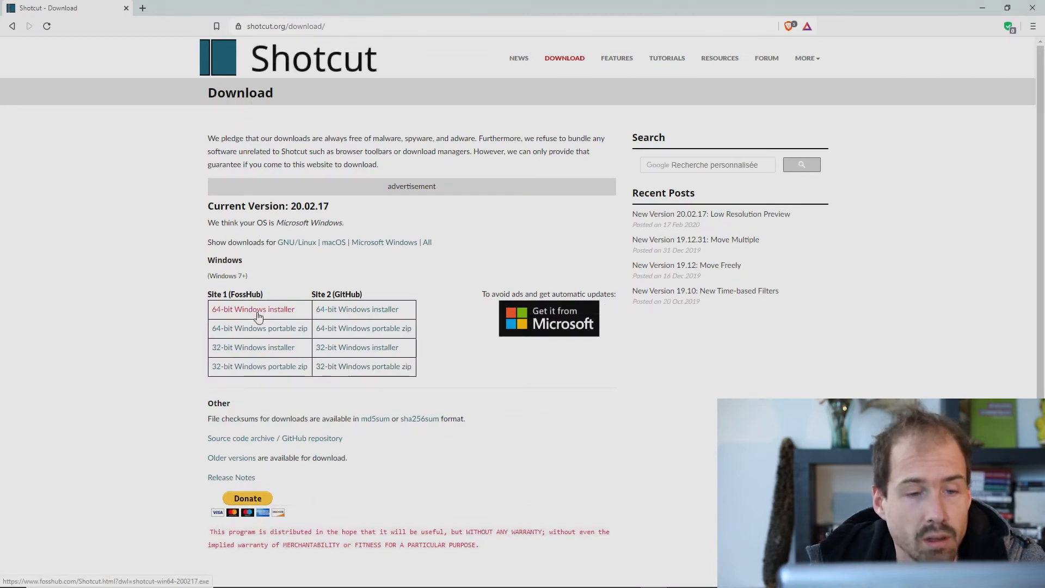
click(983, 8)
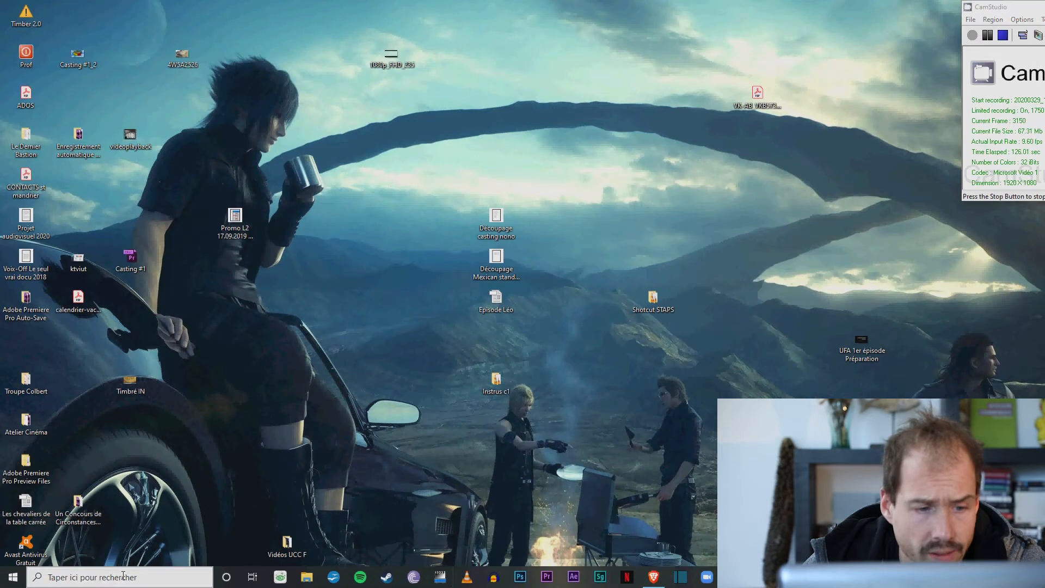
click(120, 577)
text(sho)
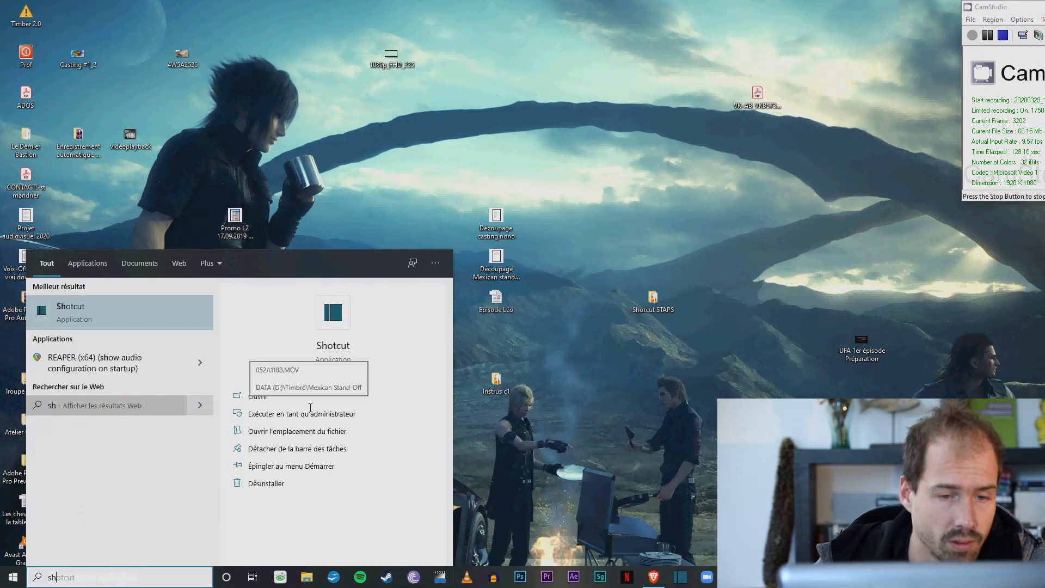
click(82, 324)
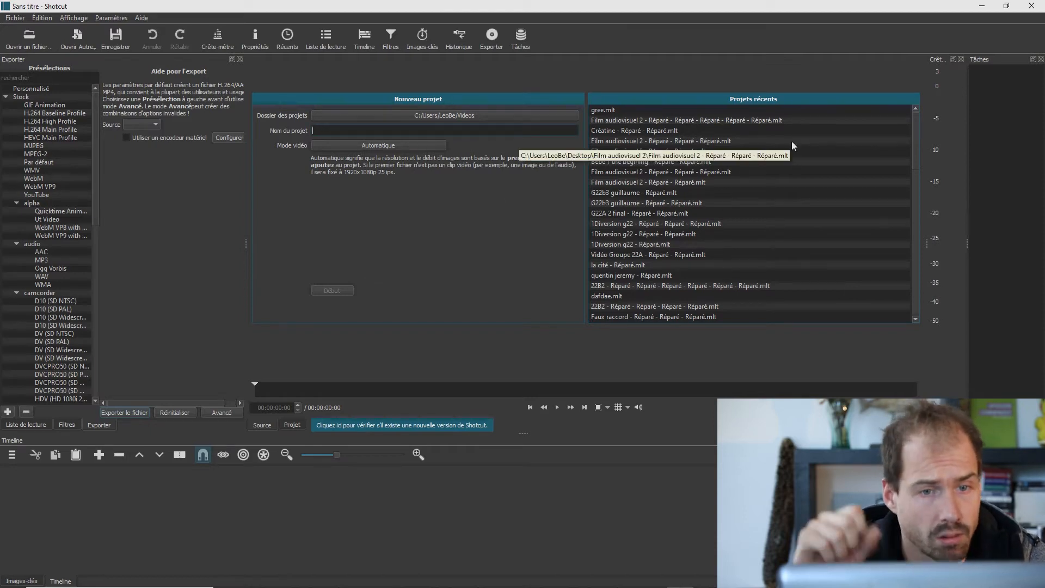
Step: Create a new project named Test and display its playlist
text(Test)
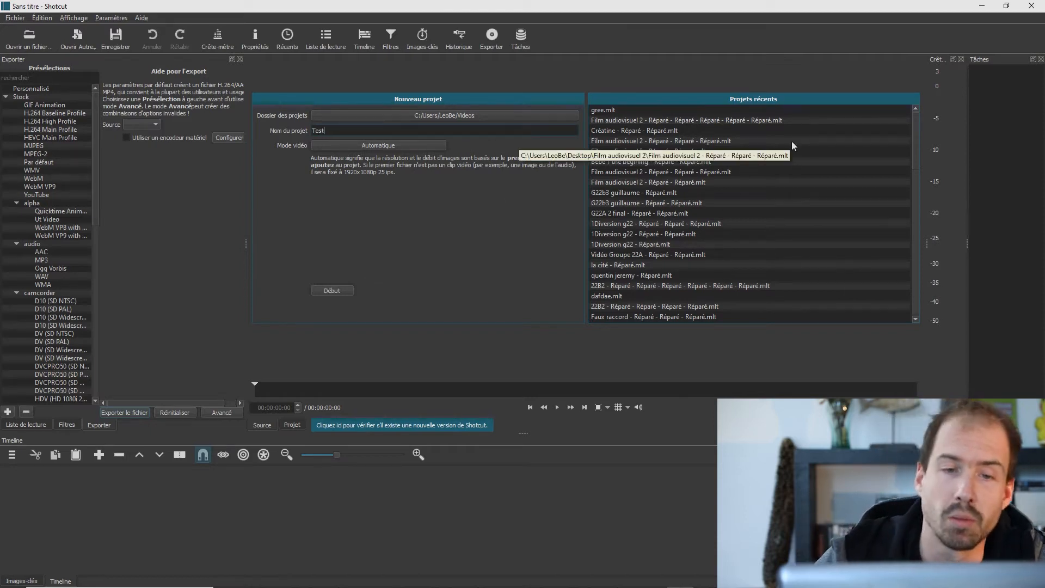
click(333, 291)
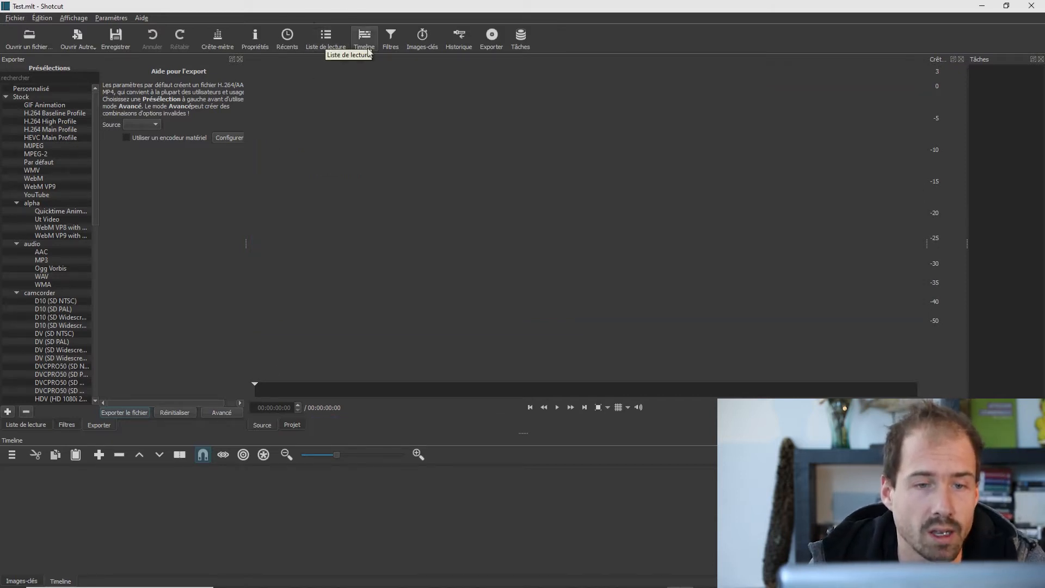
click(326, 39)
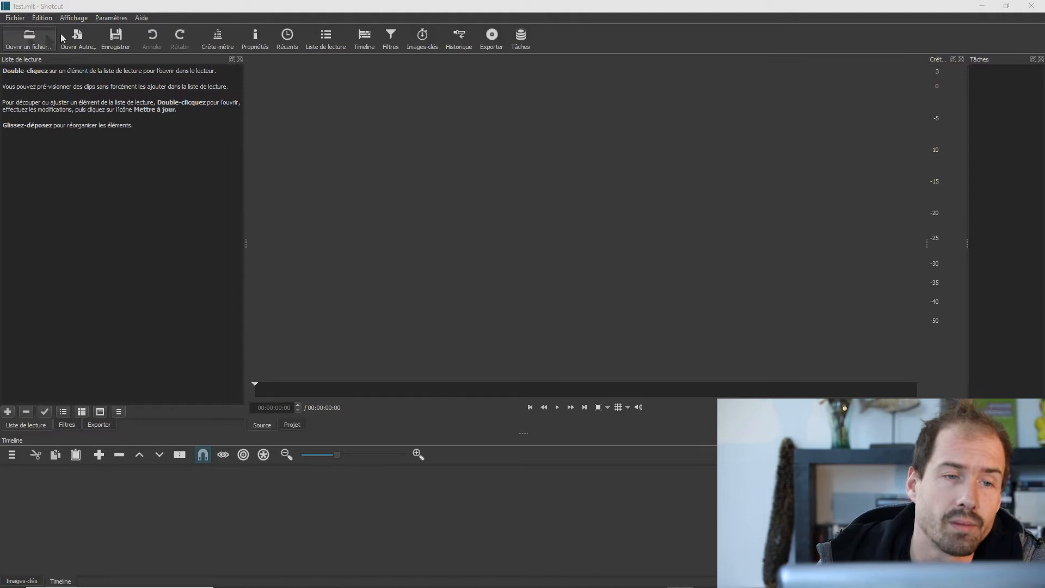
Step: Open all six video clips, 052A1030 to 052A1188, from the desktop folder Shotcut STAPS into the project
click(30, 41)
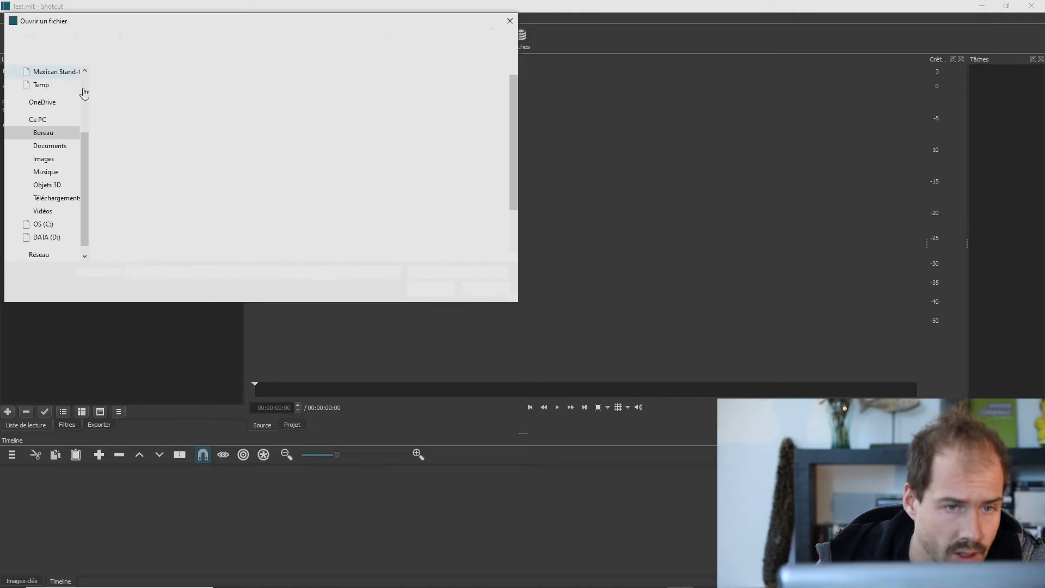
click(42, 133)
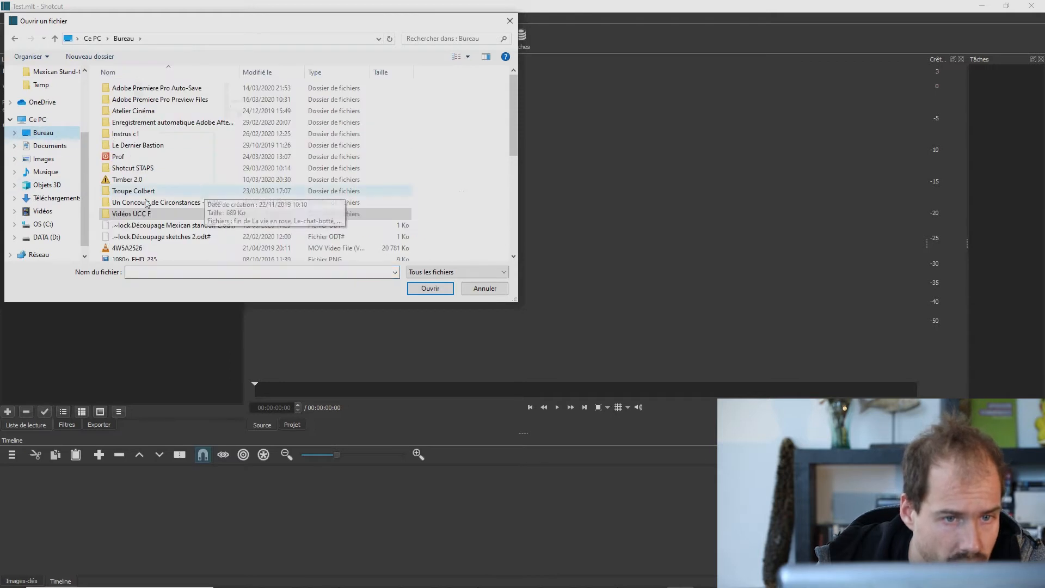
scroll(146, 166, down, 2)
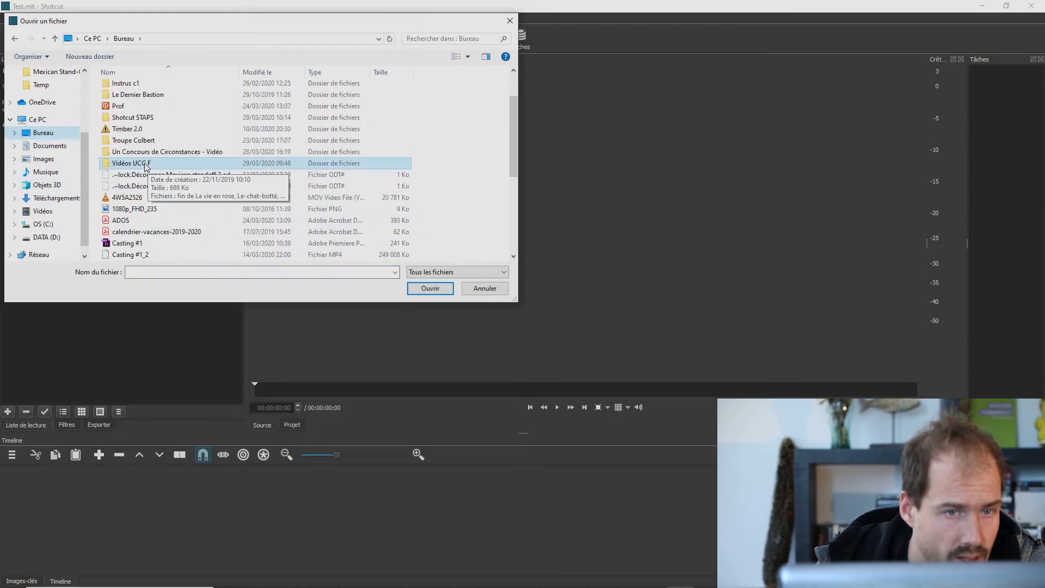
click(140, 119)
key(Return)
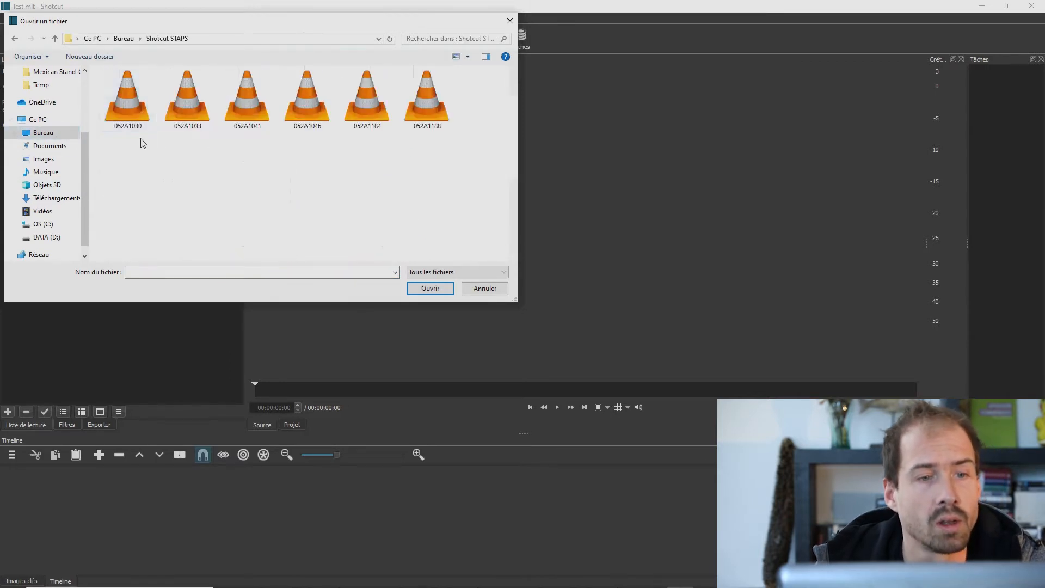
click(121, 113)
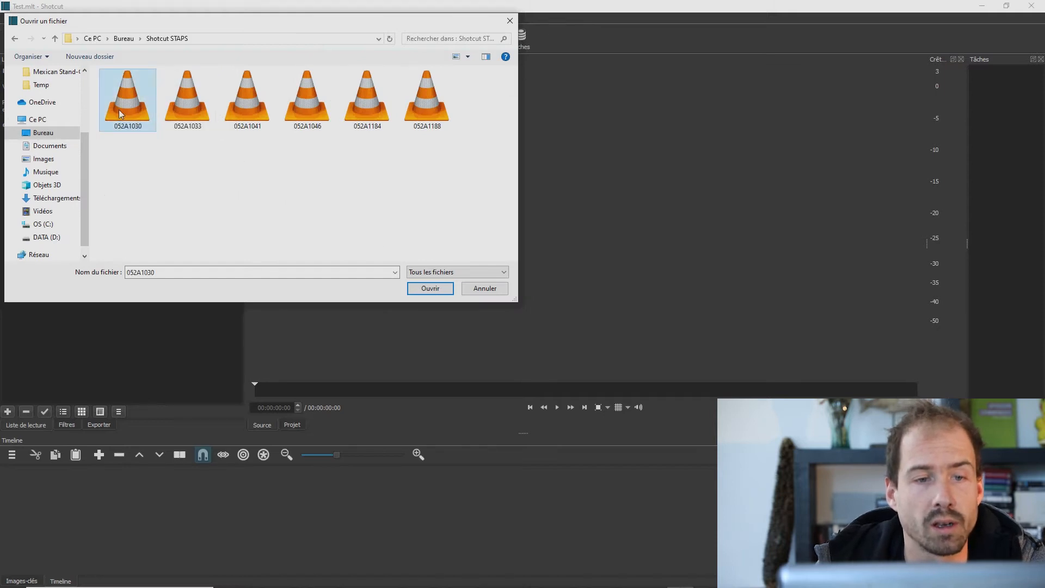
shift+click(428, 116)
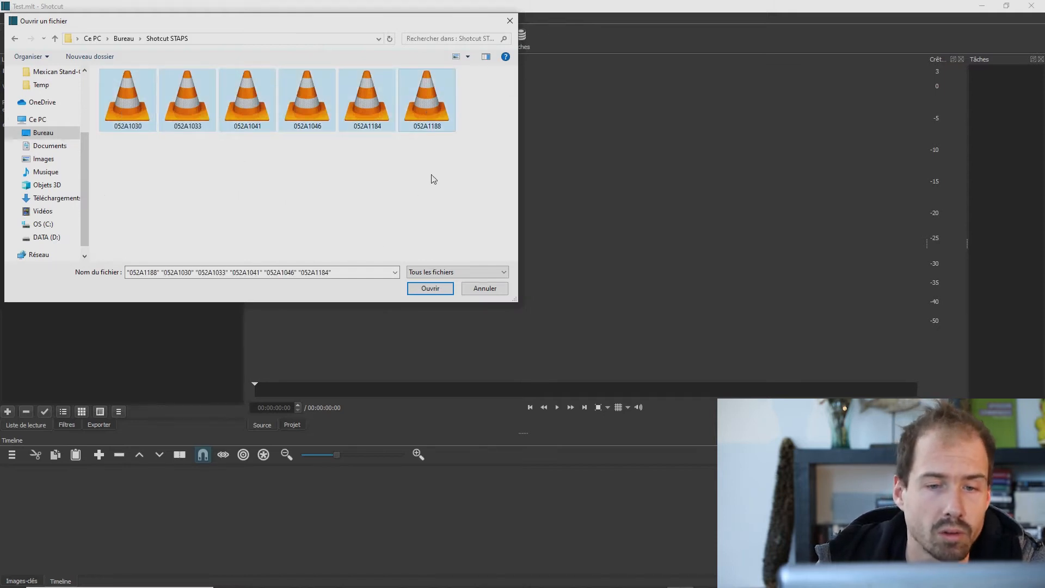
drag(492, 226, 100, 87)
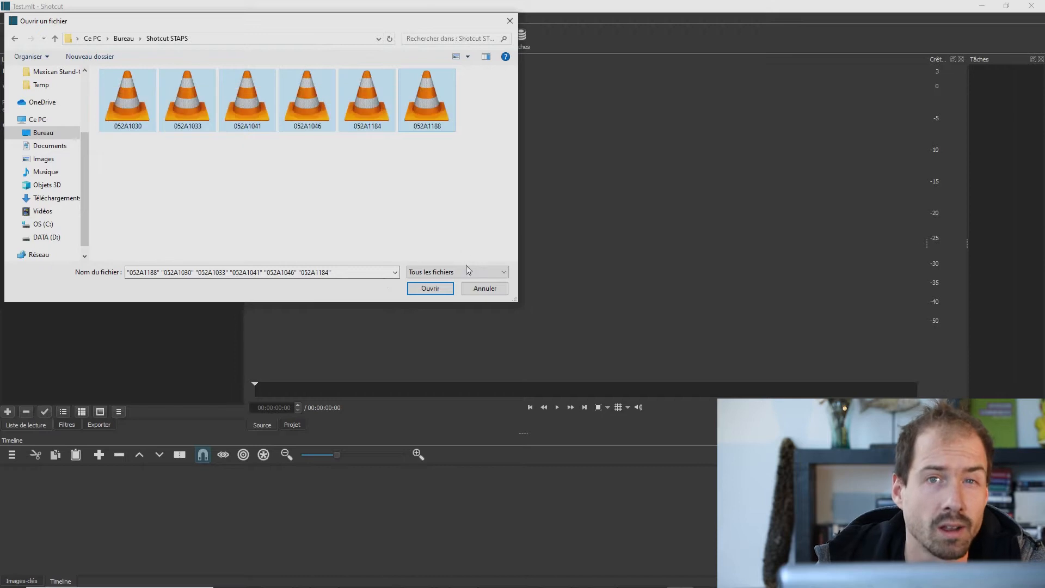
click(429, 288)
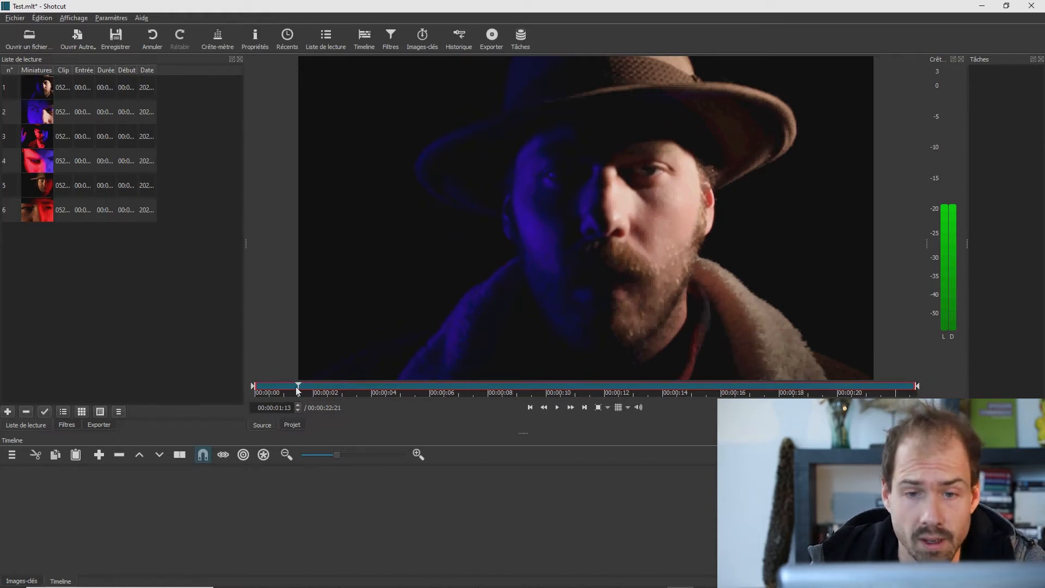
Step: Preview the first clip and trim it with an in point at 00:00:04:07 and an out point at 00:00:16:05
click(256, 393)
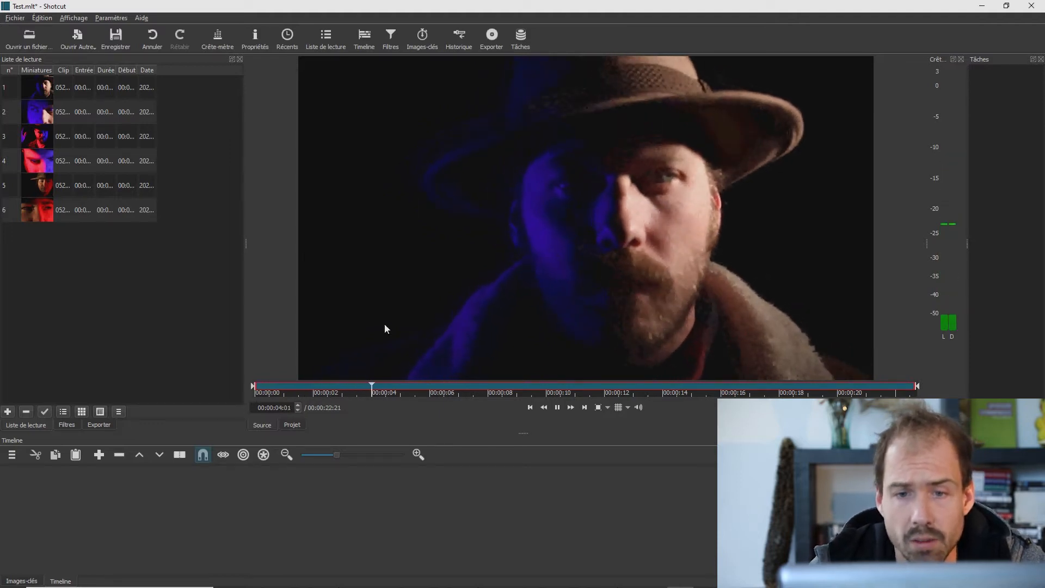
key(space)
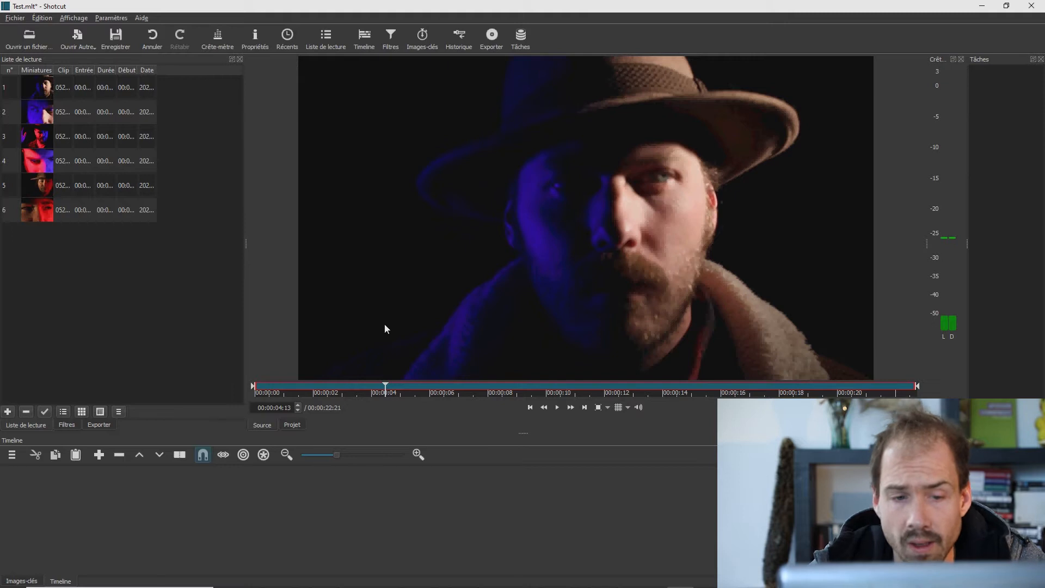
click(253, 395)
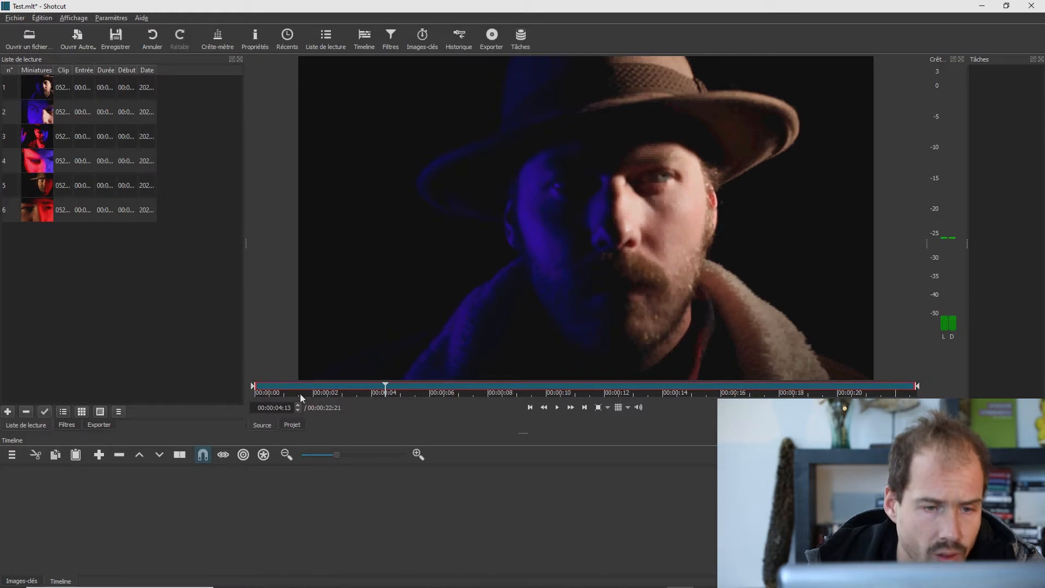
mouse_move(253, 389)
mouse_down()
mouse_move(381, 394)
mouse_move(258, 400)
mouse_up()
drag(343, 389, 394, 390)
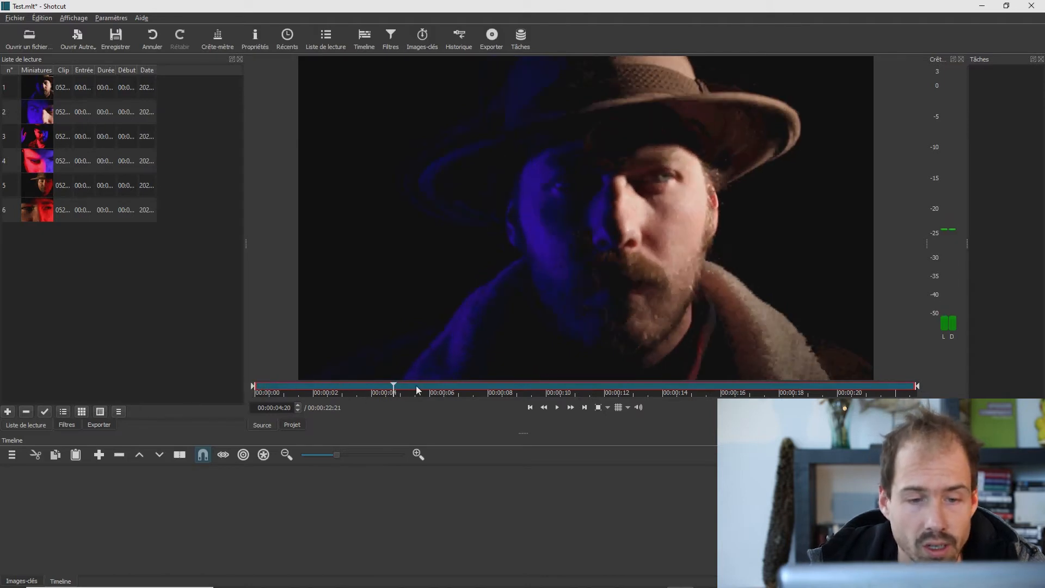
click(380, 388)
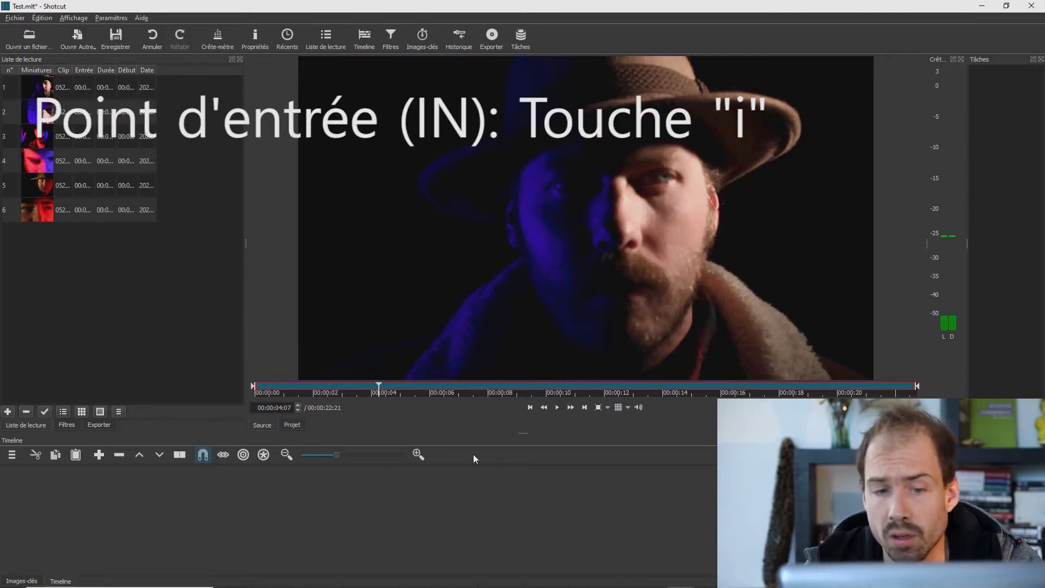
key(i)
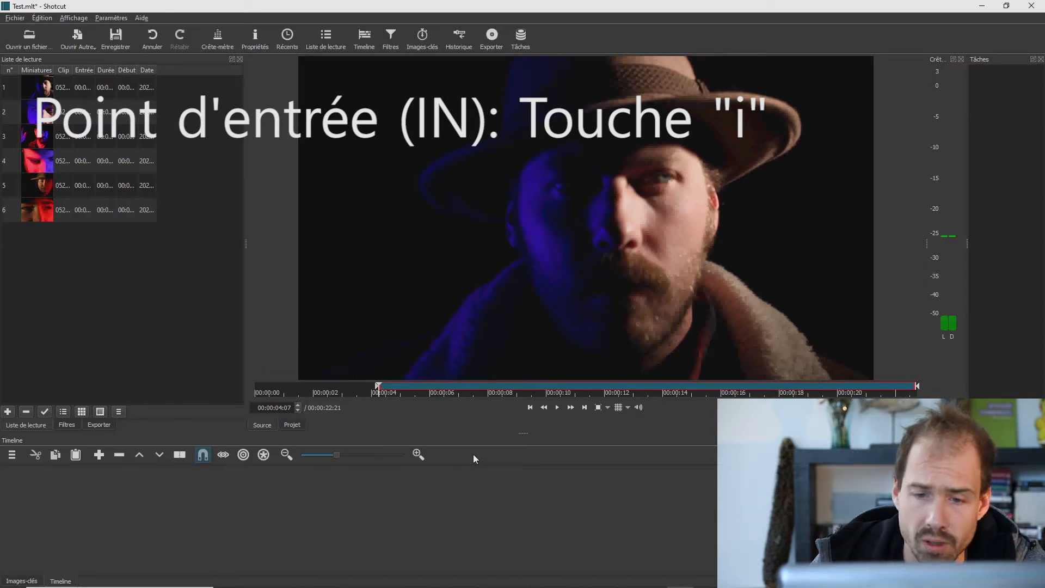
click(723, 390)
drag(698, 393, 725, 391)
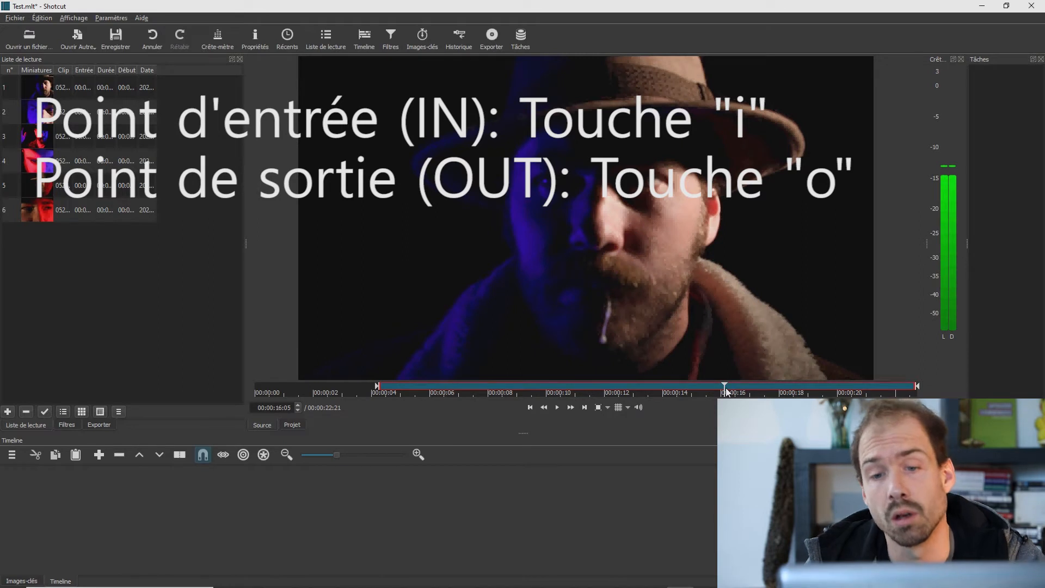
key(o)
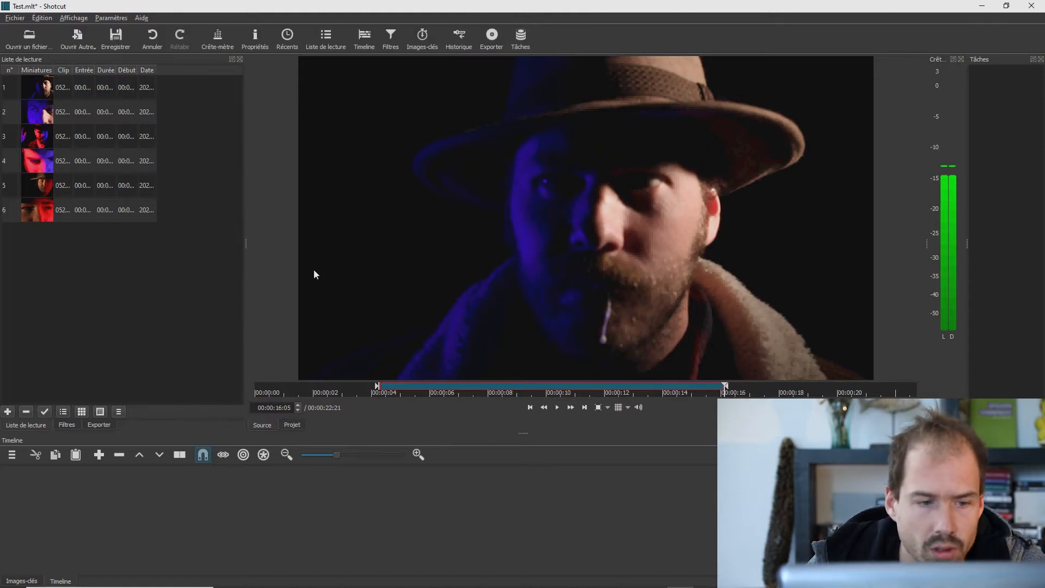
Step: Place the trimmed clip at the start of the timeline's V1 track and scrub through it
drag(630, 150, 364, 488)
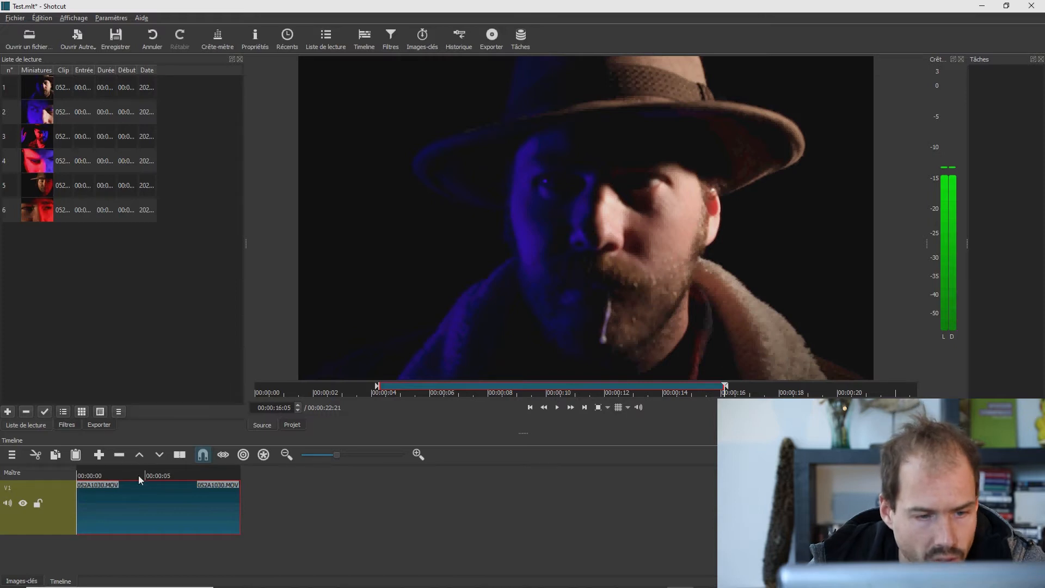
click(211, 477)
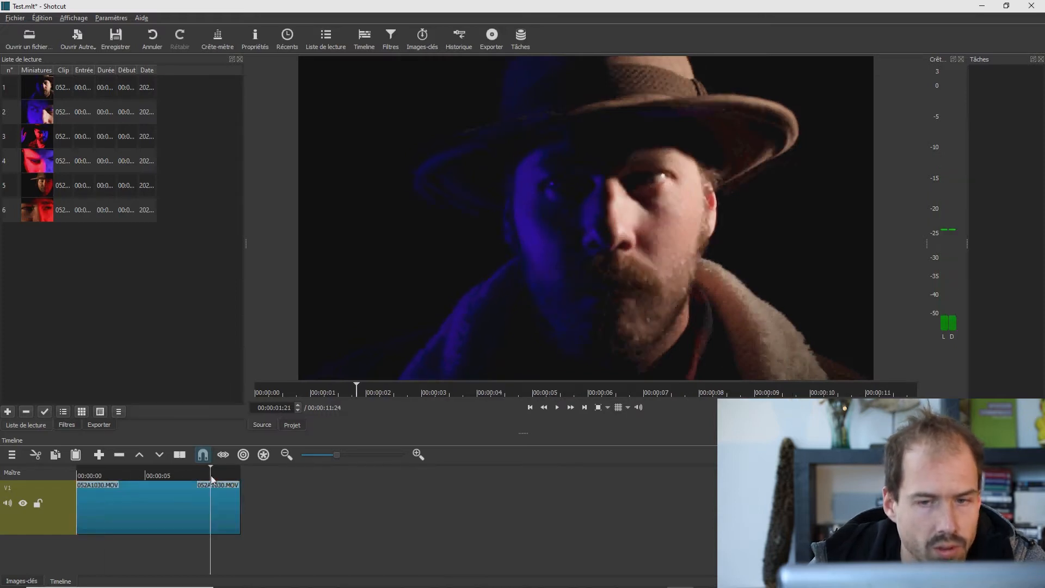
drag(211, 477, 152, 477)
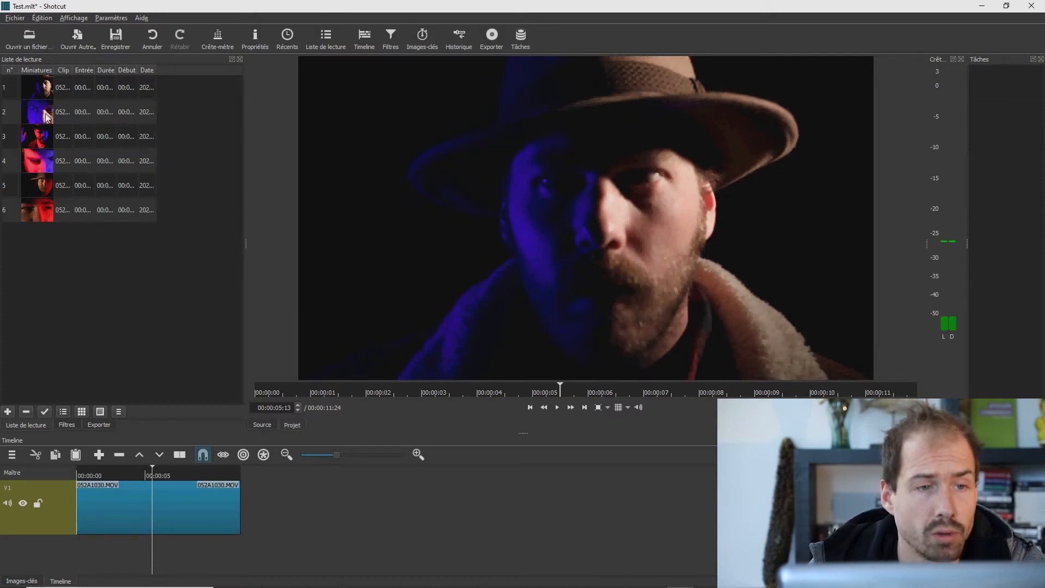
Step: Trim the second playlist clip from 00:00:05:24 to 00:00:22:23 and place it on track V1 at about 26 seconds, leaving a gap
double_click(46, 116)
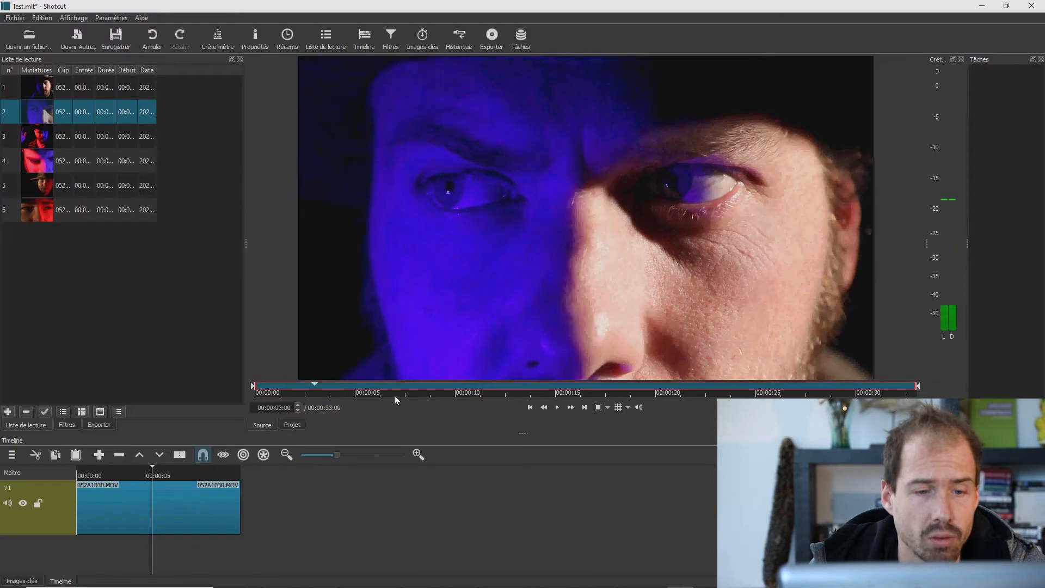
click(375, 394)
key(i)
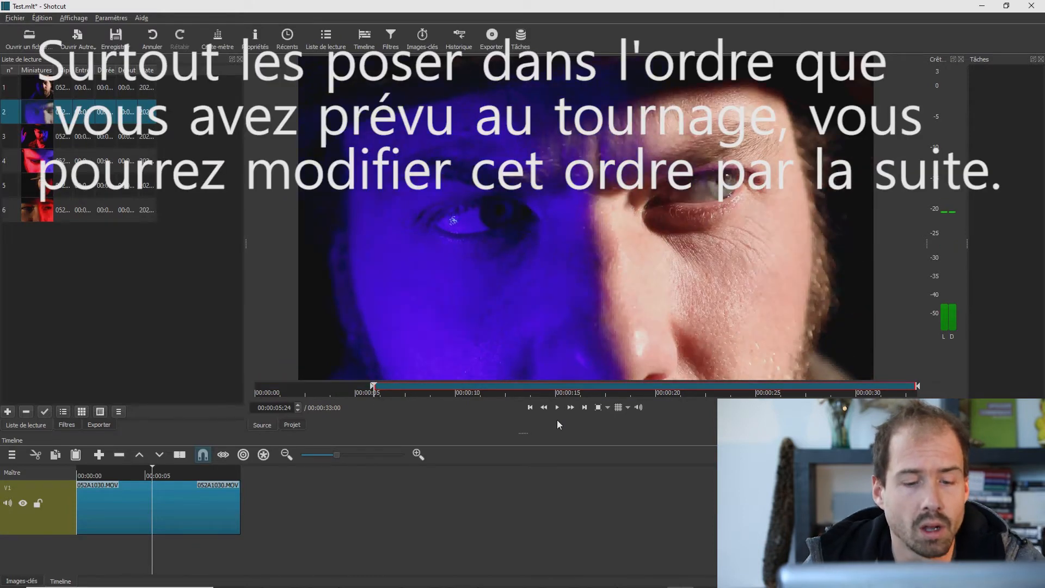
click(716, 390)
key(o)
drag(591, 258, 435, 506)
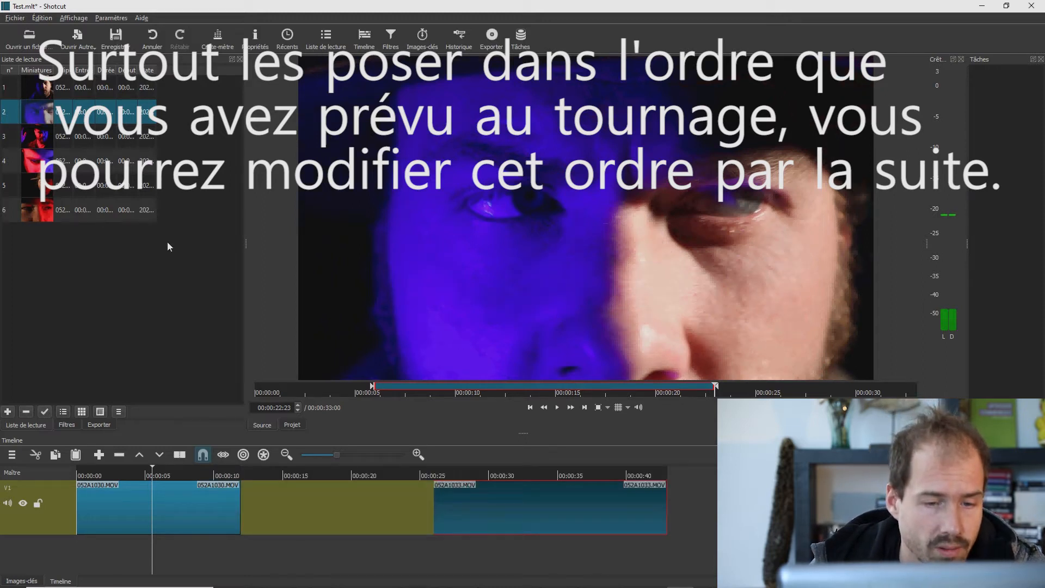
Step: Open the third playlist clip in the viewer and scrub to 00:00:15:07
double_click(43, 136)
drag(330, 386, 434, 388)
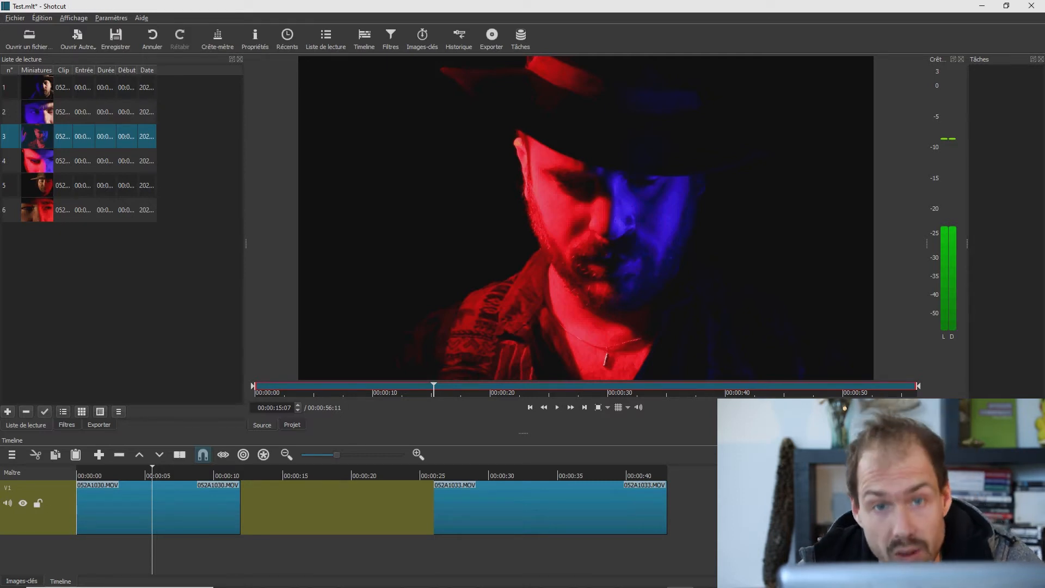
Step: Save the Test project, keeping its window maximized
double_click(609, 9)
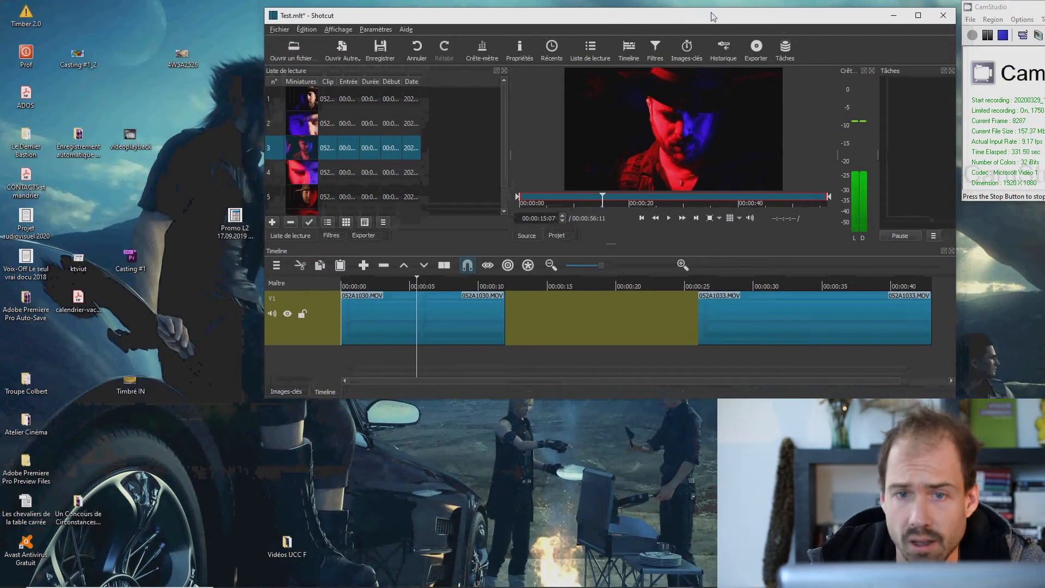
click(924, 22)
key(ctrl+s)
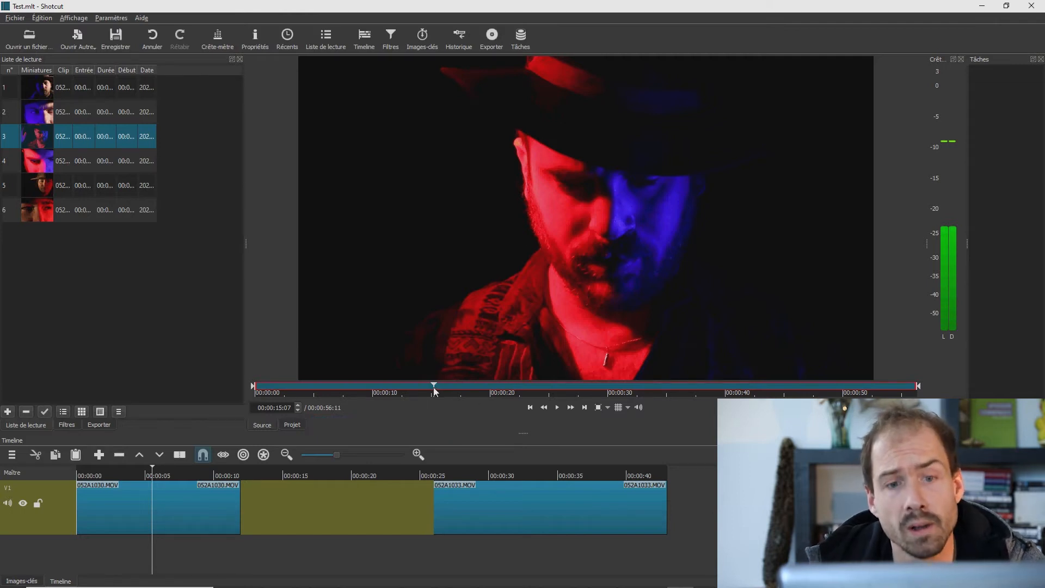
Step: Trim the third playlist clip from 00:00:13:08 to 00:00:34:14 and append it to the end of track V1
drag(434, 385, 419, 390)
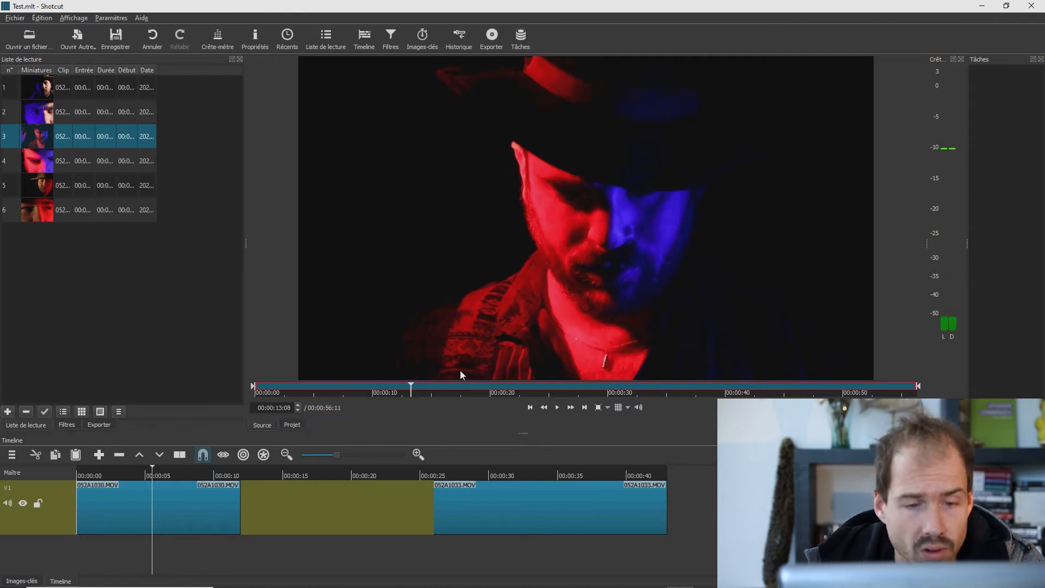
key(i)
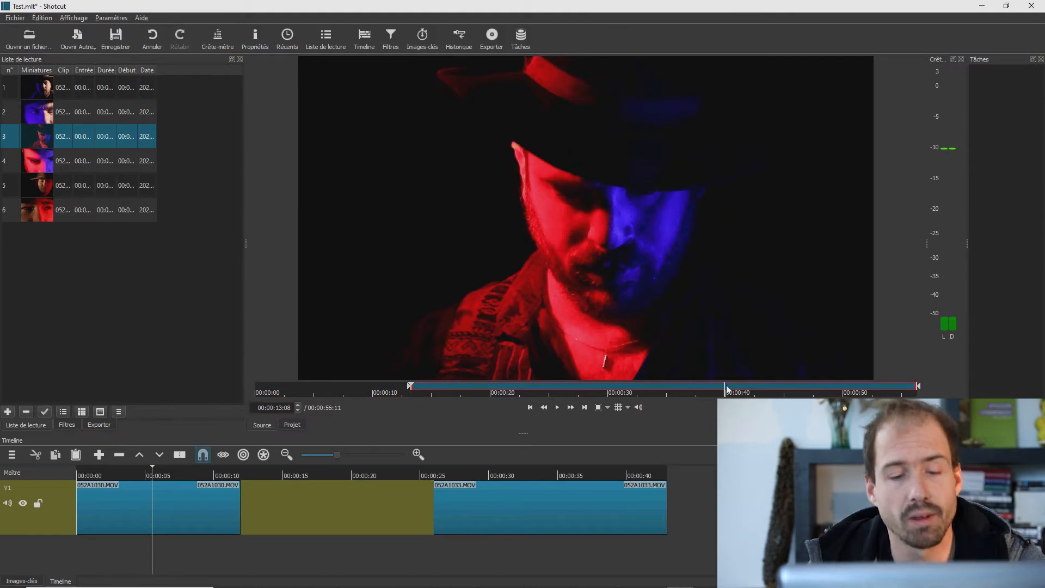
click(730, 388)
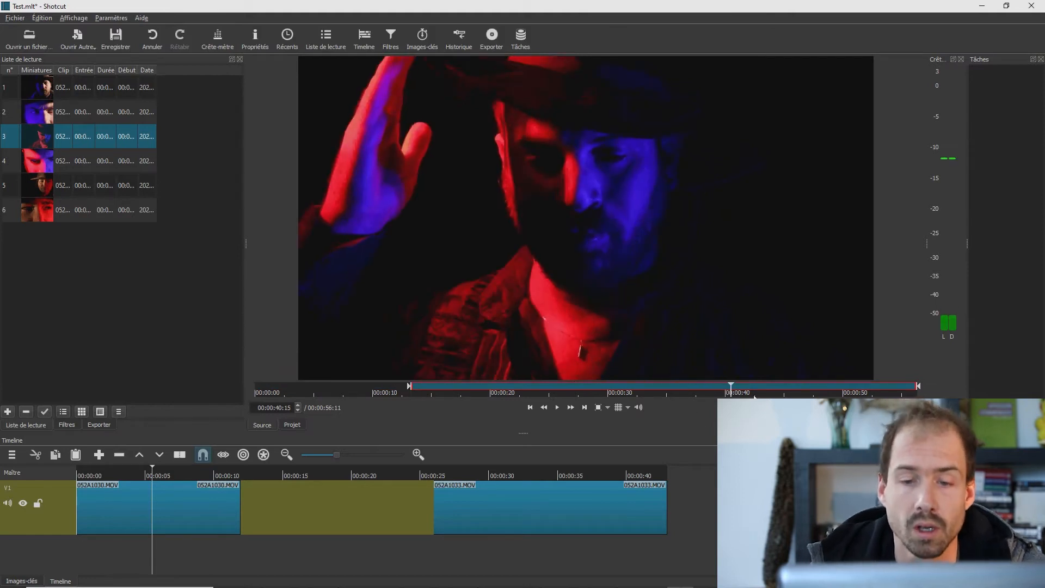
key(o)
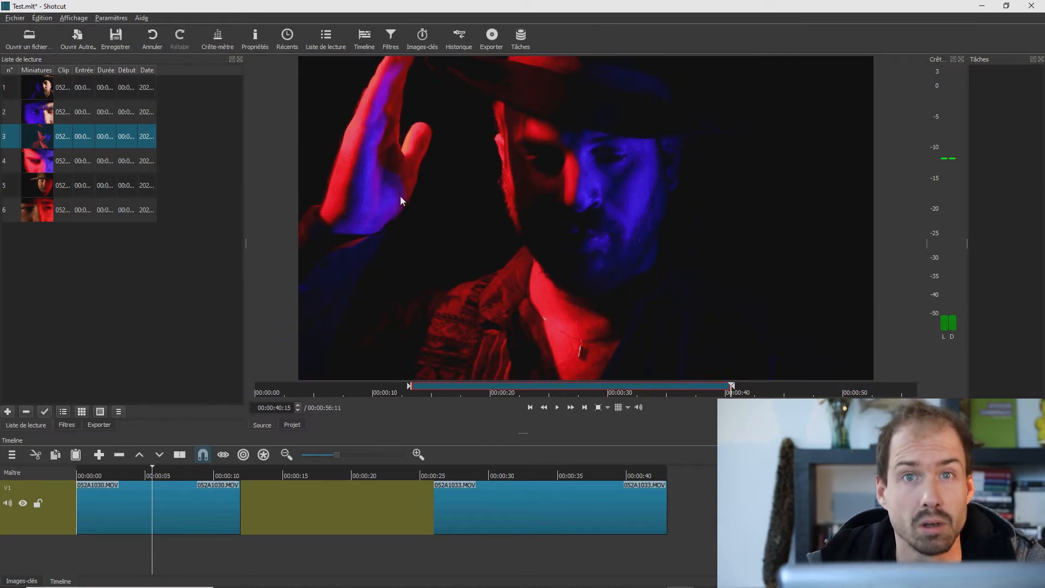
drag(725, 393, 661, 390)
key(a)
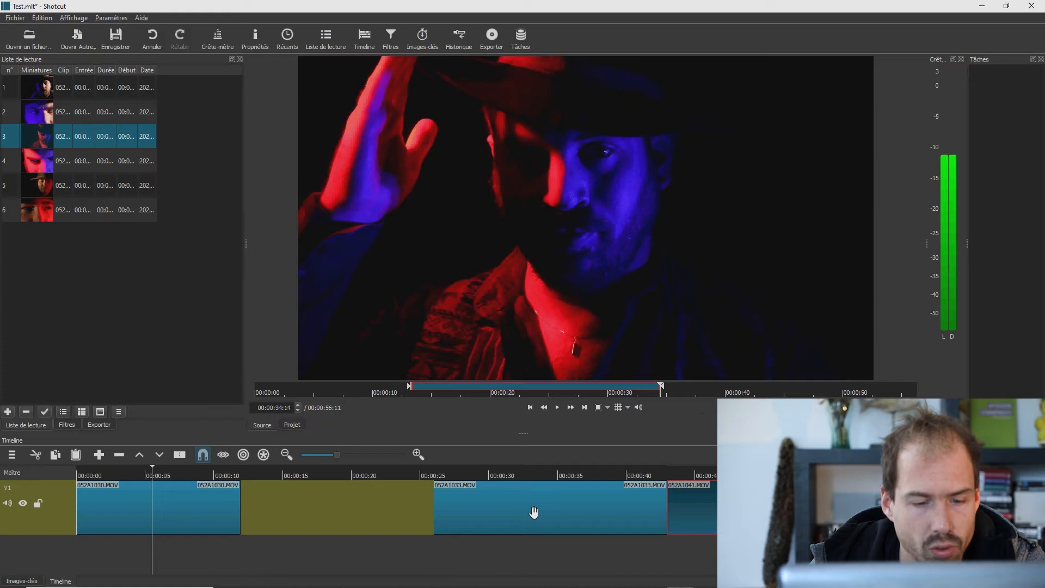
Step: Close the gaps on track V1 by moving the second and third clips so each directly follows the preceding one
click(552, 516)
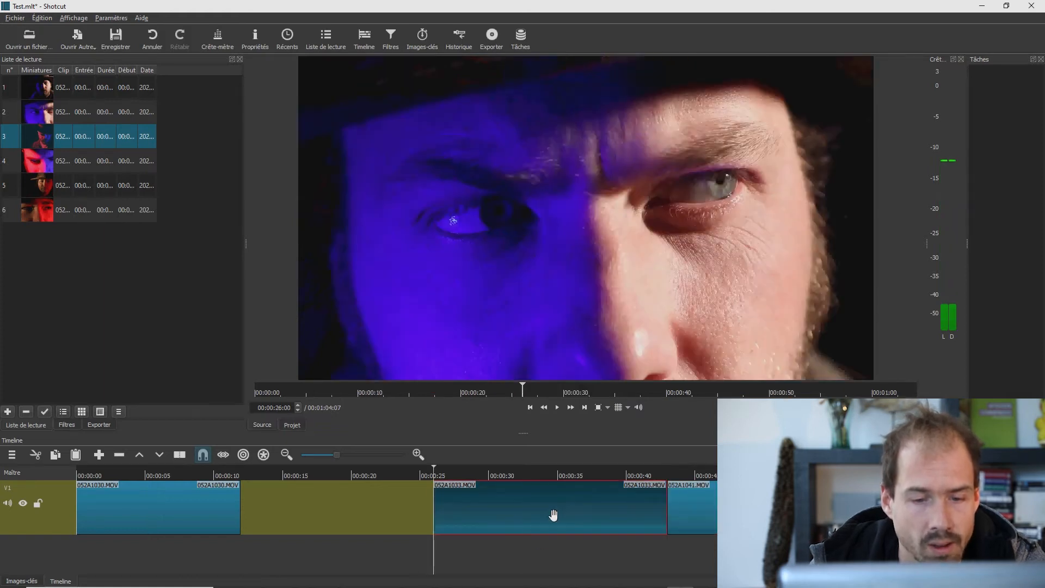
drag(562, 511, 362, 521)
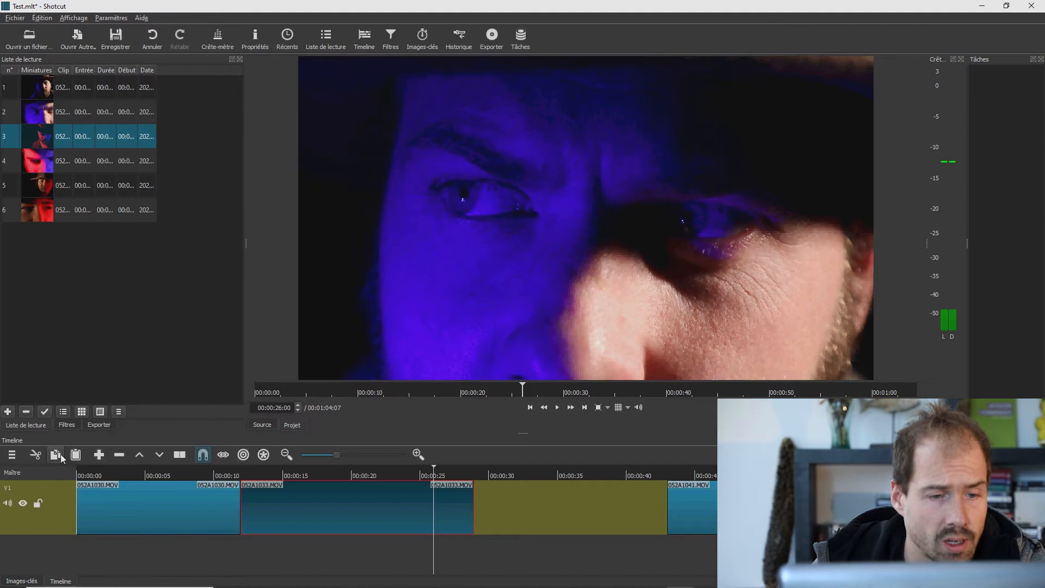
drag(603, 513, 476, 527)
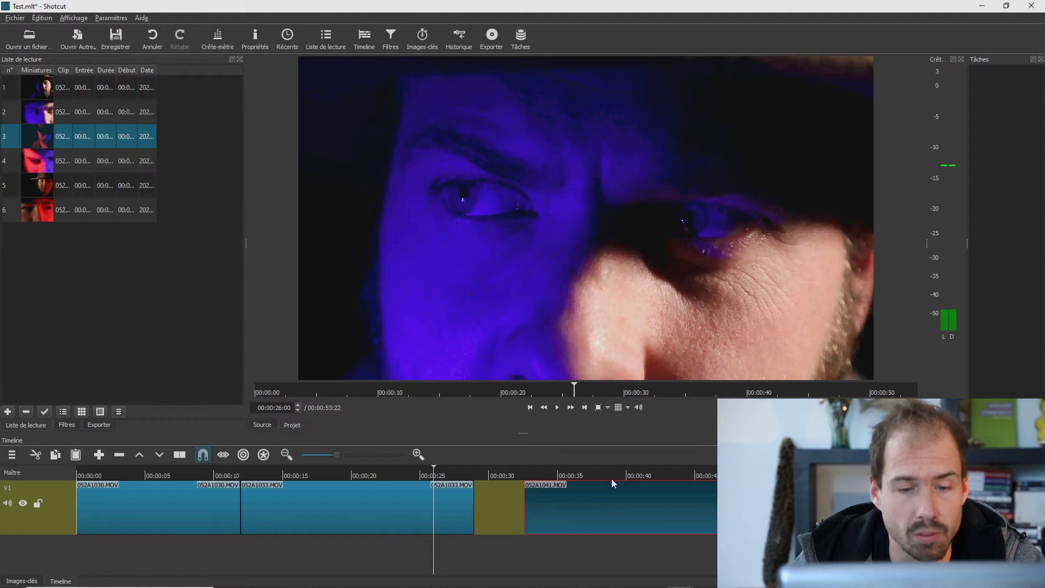
drag(624, 509, 563, 521)
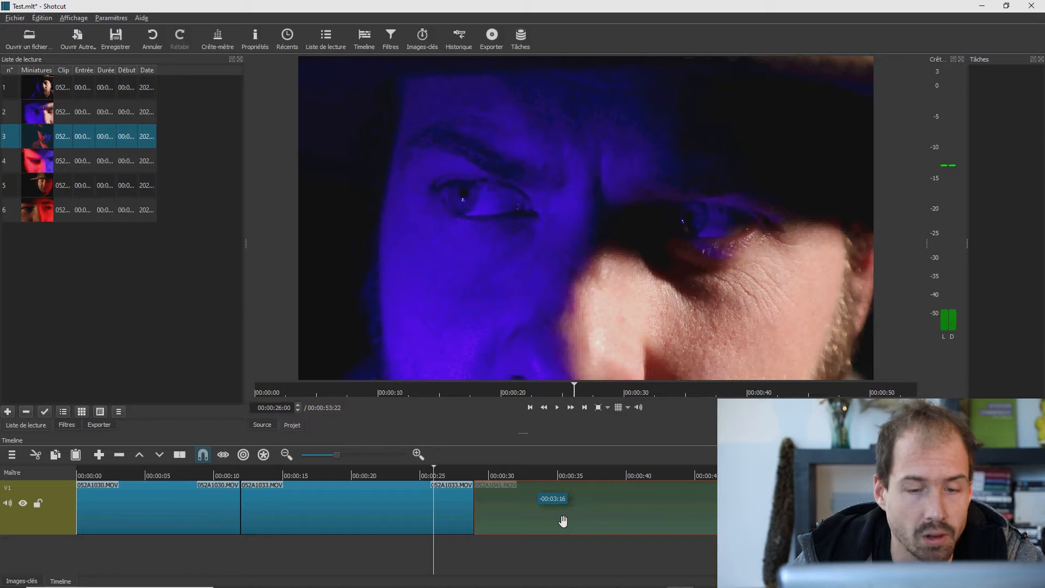
drag(615, 390, 609, 336)
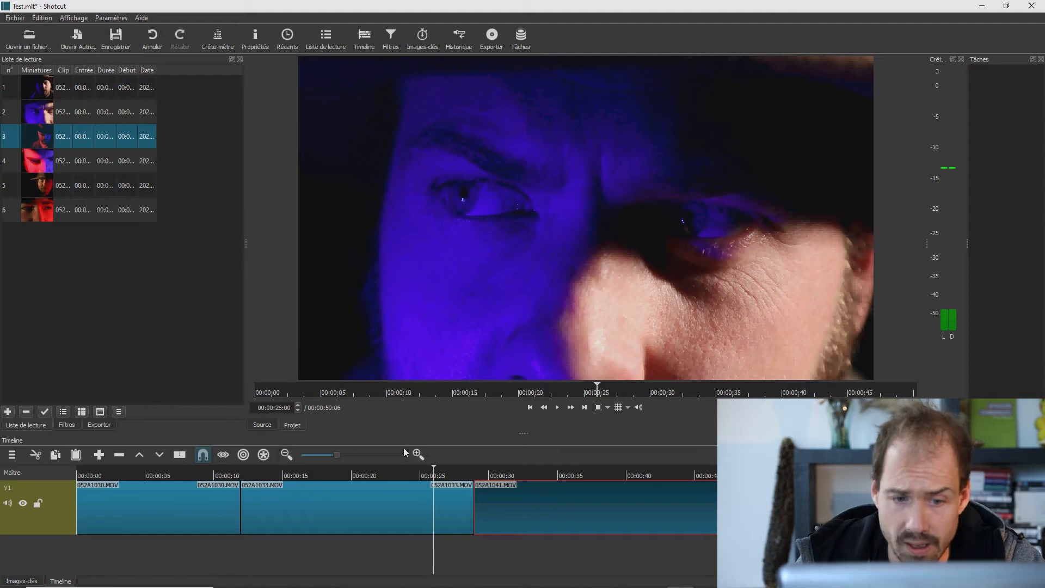
Step: Split the second clip on track V1 at 00:00:20:23
click(417, 455)
click(417, 455)
click(417, 455)
click(417, 455)
click(287, 455)
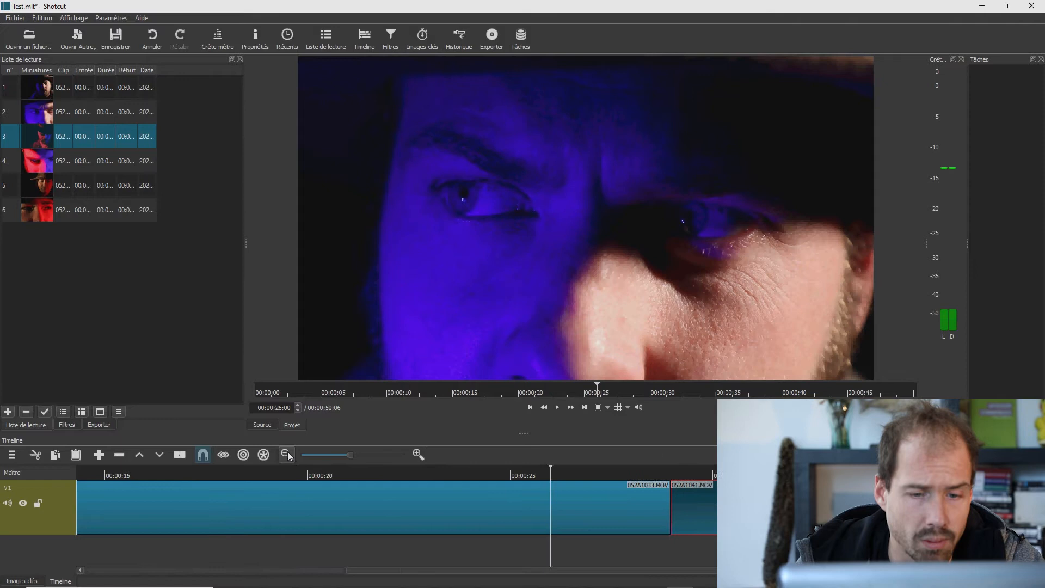
click(287, 455)
click(287, 455)
click(287, 455)
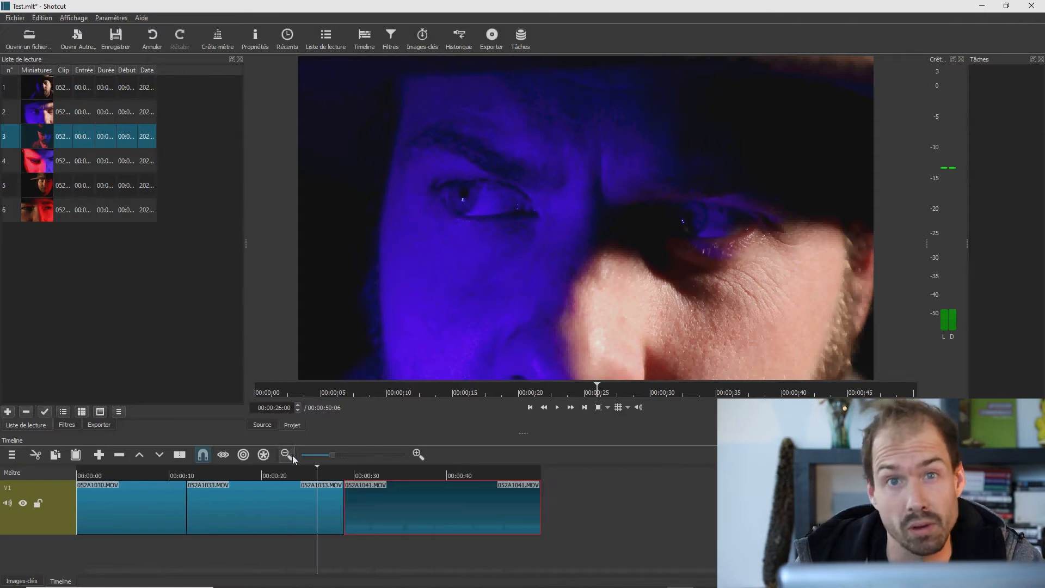
click(287, 455)
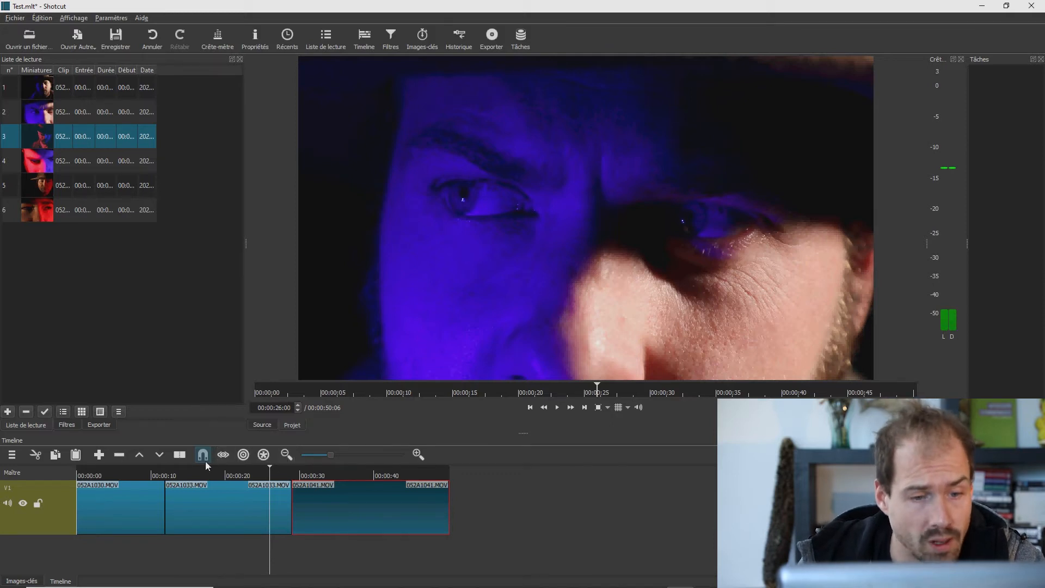
drag(270, 471, 231, 483)
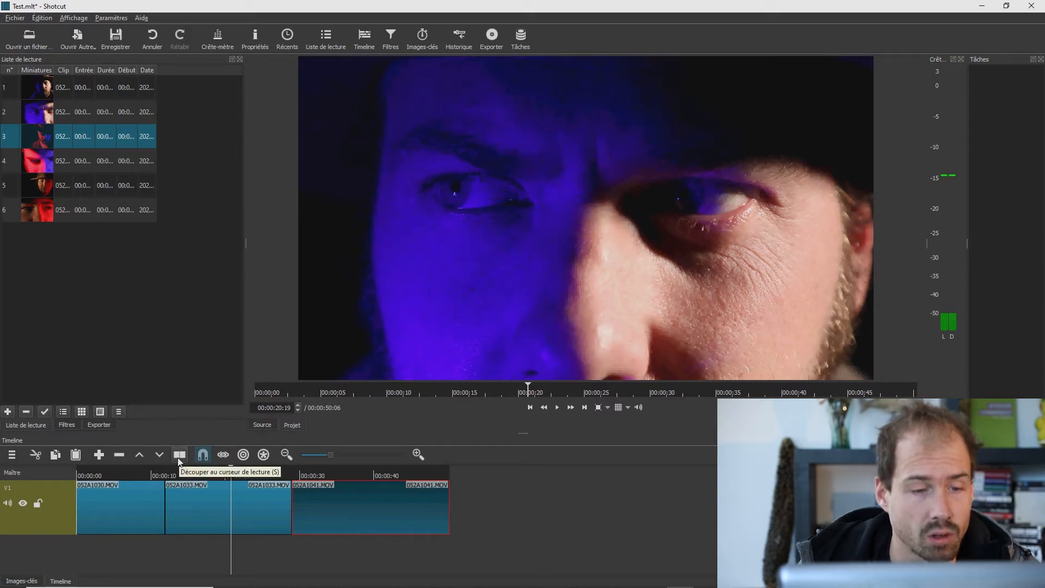
mouse_move(222, 475)
mouse_down()
mouse_move(190, 475)
mouse_move(240, 479)
mouse_move(222, 476)
mouse_move(232, 475)
mouse_up()
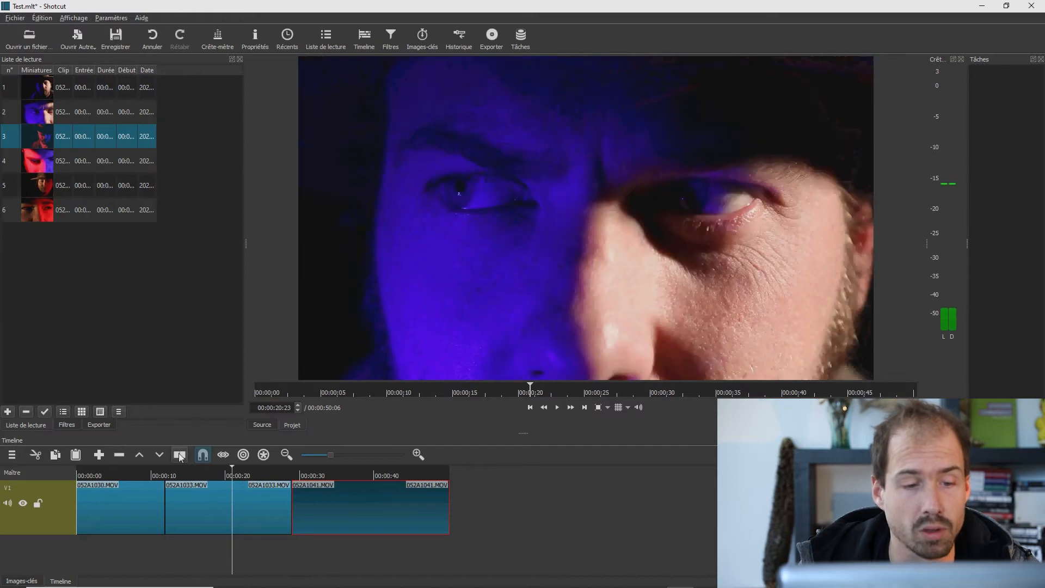
click(180, 456)
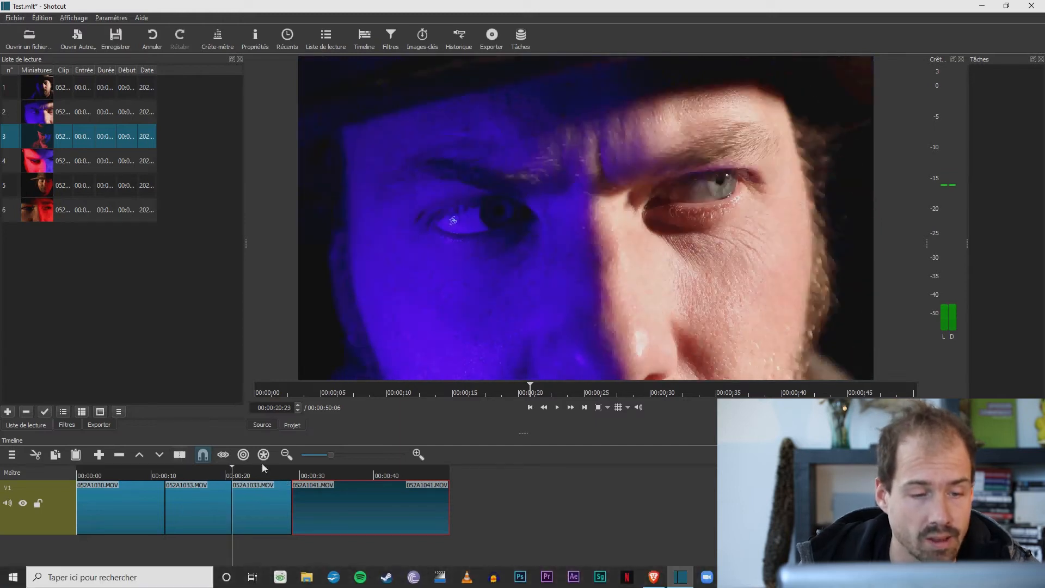
Step: Try lifting the second half of the split clip off track V1 so a gap remains, and undo the removal
drag(263, 479, 276, 476)
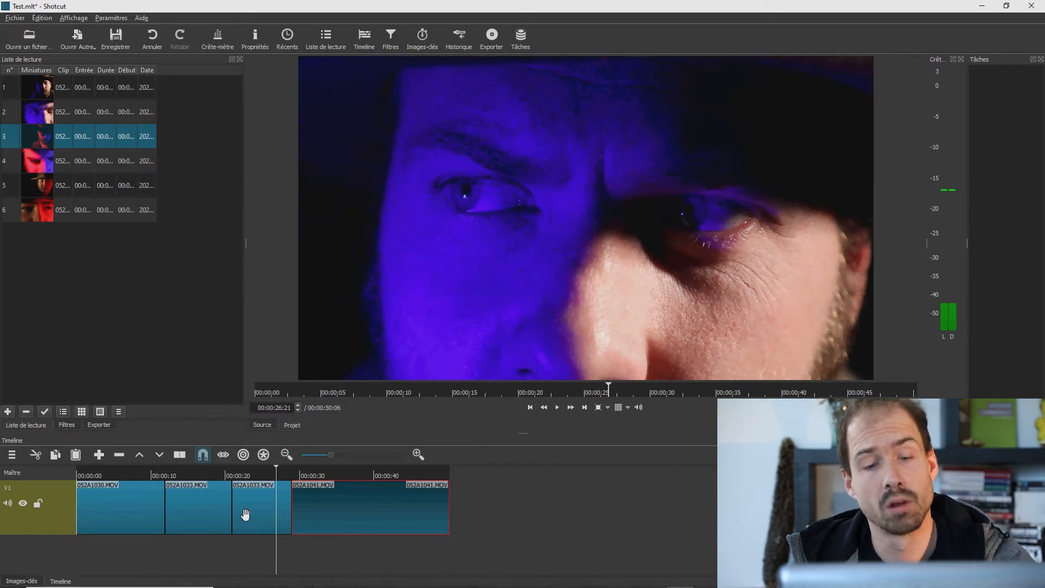
click(258, 522)
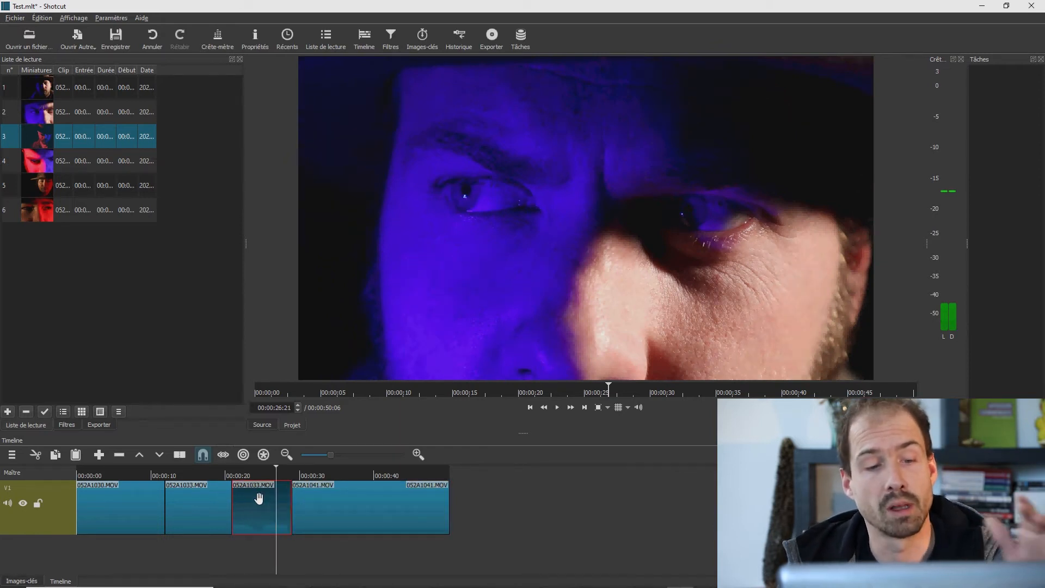
key(Delete)
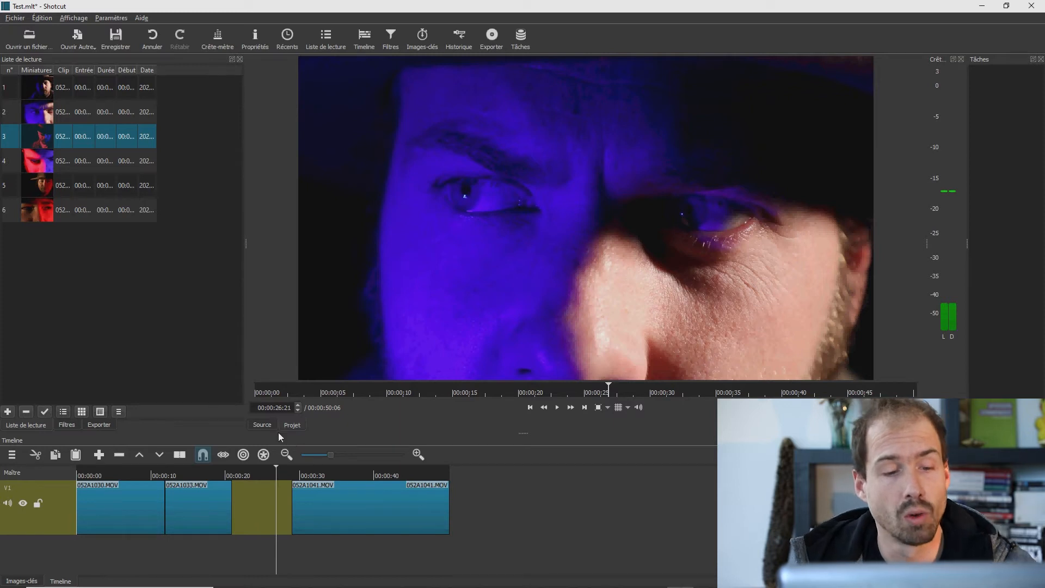
key(ctrl+z)
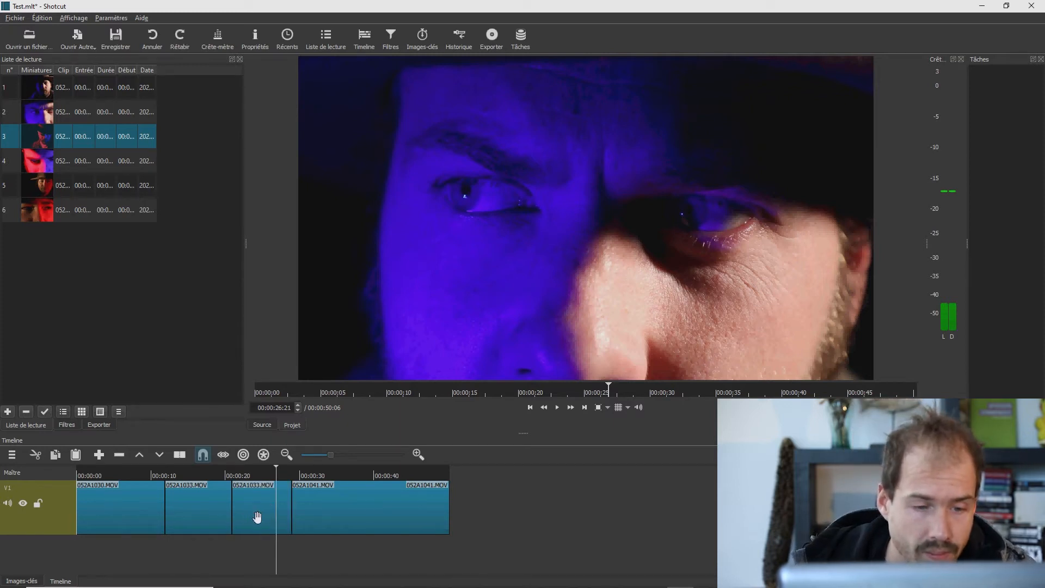
Step: Try ripple-deleting the second half of the split clip so the following clip closes the gap, and undo the deletion
right_click(257, 499)
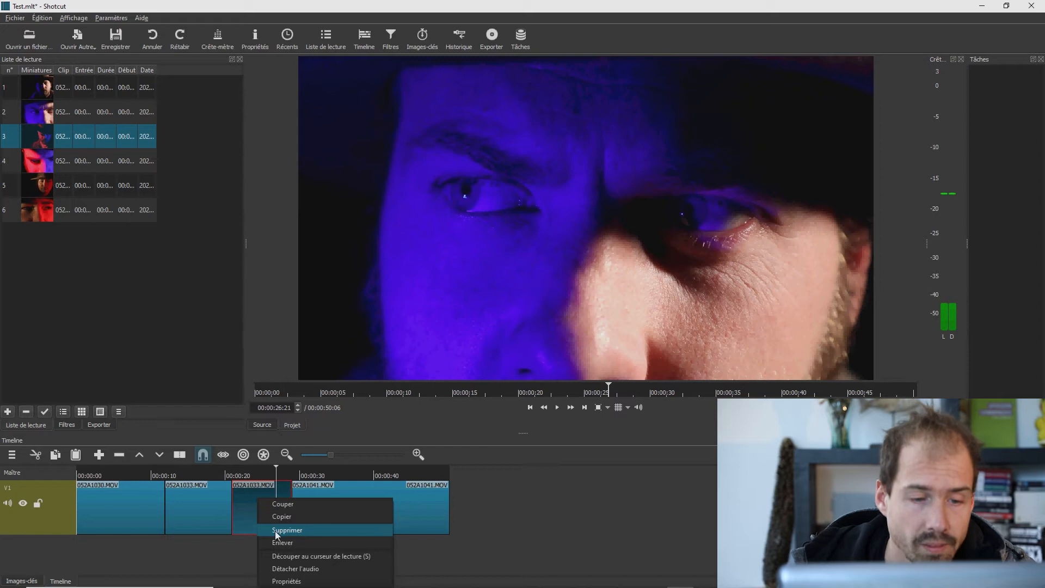
click(270, 529)
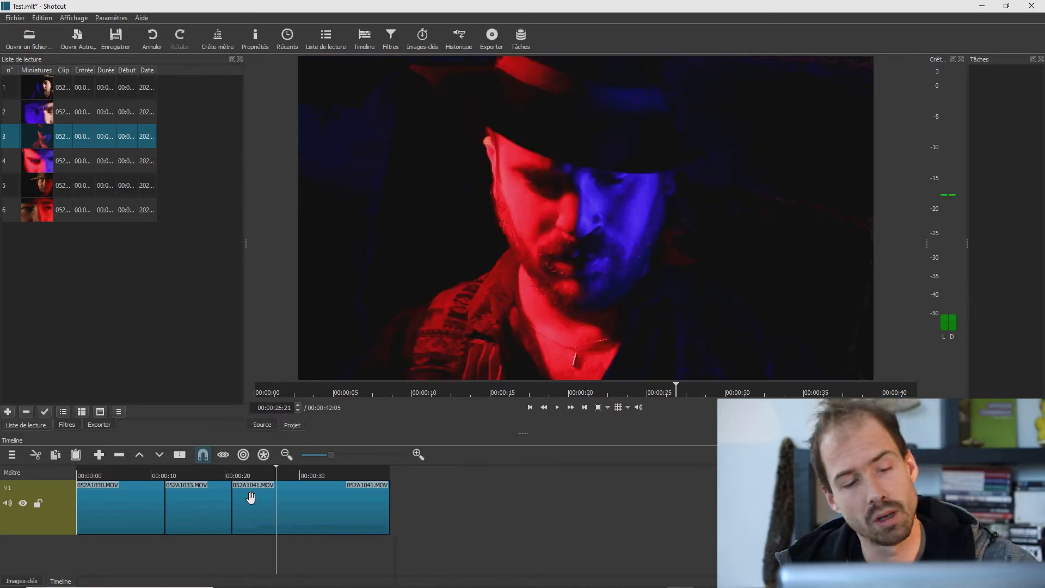
key(ctrl+z)
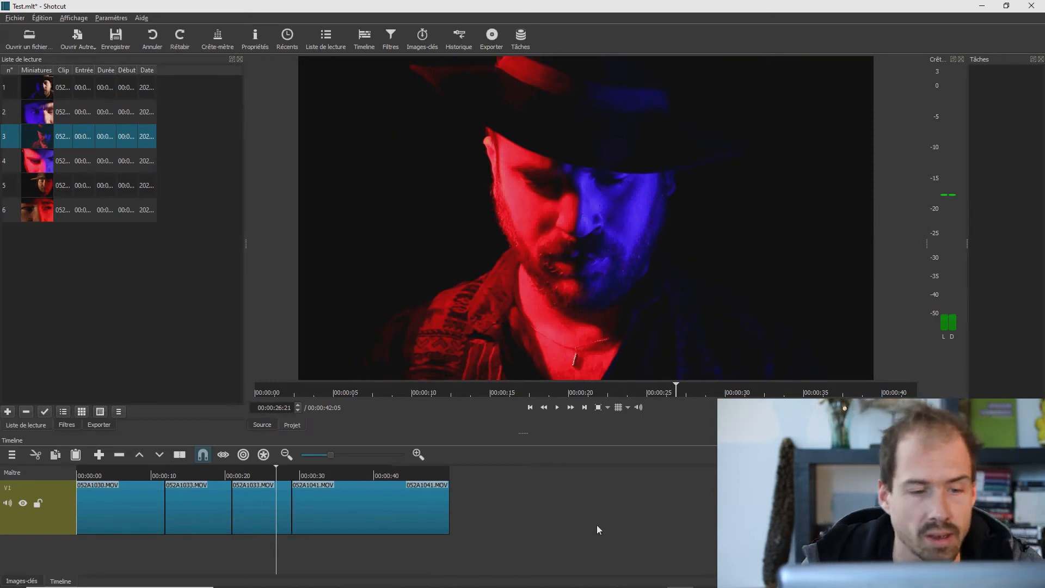
Step: Place the playhead at the start of the second clip on V1 and open the fifth playlist clip in the viewer, paused
drag(278, 472, 193, 490)
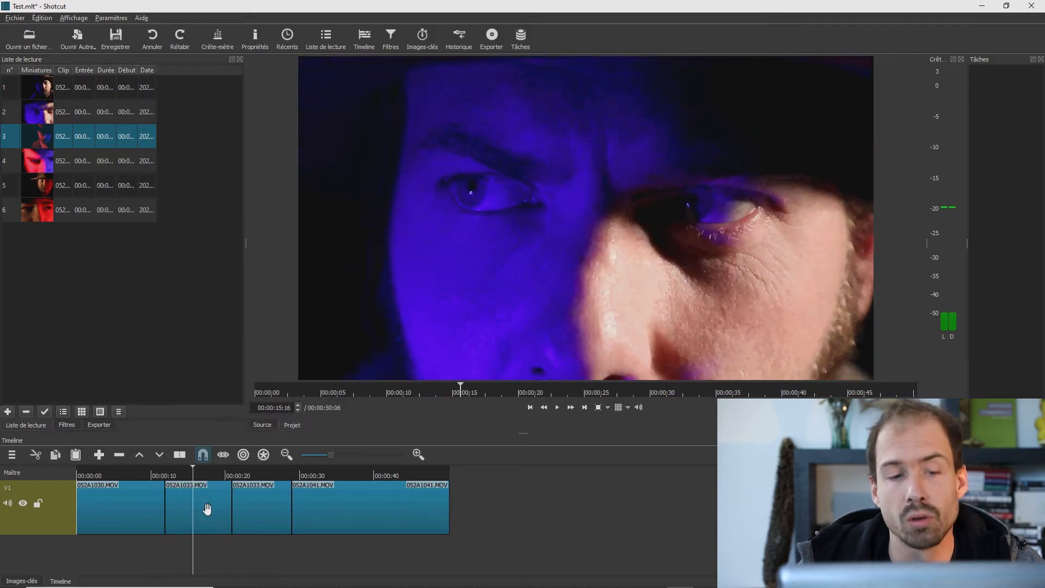
click(206, 508)
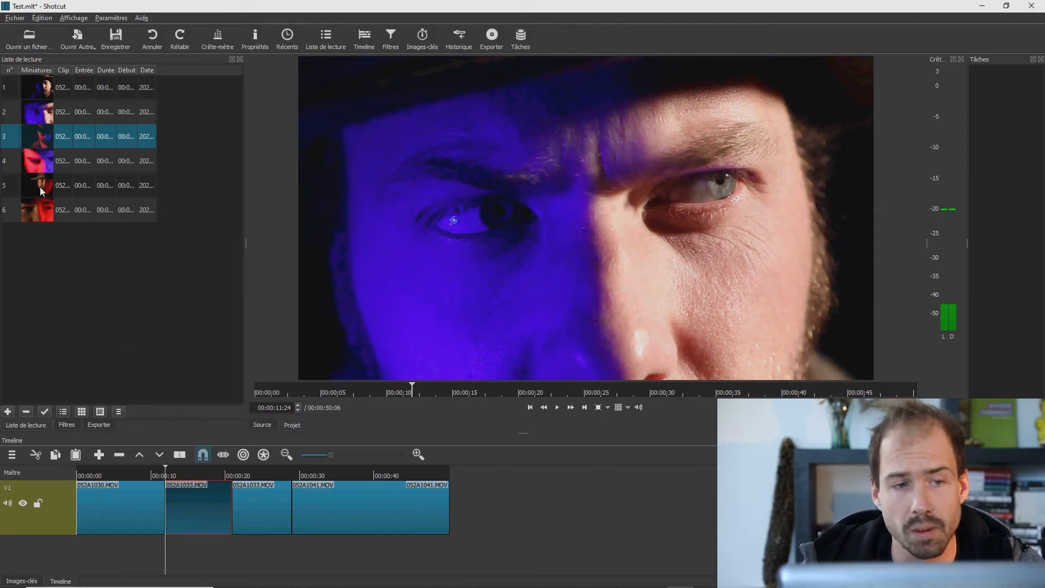
double_click(71, 192)
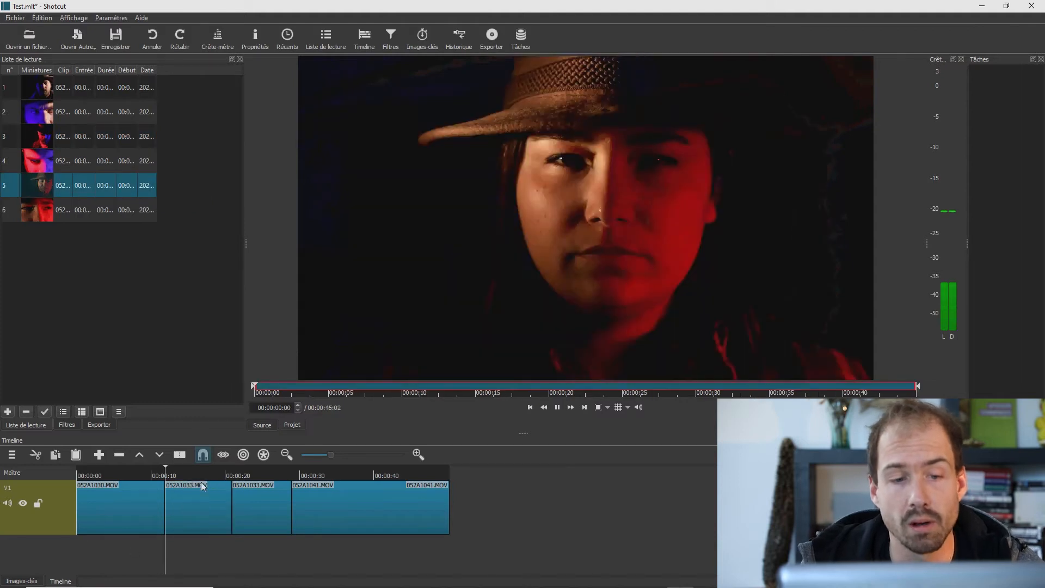
click(407, 321)
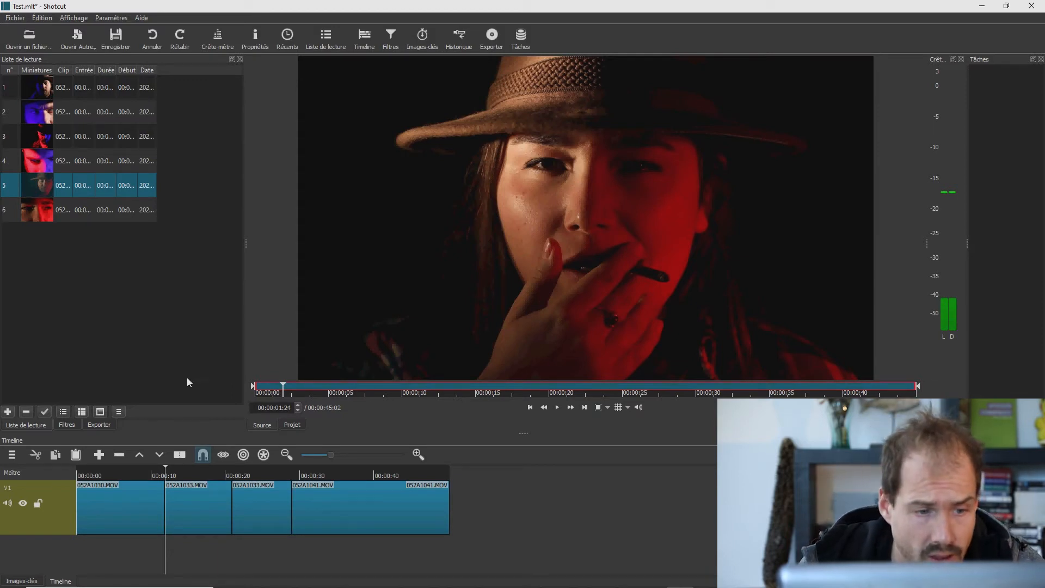
click(76, 455)
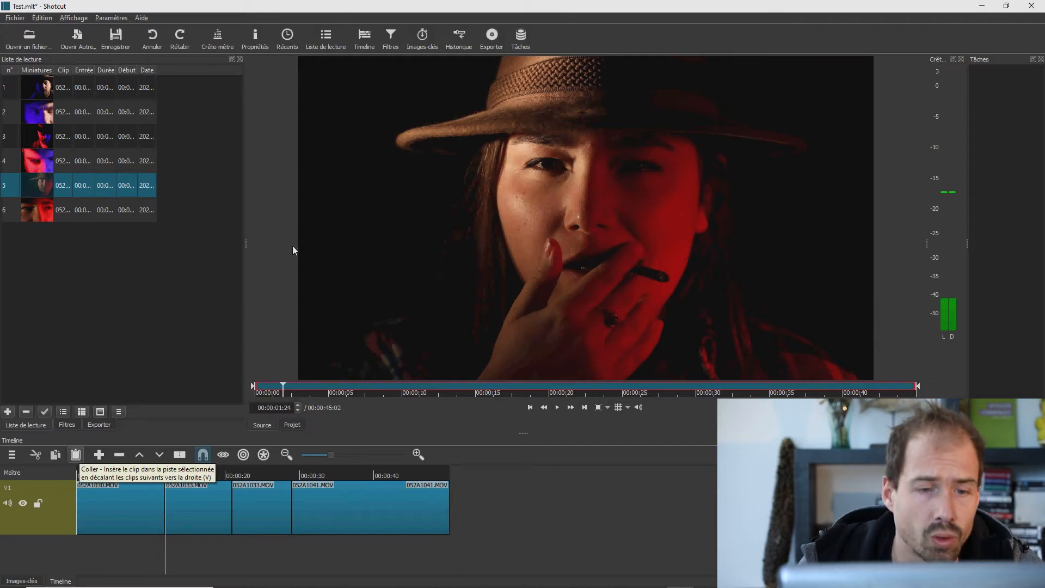
Step: Trim the fifth playlist clip from 00:00:10:10 to 00:00:32:01 and insert it after the first V1 clip, shifting the following clips
drag(376, 382, 406, 388)
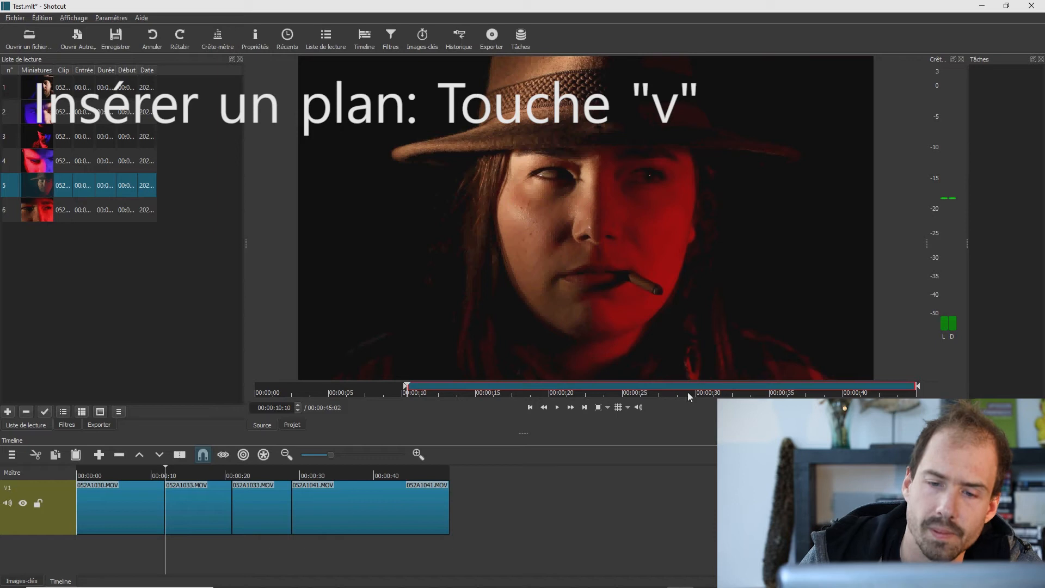
click(726, 384)
key(o)
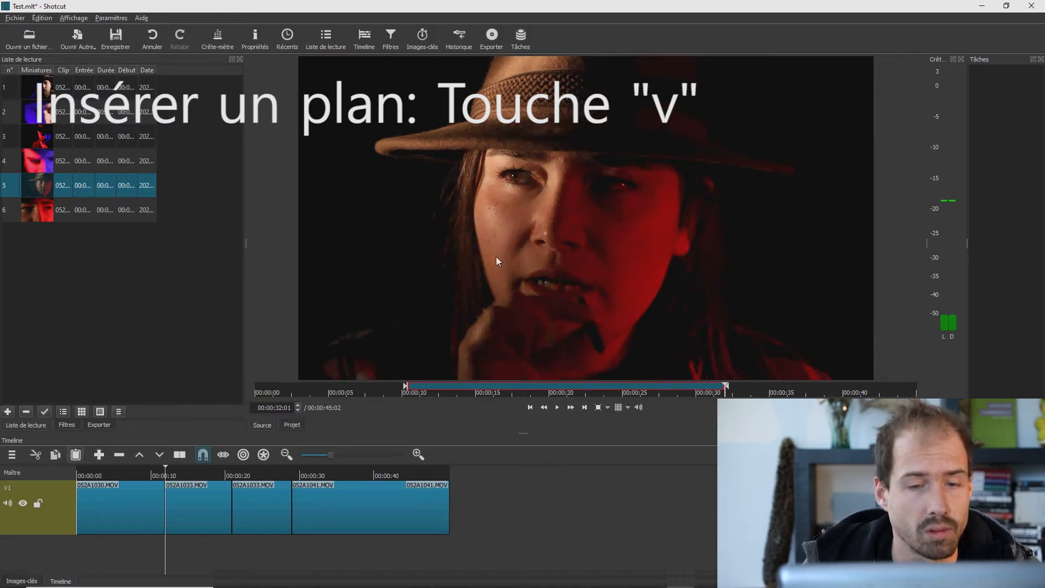
key(v)
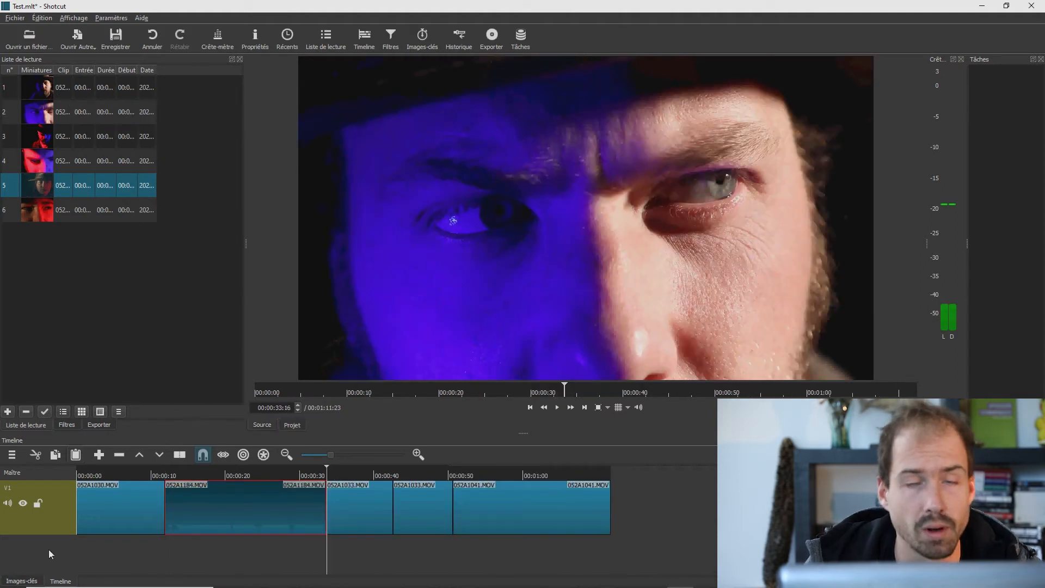
Step: Add a second video track and move the inserted clip 052A1184.MOV from V1 up to V2 at the same time position
drag(326, 469, 364, 481)
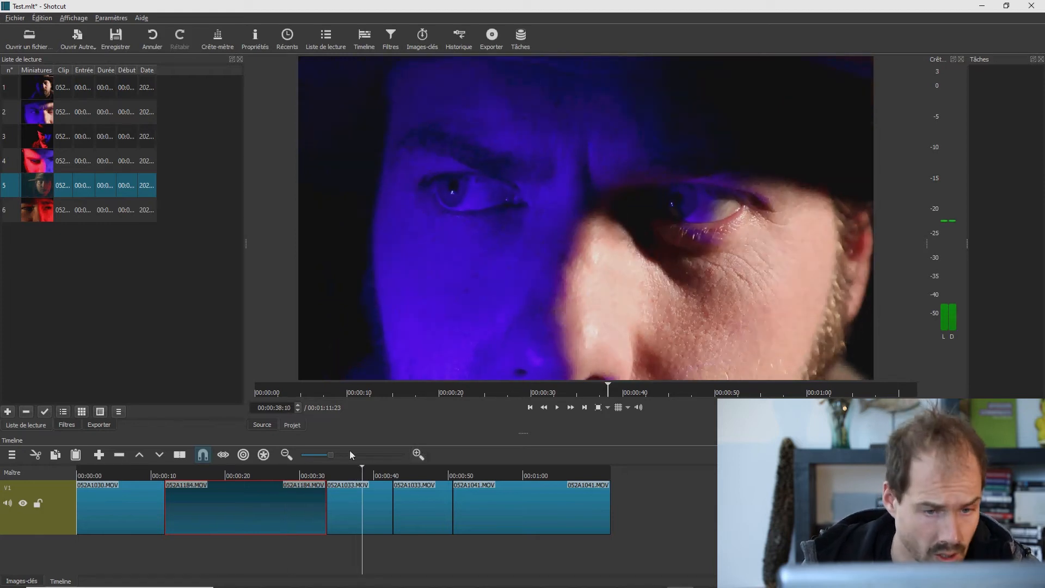
right_click(58, 500)
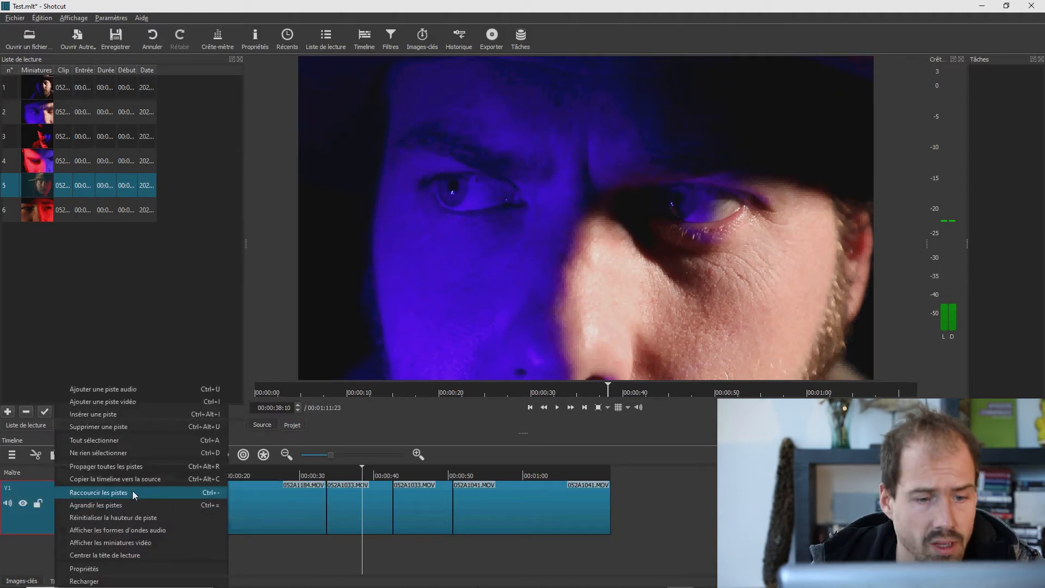
click(140, 403)
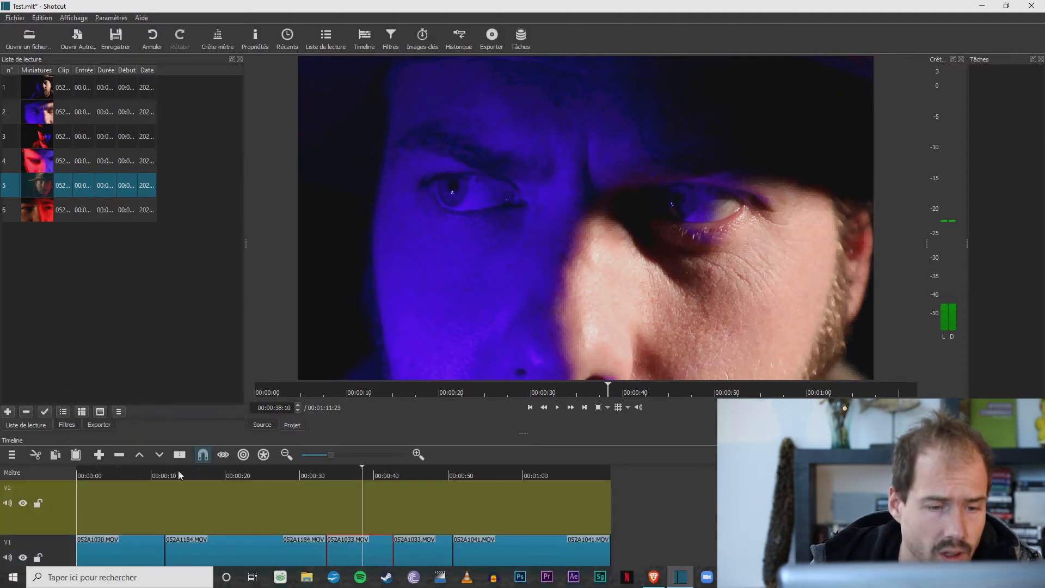
drag(234, 547, 234, 494)
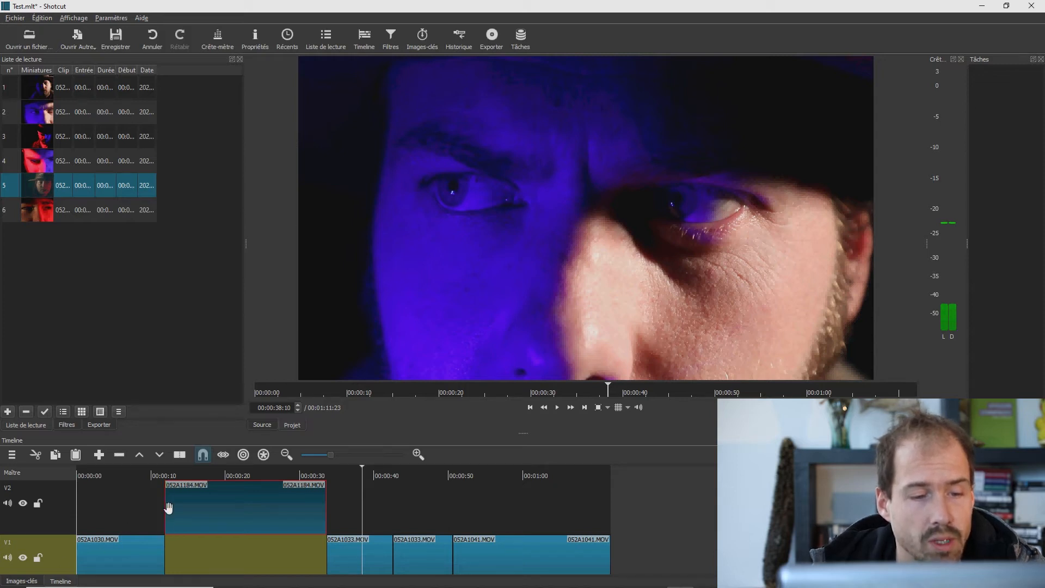
Step: Extend the start of 052A1184.MOV on V2 back over the end of the first V1 clip and toggle V2's visibility to compare
mouse_move(165, 509)
mouse_down()
mouse_move(120, 510)
mouse_move(148, 515)
mouse_up()
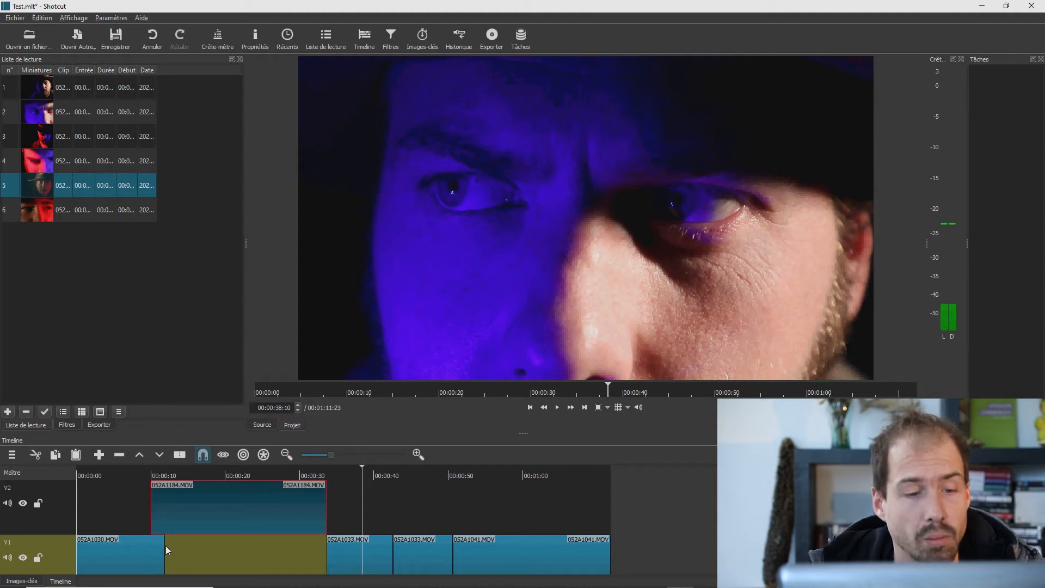
drag(151, 510, 167, 510)
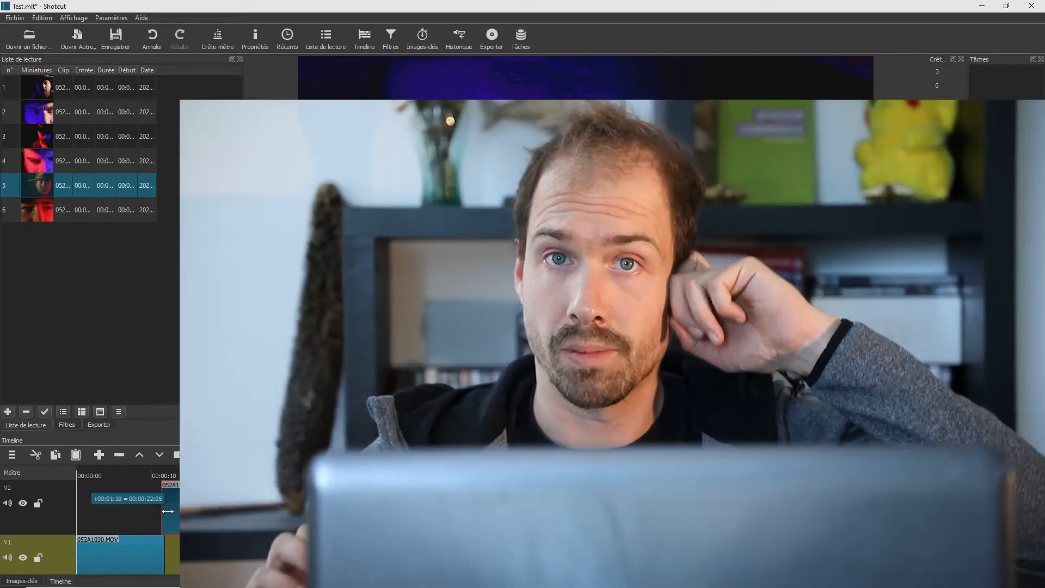
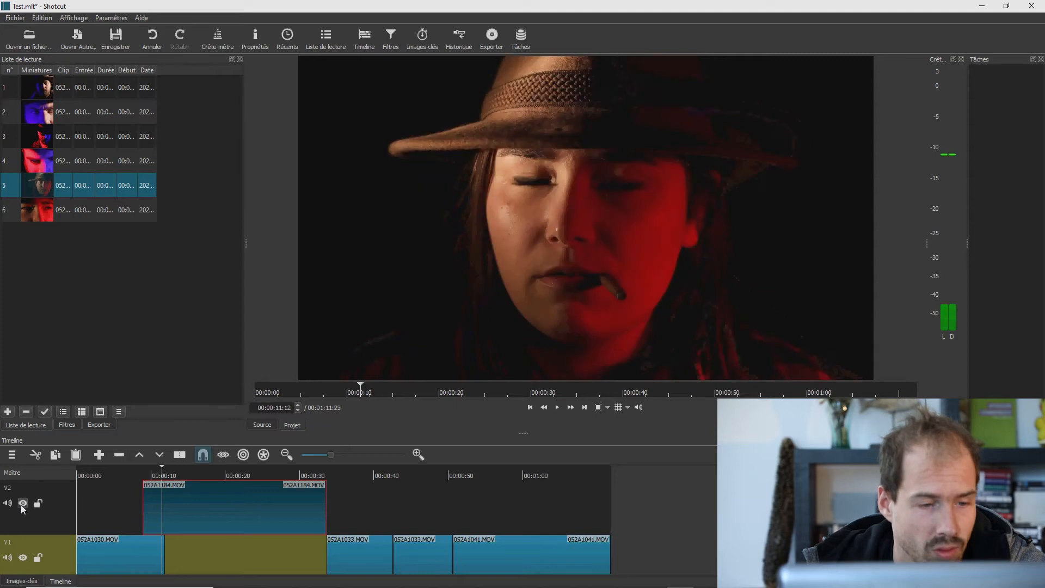
click(21, 504)
click(21, 505)
mouse_move(163, 467)
mouse_down()
mouse_move(148, 469)
mouse_move(177, 469)
mouse_move(163, 469)
mouse_up()
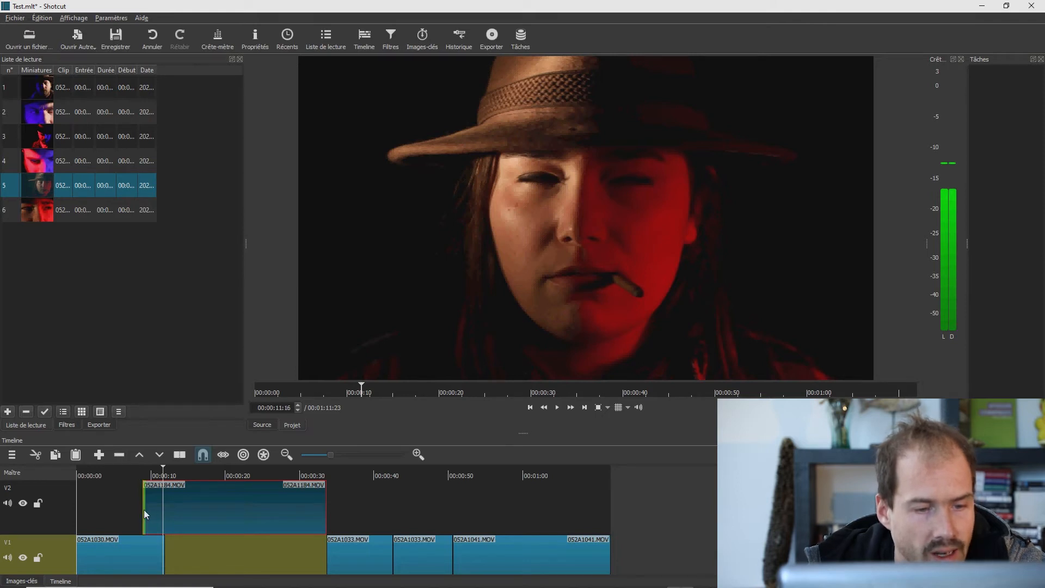
Step: Trim the V2 clip's start slightly later, to about 00:00:09, and shift the cut between the two 052A1033.MOV clips on V1 slightly
drag(144, 511, 151, 518)
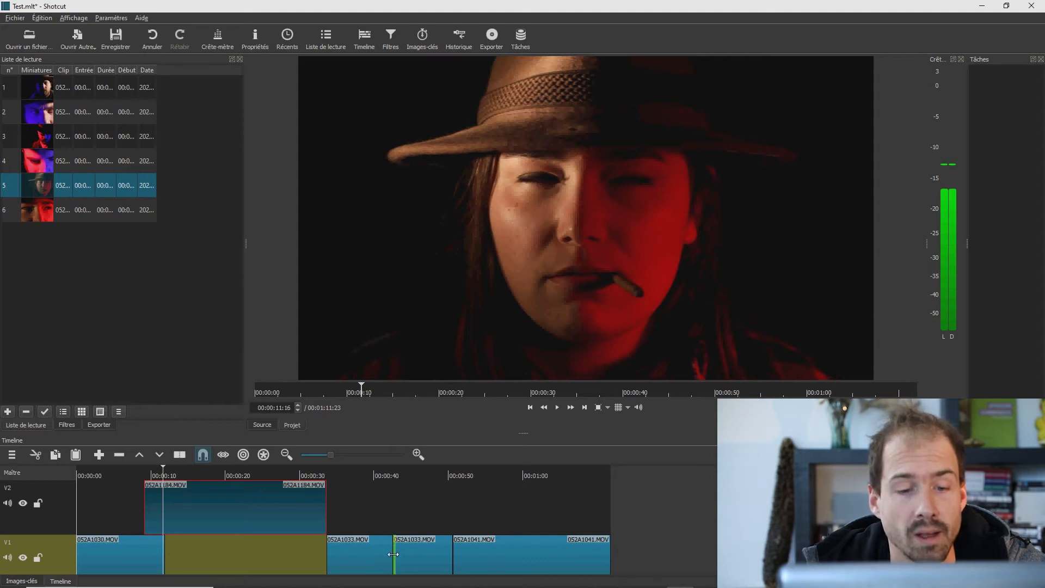
click(421, 556)
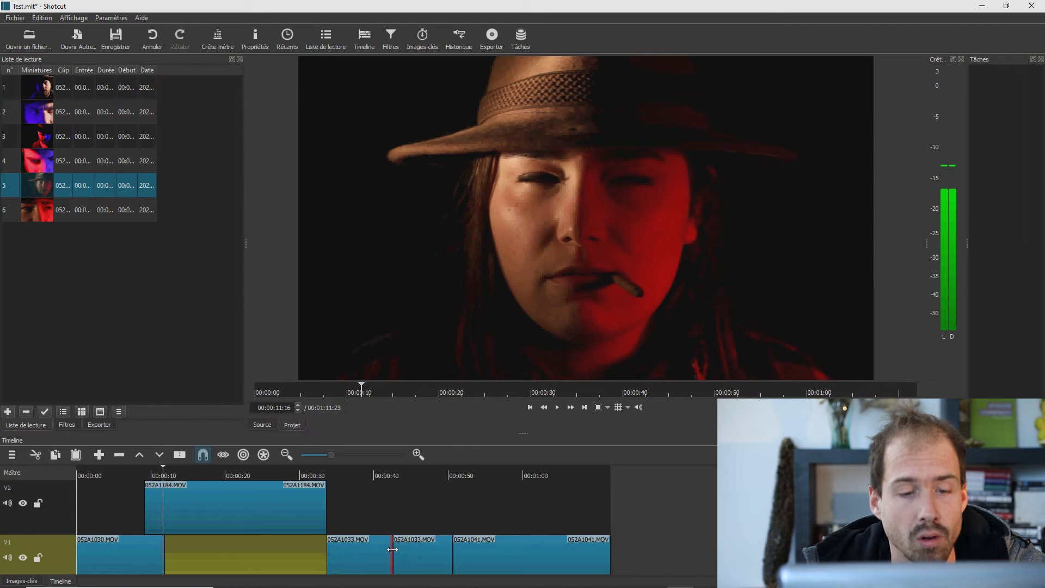
mouse_move(390, 550)
mouse_down()
mouse_move(338, 552)
mouse_move(385, 552)
mouse_up()
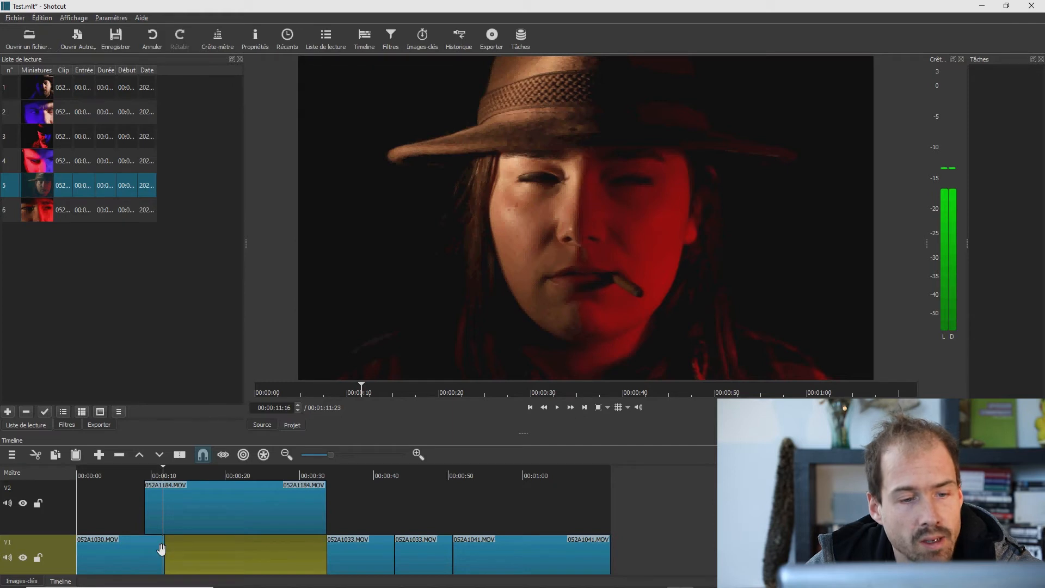
Step: Shorten 052A1030.MOV on V1 to end where 052A1184.MOV starts, and move 052A1184.MOV from V2 down into the V1 gap
drag(152, 549, 137, 547)
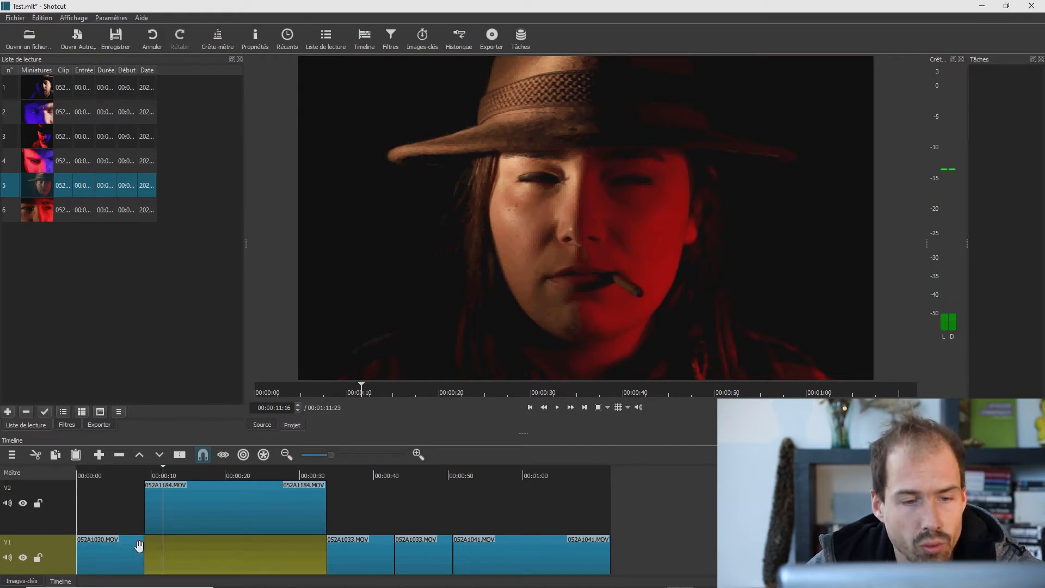
click(247, 507)
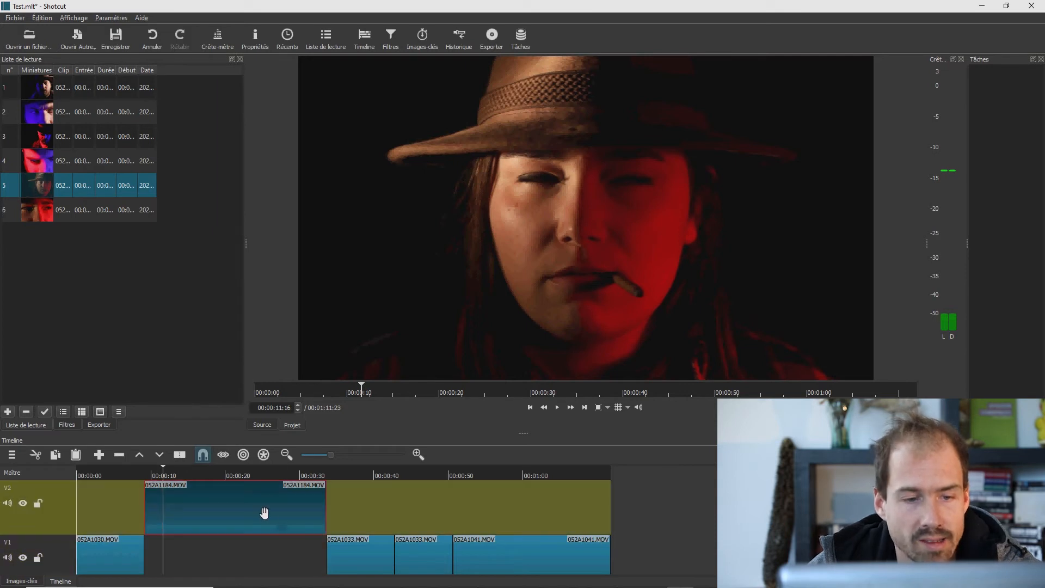
key(End)
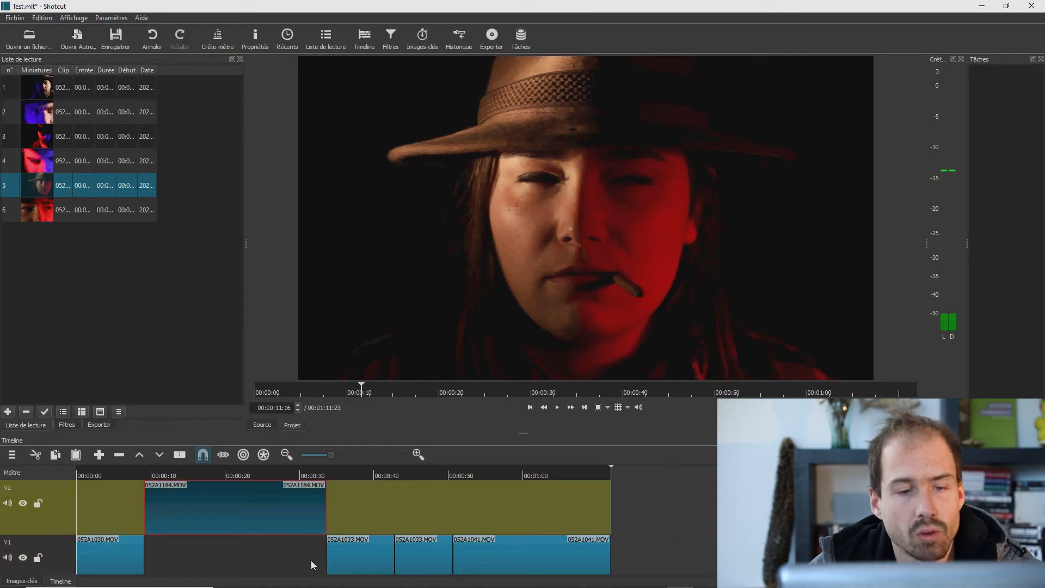
drag(216, 508, 218, 555)
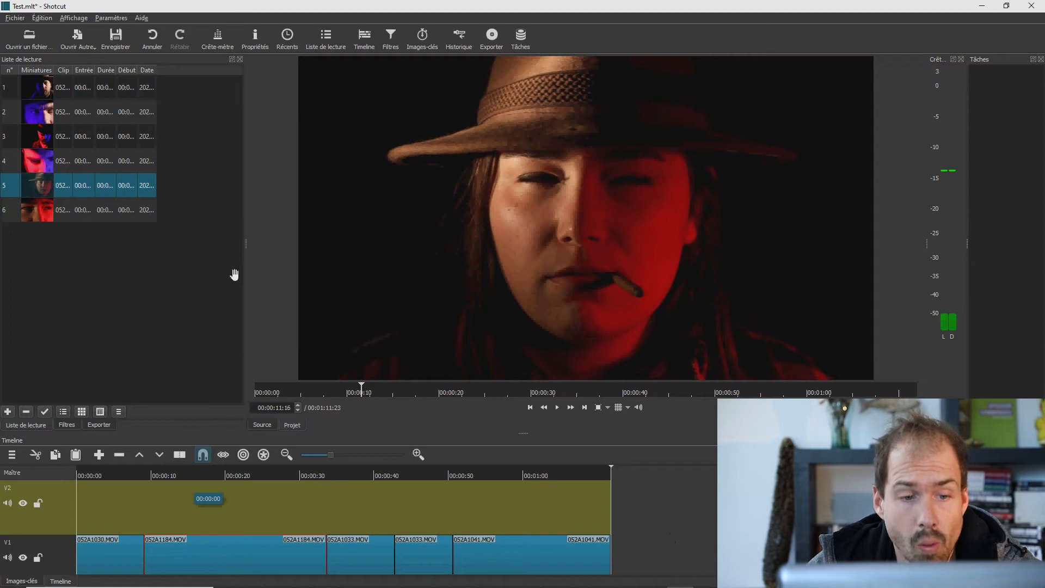
Step: Shift 052A1184.MOV earlier to overlap the end of 052A1030.MOV by about 1.5 seconds as a crossfade, and play the transition
click(206, 560)
mouse_move(203, 560)
mouse_down()
mouse_move(187, 563)
mouse_move(189, 550)
mouse_up()
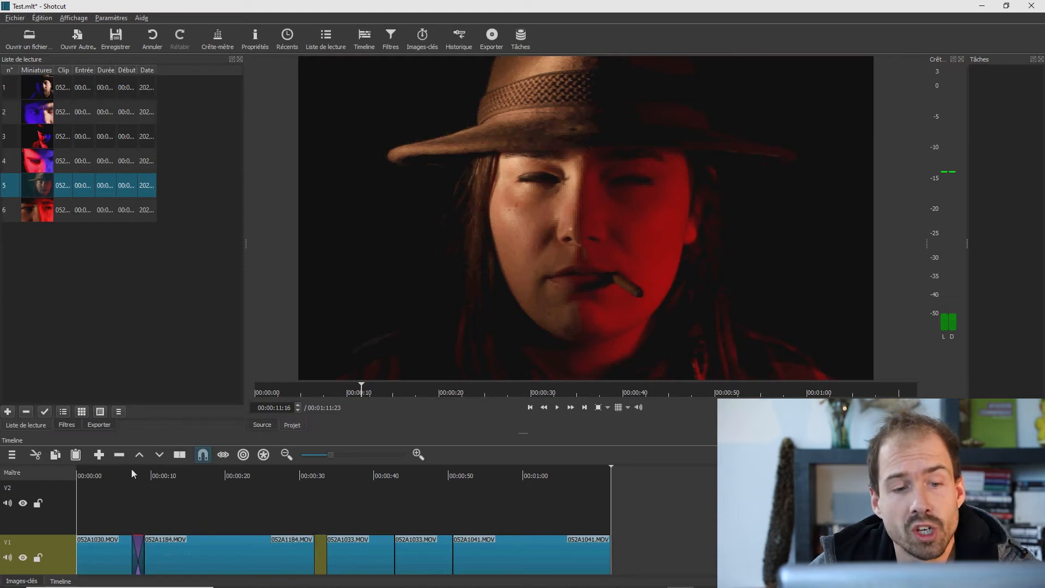
drag(132, 471, 125, 475)
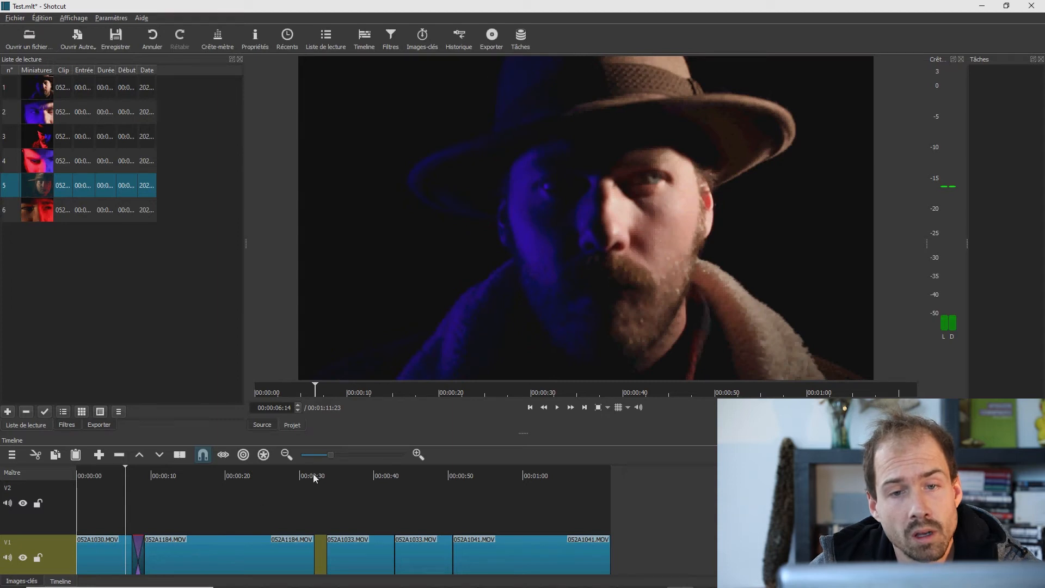
key(space)
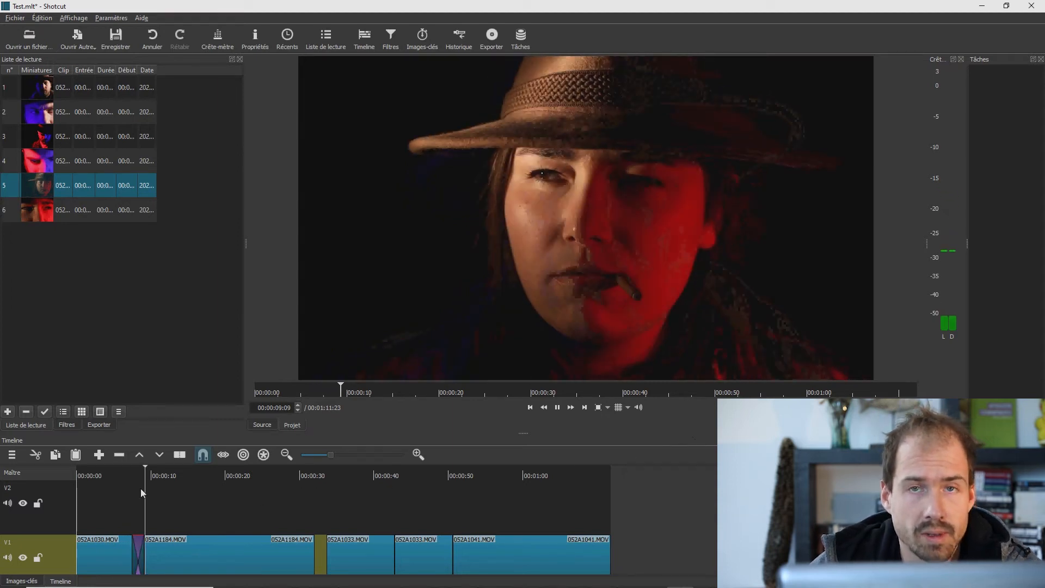
drag(145, 475, 119, 477)
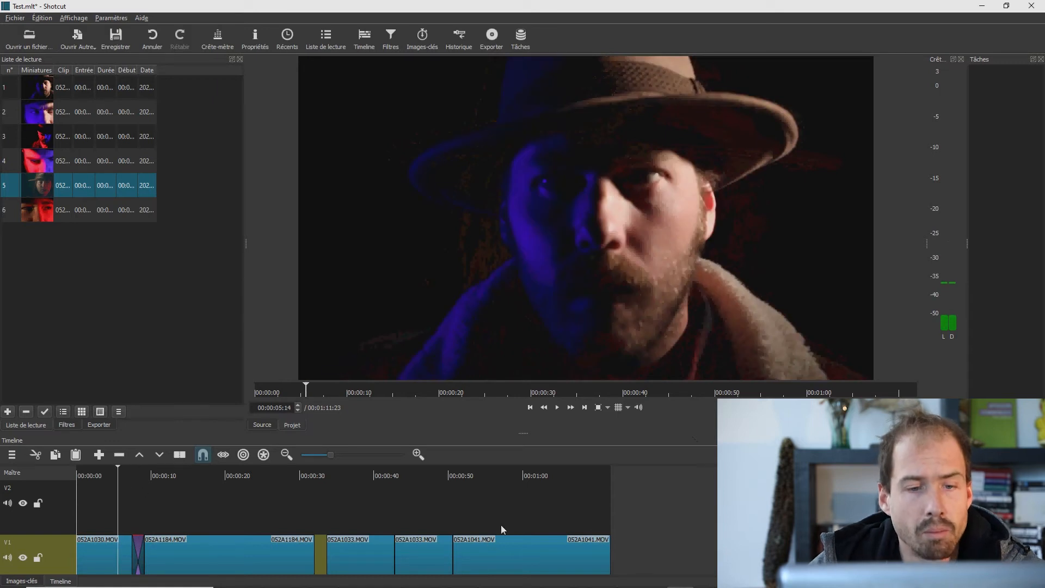
Step: Add a fade-out to the end of 052A1184.MOV starting at about 00:00:28:19 and play it back
mouse_move(301, 475)
mouse_down()
mouse_move(315, 479)
mouse_move(290, 478)
mouse_up()
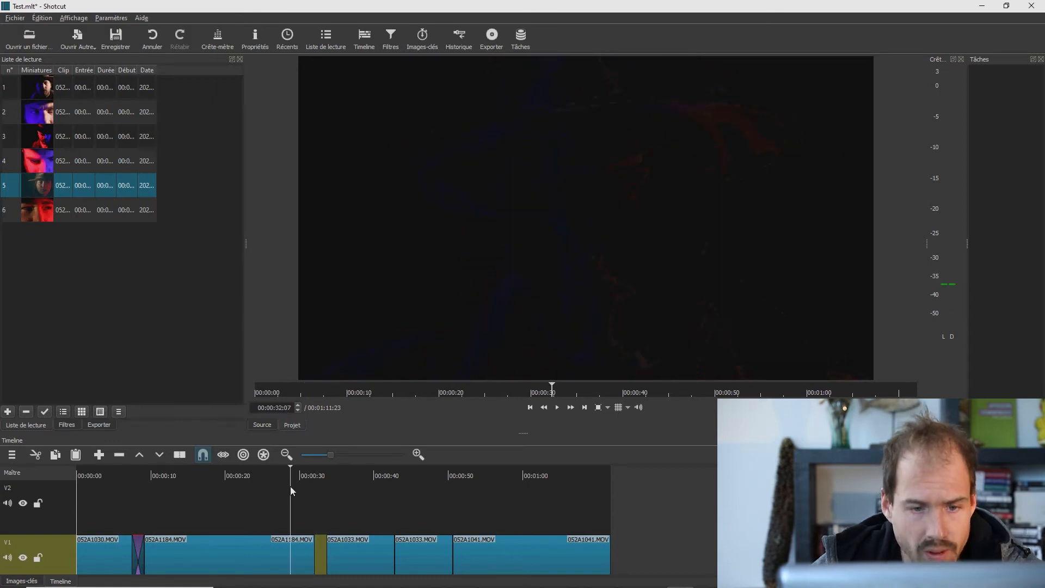
click(310, 543)
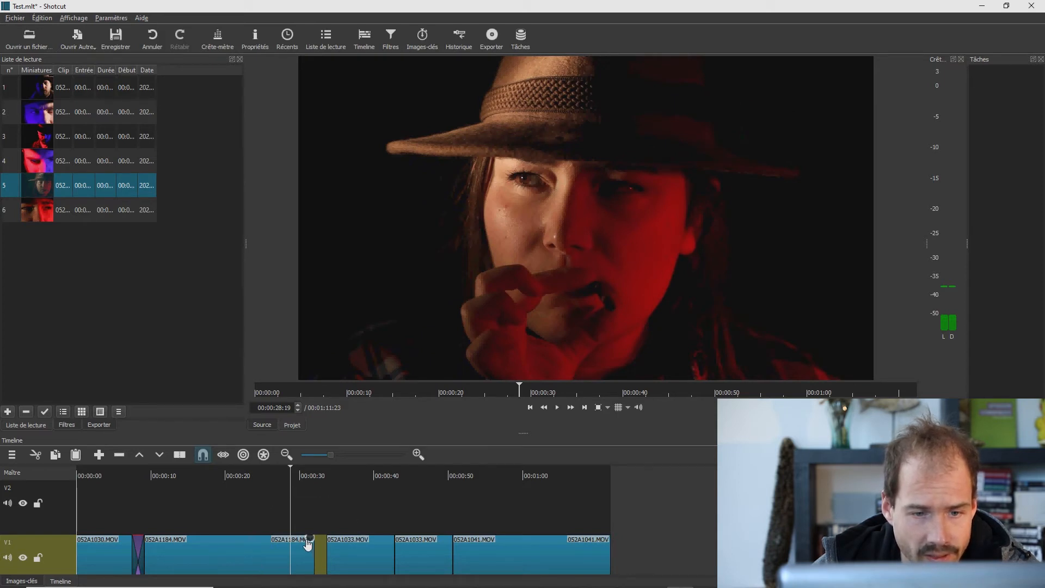
click(311, 544)
click(310, 543)
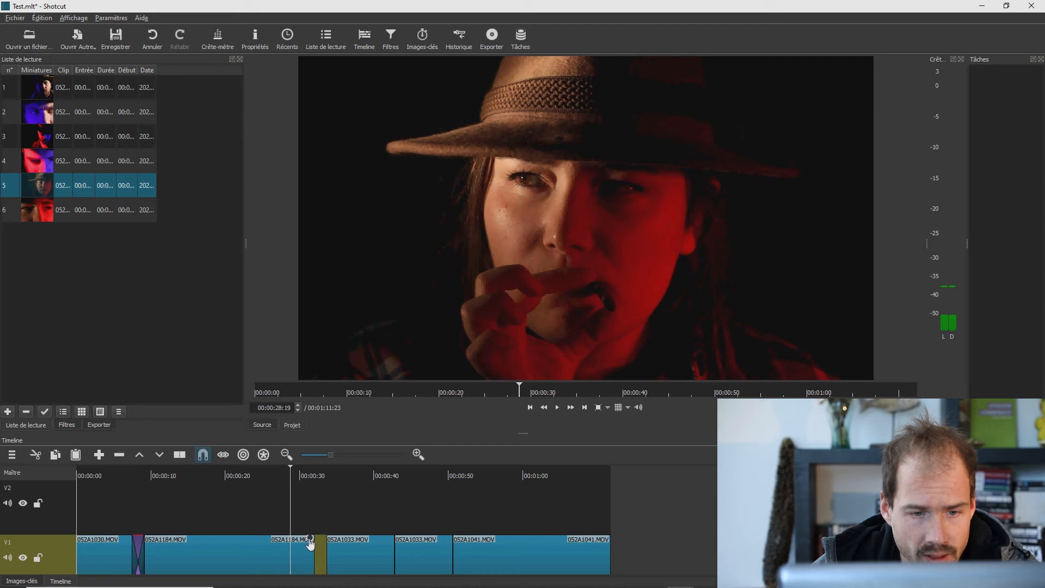
click(310, 543)
drag(311, 543, 279, 551)
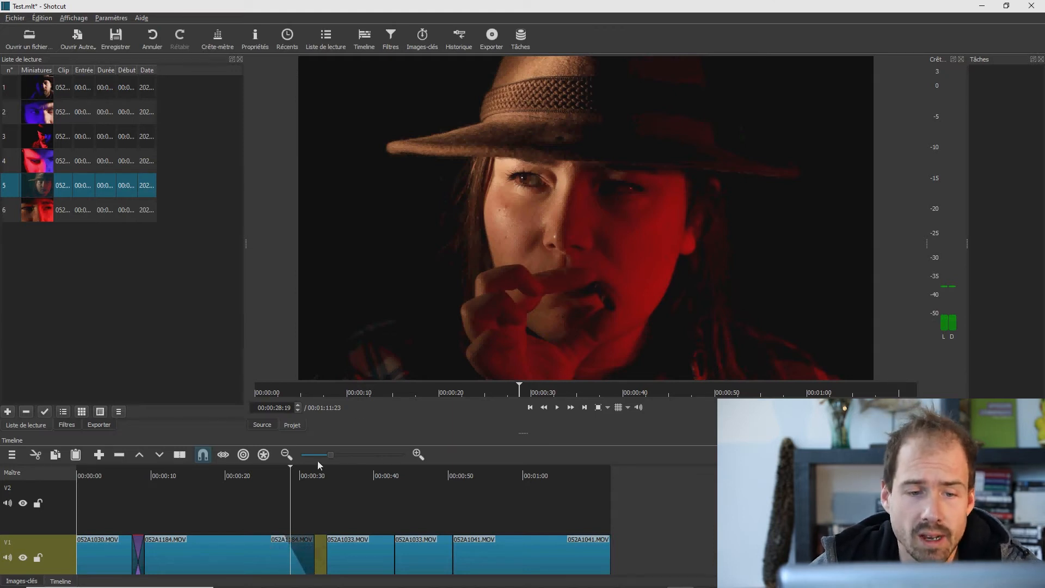
click(277, 473)
key(space)
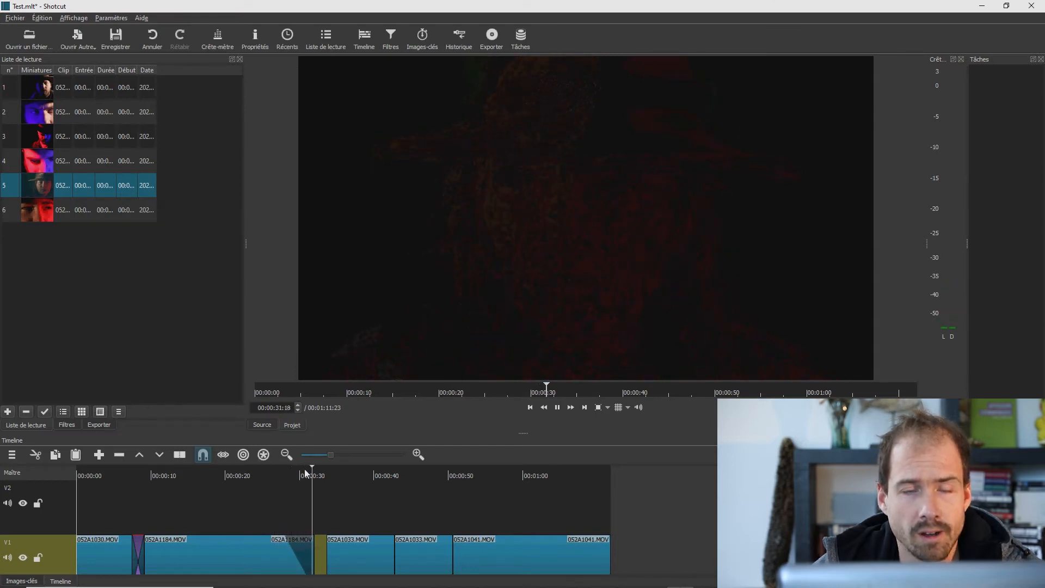
key(space)
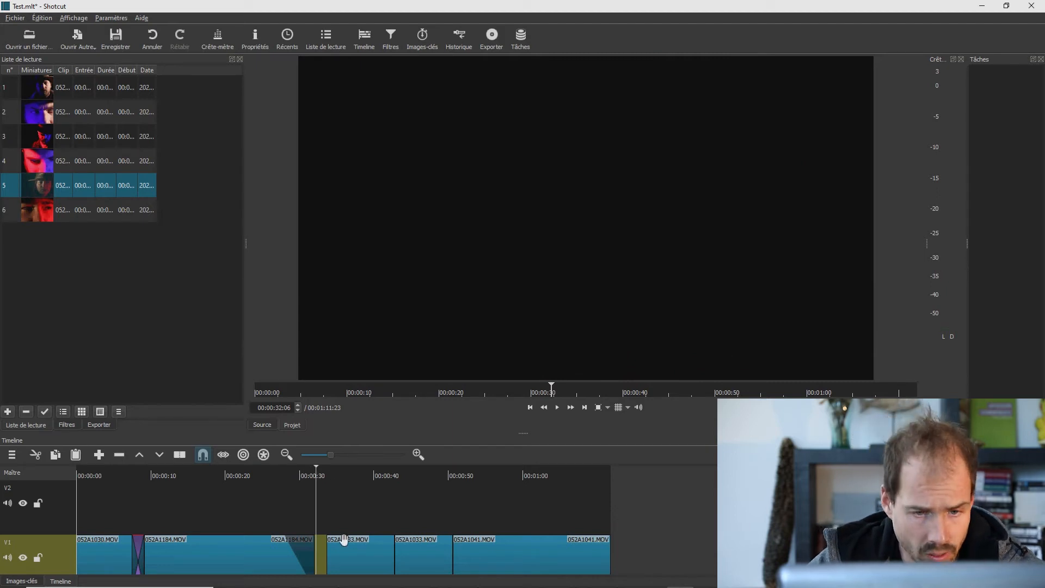
key(ctrl+u)
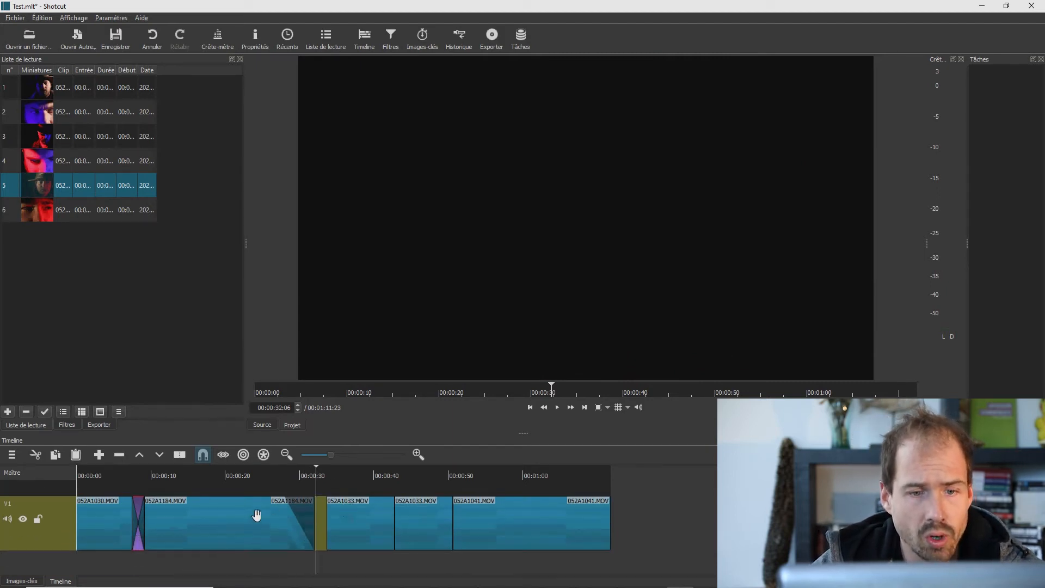
key(ctrl+i)
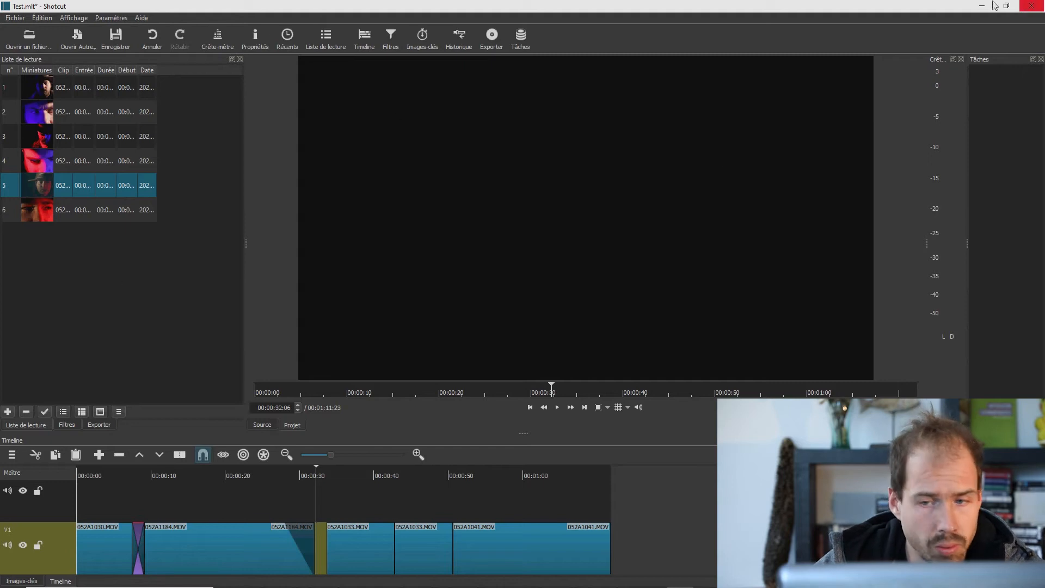
key(ctrl+z)
Step: Save the project and place the timeline playhead near the start at 00:00:00:12
key(ctrl+s)
click(227, 467)
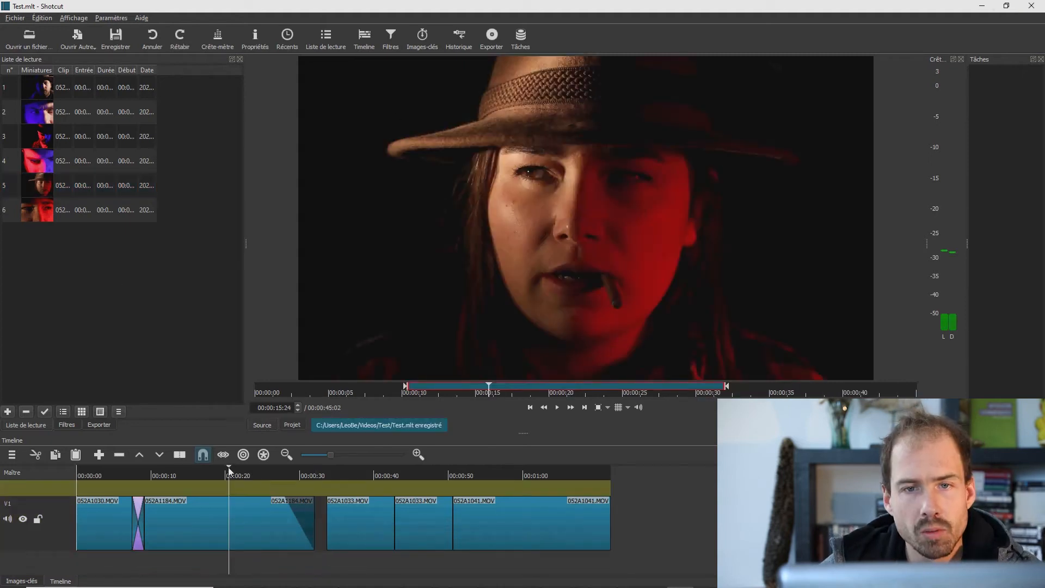
click(81, 471)
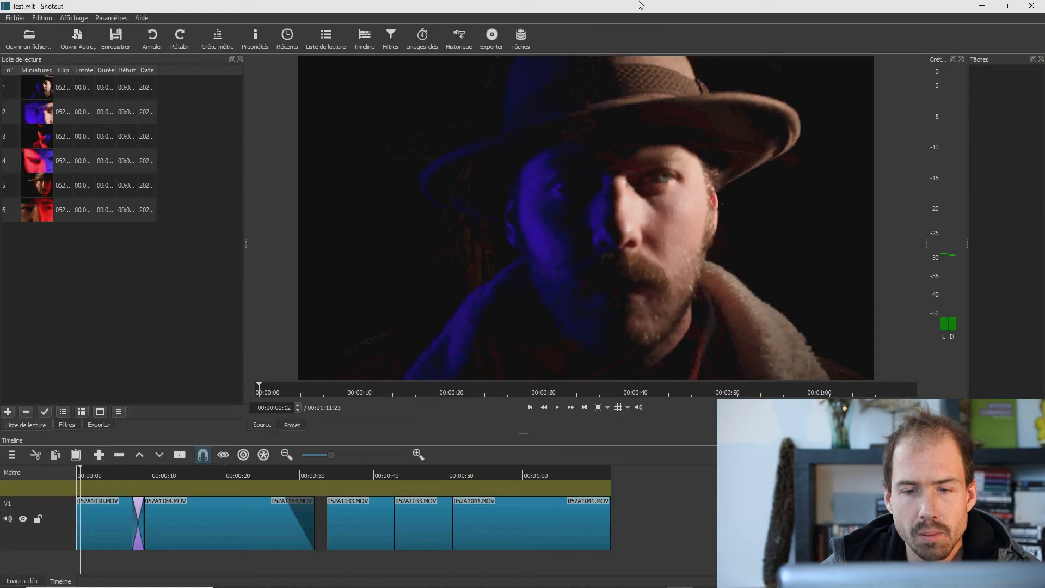
Step: Shrink the editor window, open the folder Zik > Misc on DATA (D:) in File Explorer, and place its window beside the editor
double_click(669, 7)
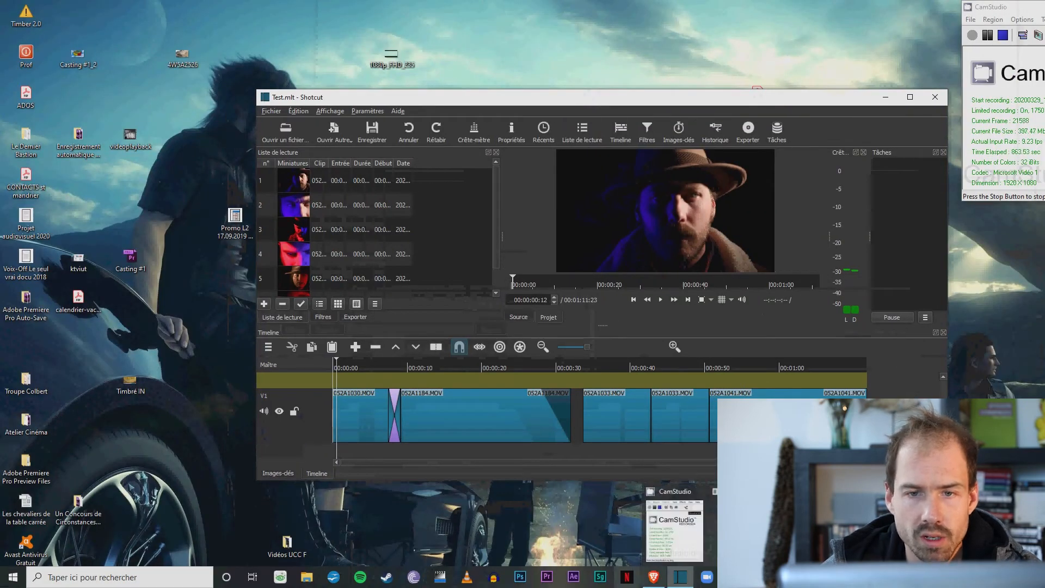
double_click(1019, 420)
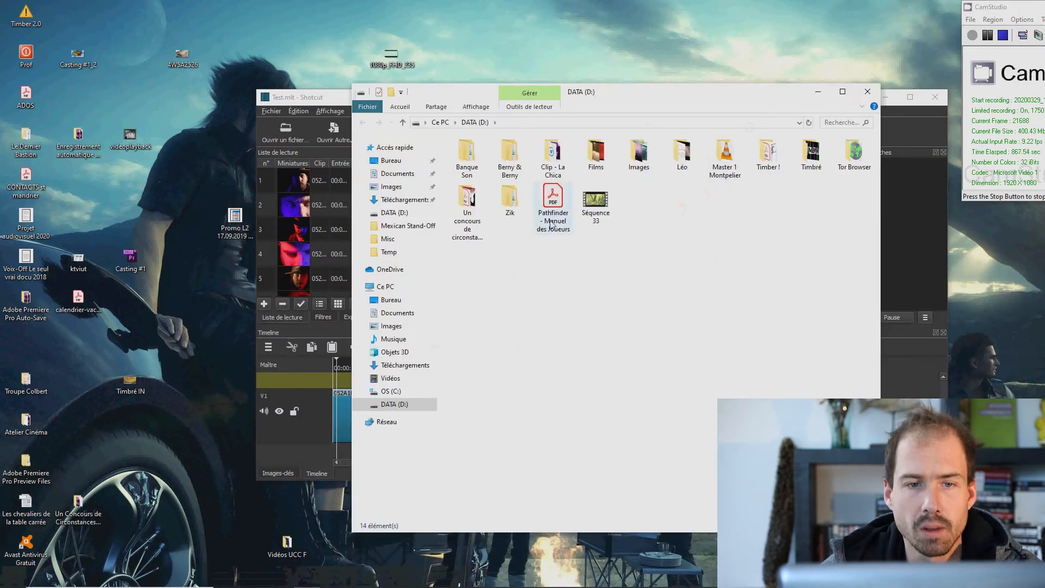
double_click(512, 200)
double_click(466, 167)
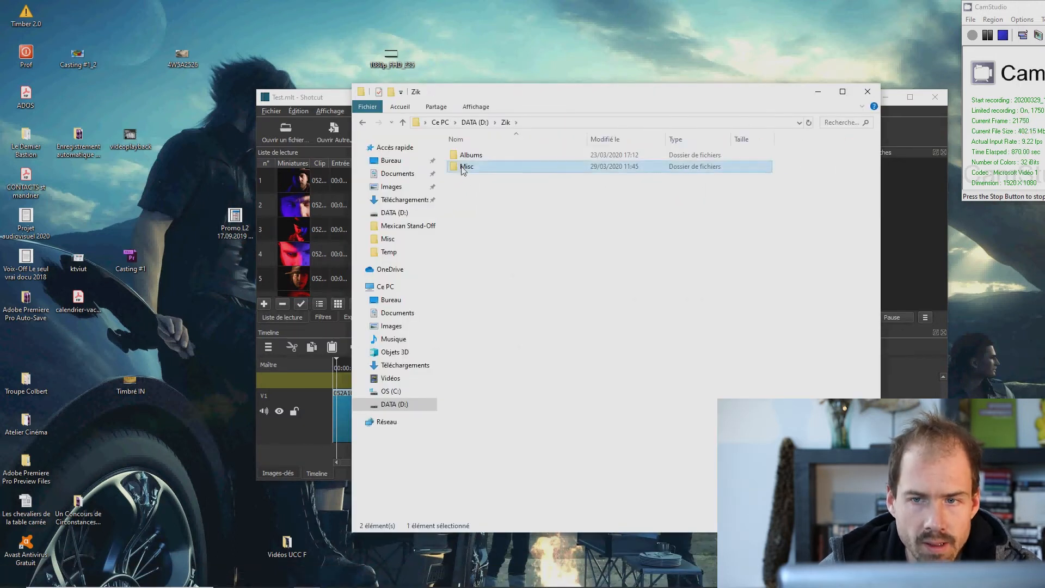
drag(544, 91, 764, 89)
Step: Add the audio file 01 - Guren no Yumiya from the Misc folder to the playlist, and maximize the editor window again
drag(494, 223, 494, 229)
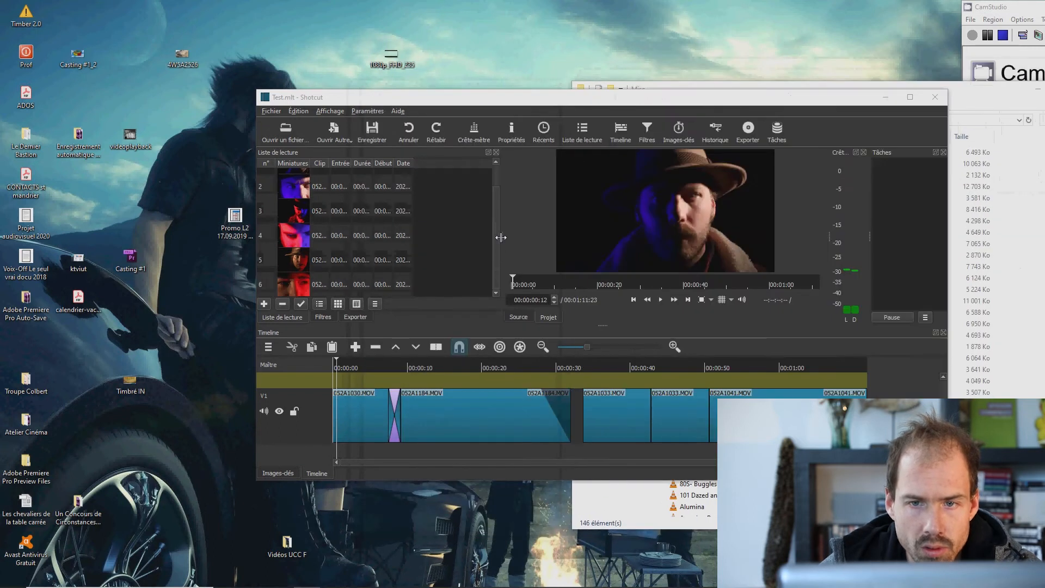
click(959, 109)
drag(718, 187, 474, 256)
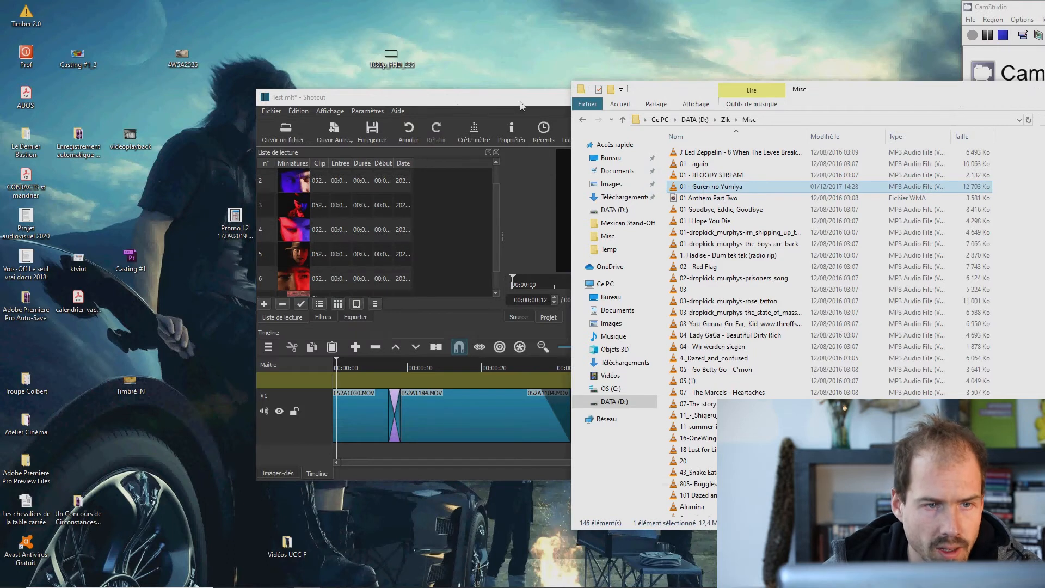
double_click(520, 102)
click(51, 239)
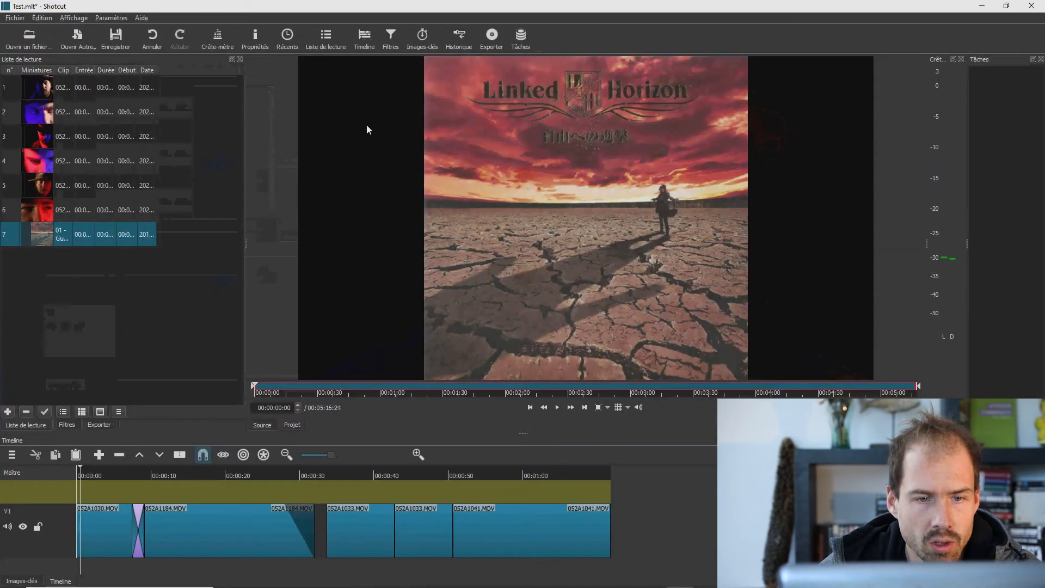
Step: Set the music source's out point at about 00:01:20:11 and place it on track V1 after the last video clip
drag(295, 387, 423, 381)
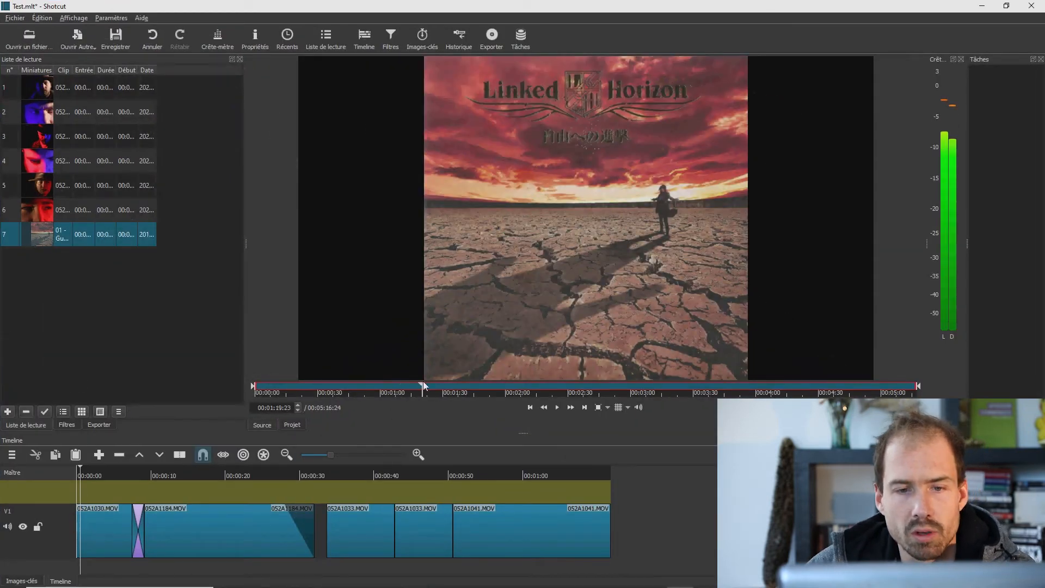
key(o)
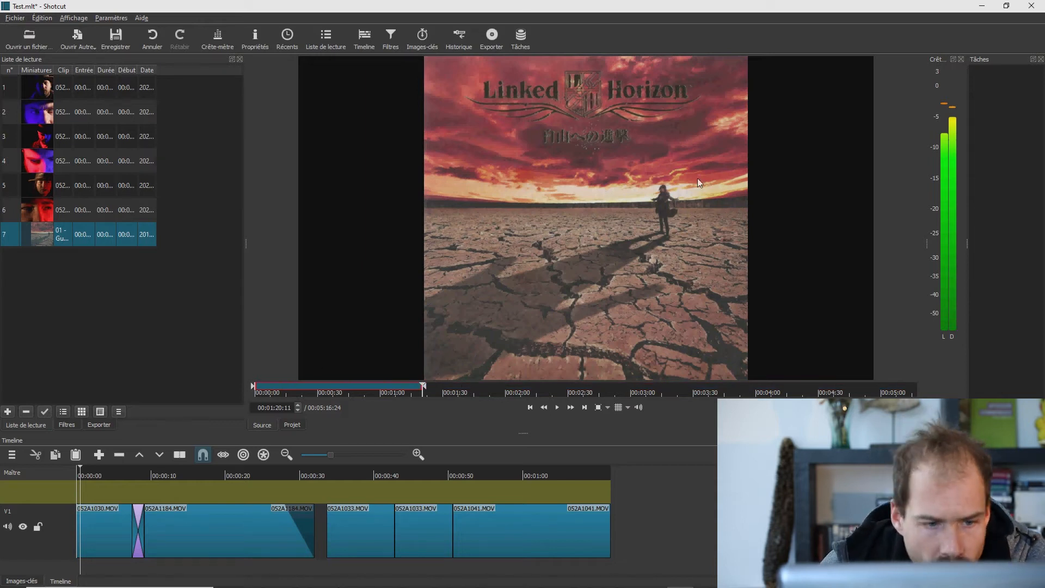
drag(608, 252, 93, 580)
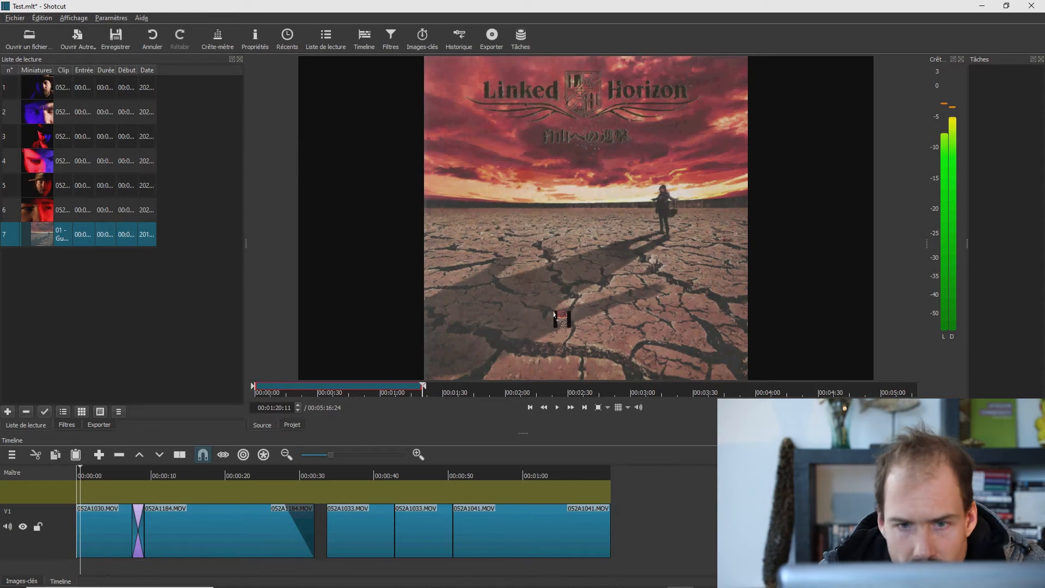
drag(537, 240, 622, 276)
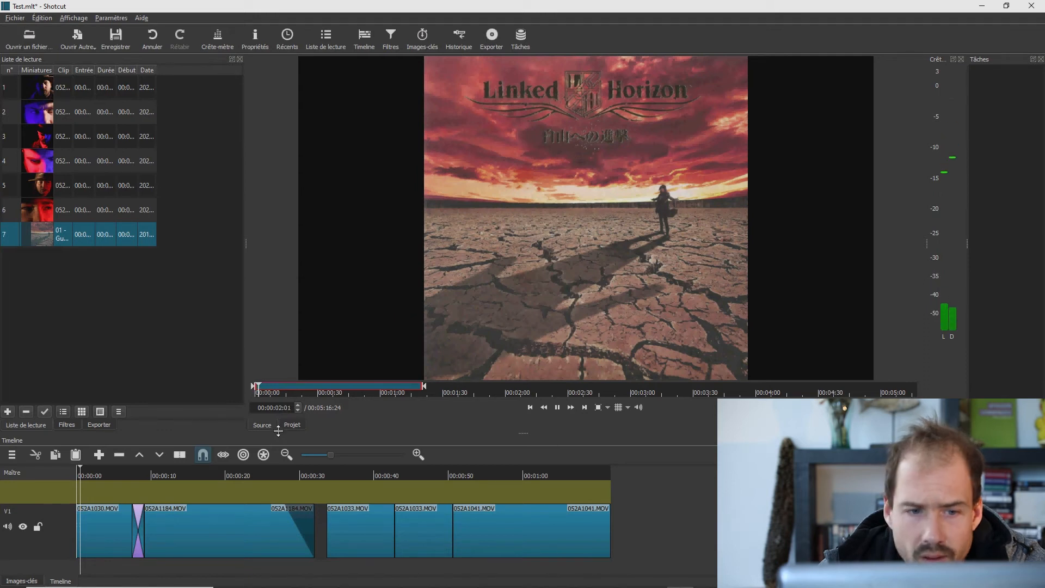
drag(516, 269, 631, 528)
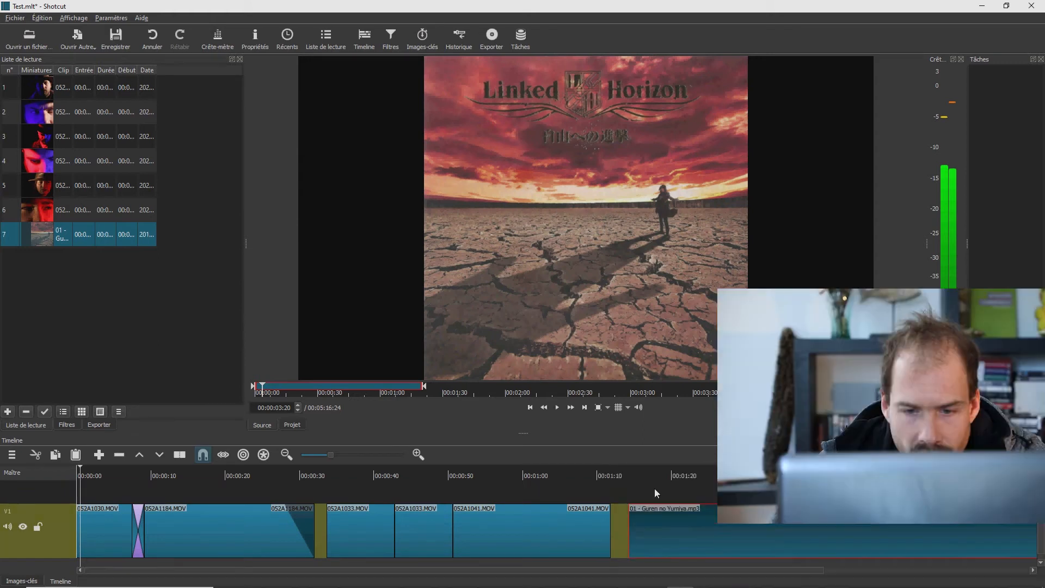
Step: Detach the audio of 01 - Guren no Yumiya.mp3 onto its own audio track and remove the remaining picture clip from V1
drag(675, 473, 694, 505)
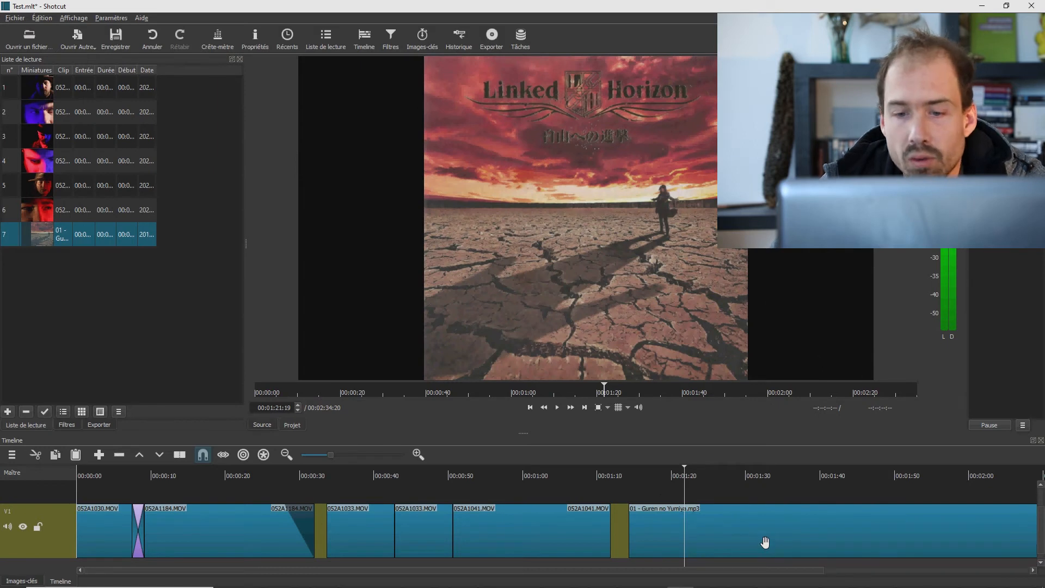
click(732, 540)
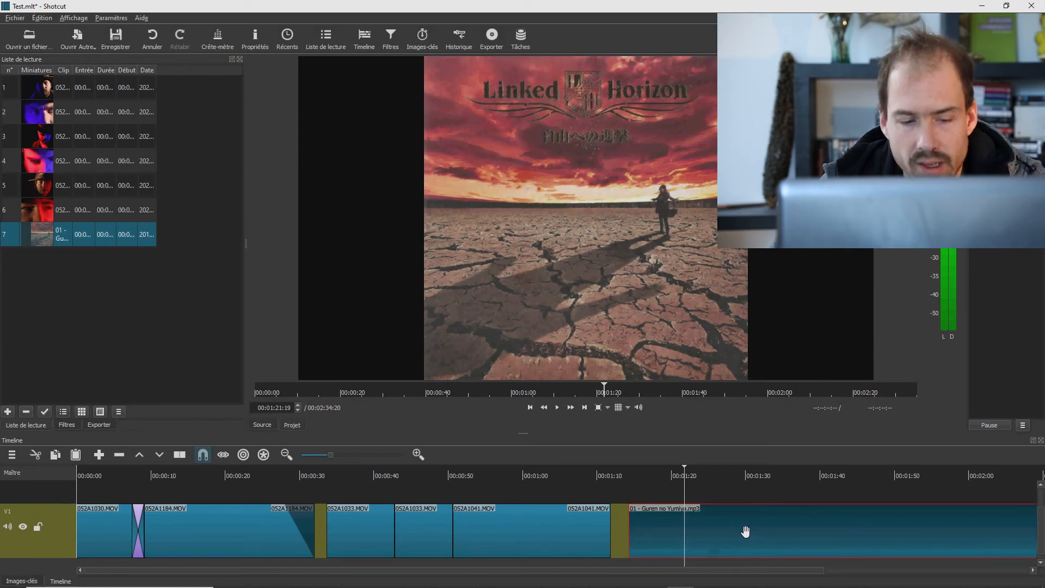
right_click(745, 531)
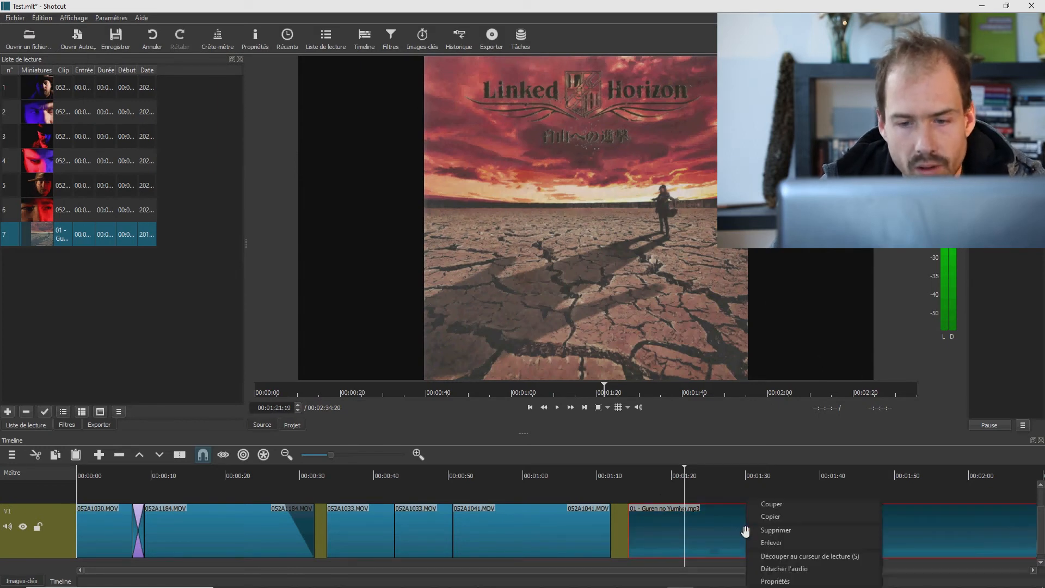
click(780, 570)
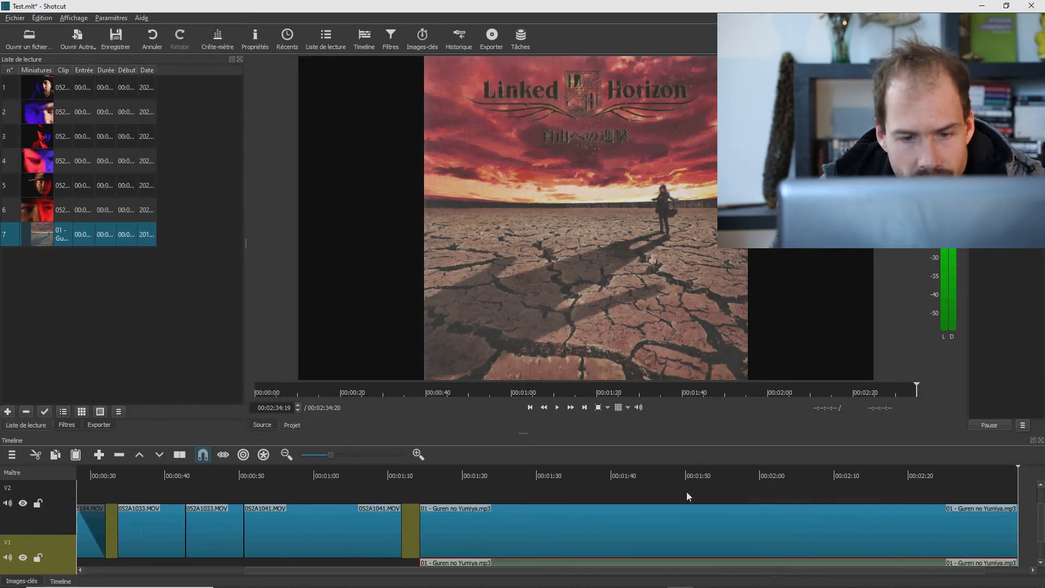
drag(1040, 531, 1040, 551)
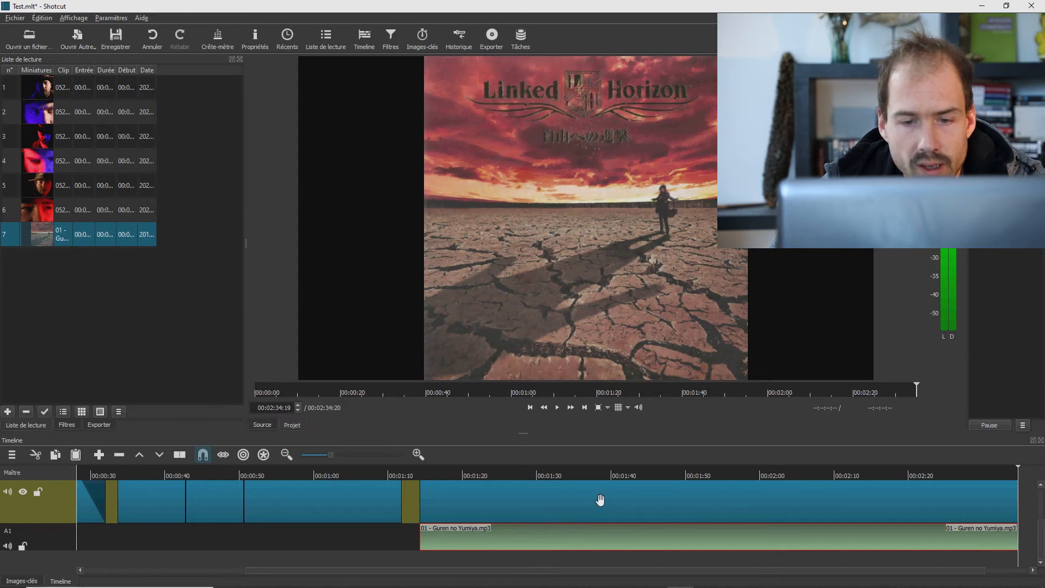
drag(647, 500, 691, 508)
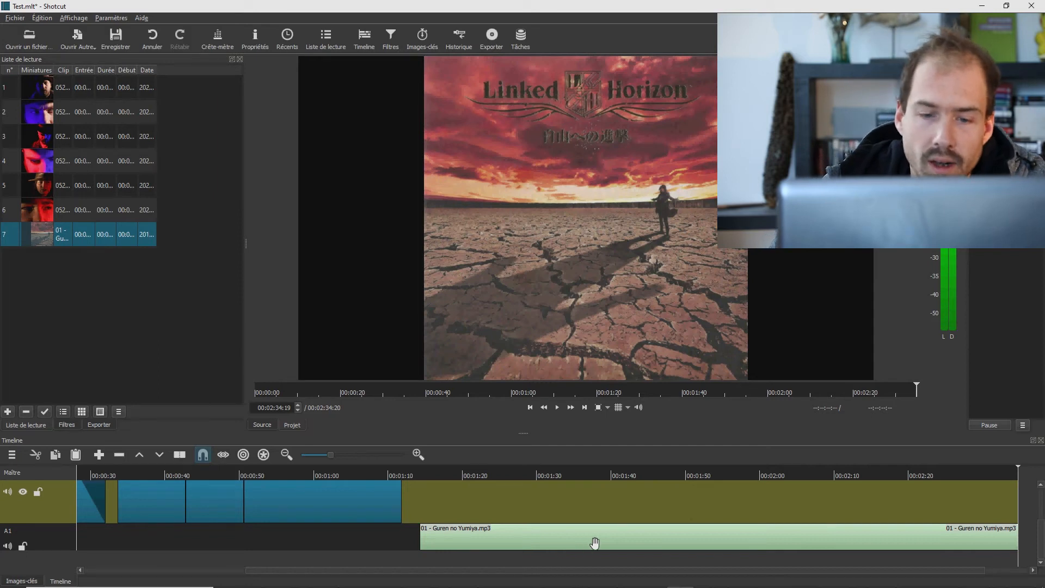
Step: Move the music clip on A1 to the very start of the timeline and play back the opening seconds
drag(553, 549, 2, 532)
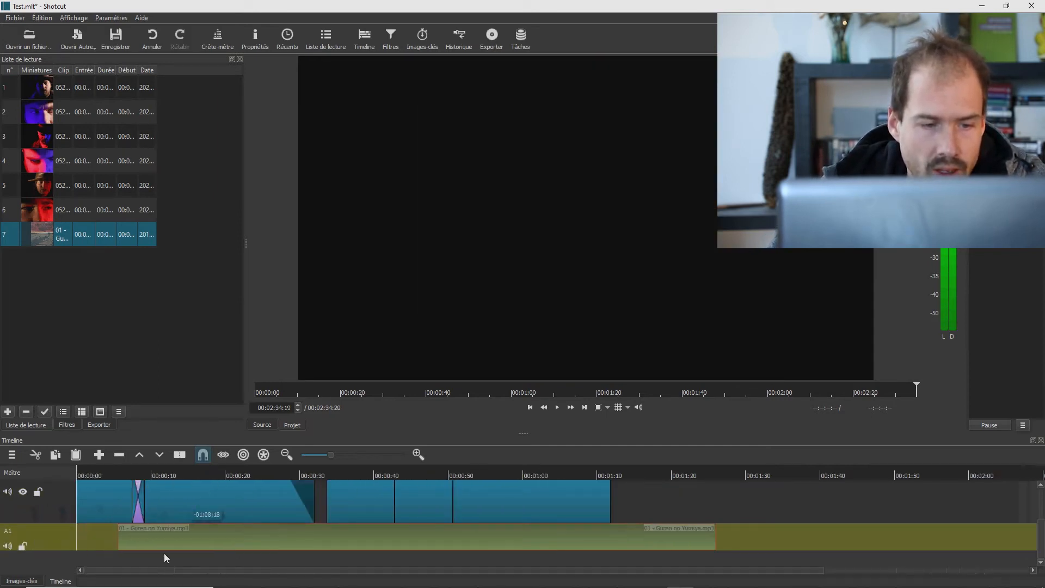
click(90, 475)
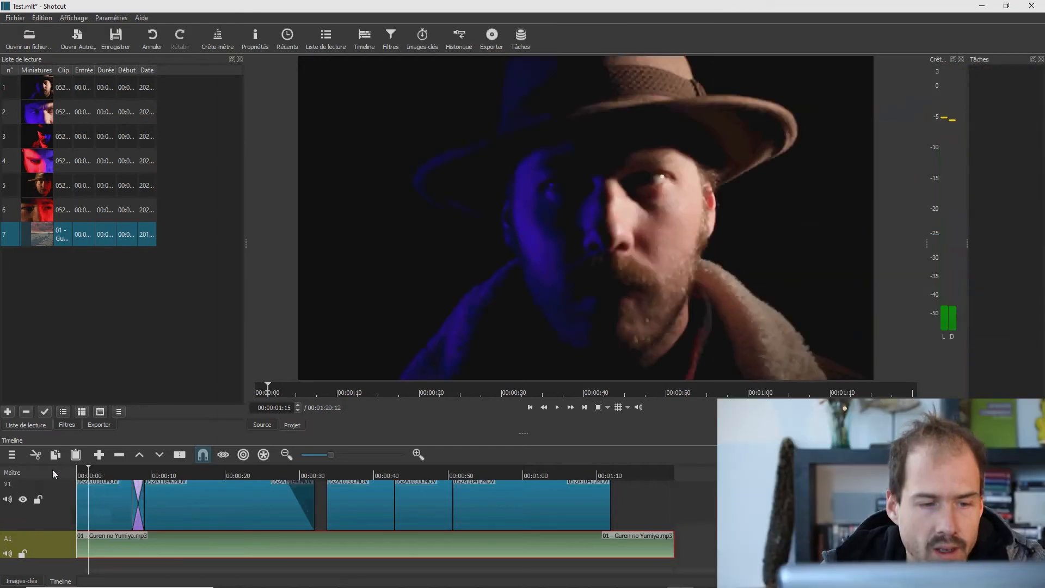
key(space)
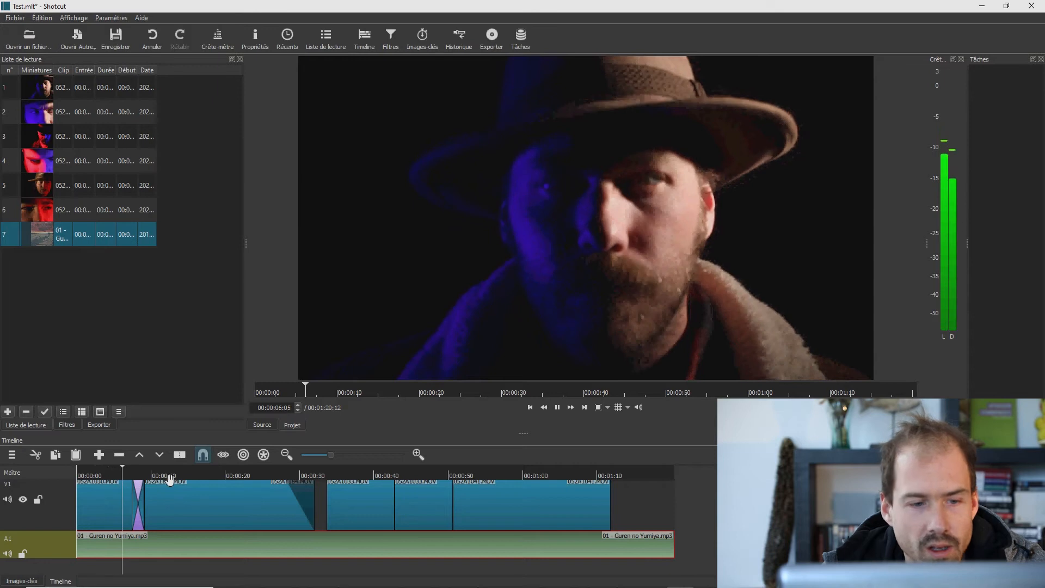
key(space)
mouse_move(124, 472)
mouse_down()
mouse_move(57, 478)
mouse_move(112, 475)
mouse_up()
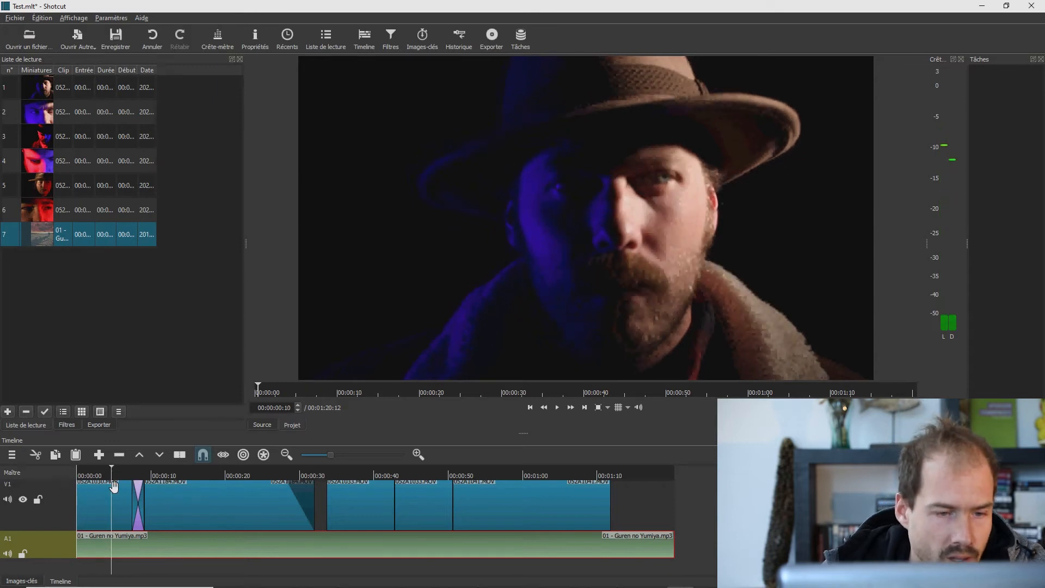
Step: Add an audio fade-in of about 00:00:02:07 to the start of the music clip and play it back
click(83, 537)
drag(86, 538, 109, 544)
mouse_move(108, 476)
mouse_down()
mouse_move(83, 477)
mouse_move(284, 477)
mouse_move(123, 476)
mouse_up()
click(68, 474)
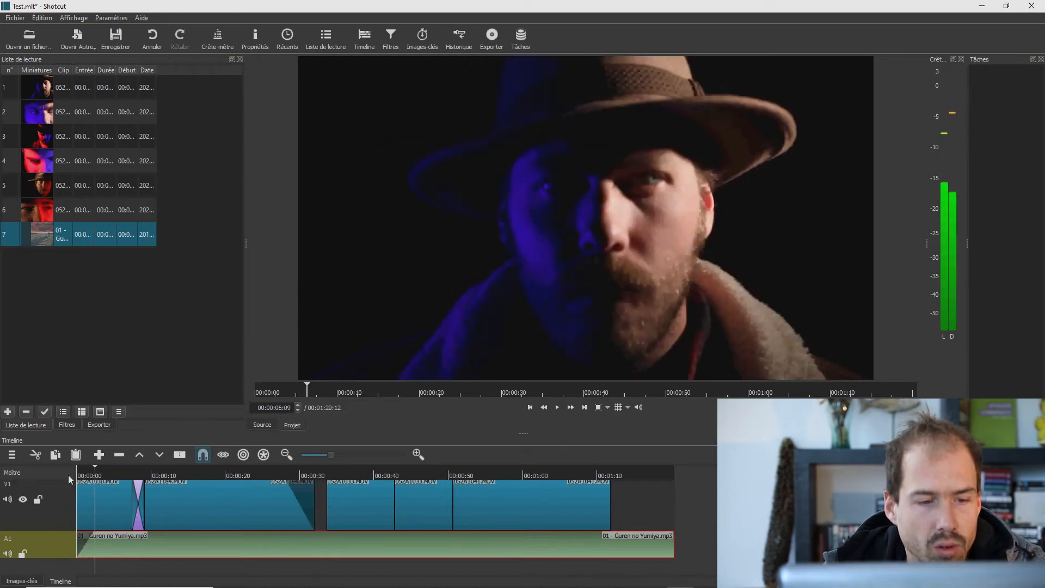
key(space)
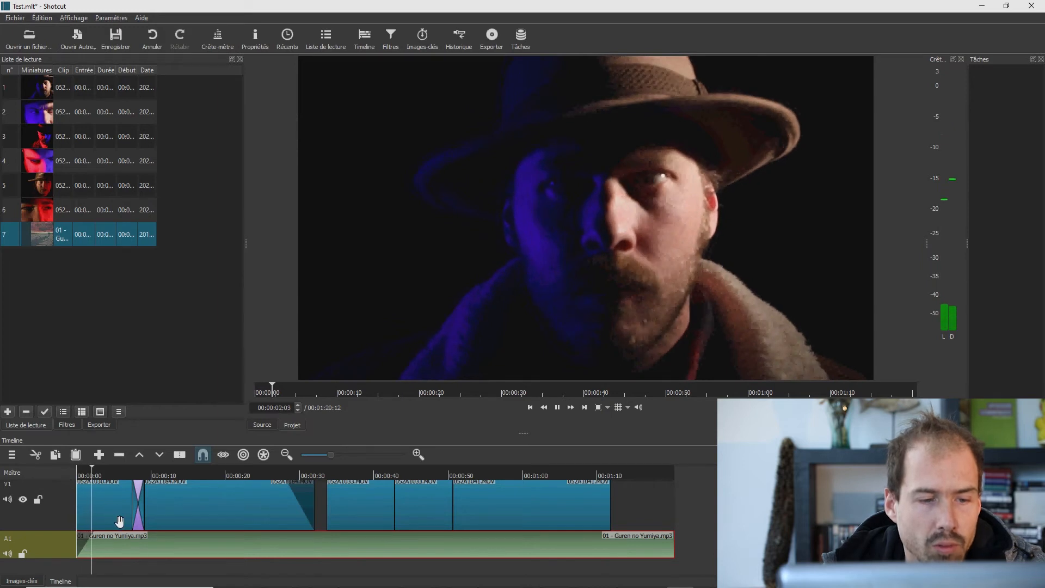
key(space)
Step: Trim the music clip's end to about 30 seconds, add a fade-out of about 04:19, and play back the ending
drag(314, 467, 319, 466)
drag(673, 548, 274, 538)
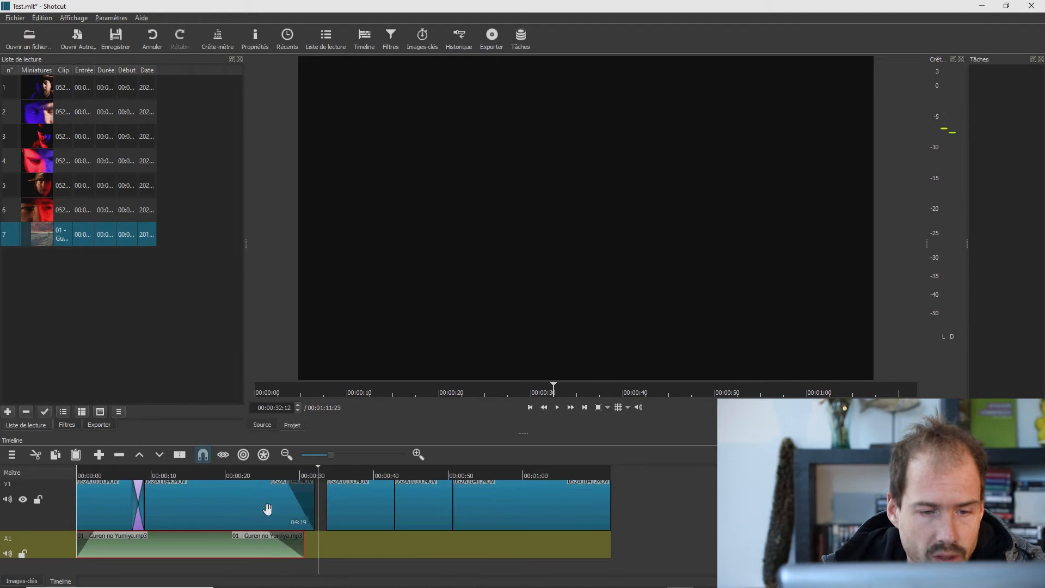
click(258, 472)
key(space)
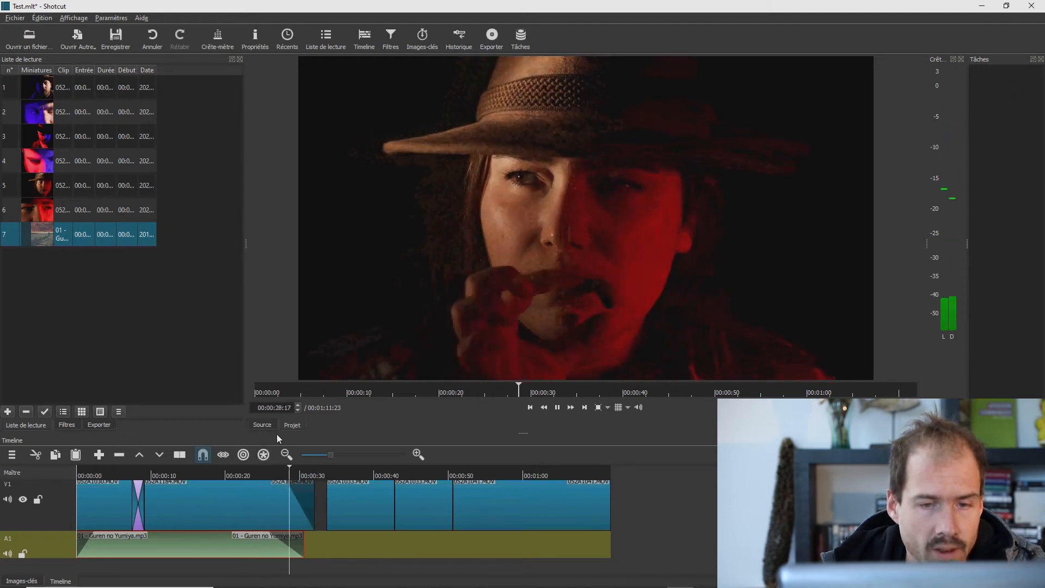
key(space)
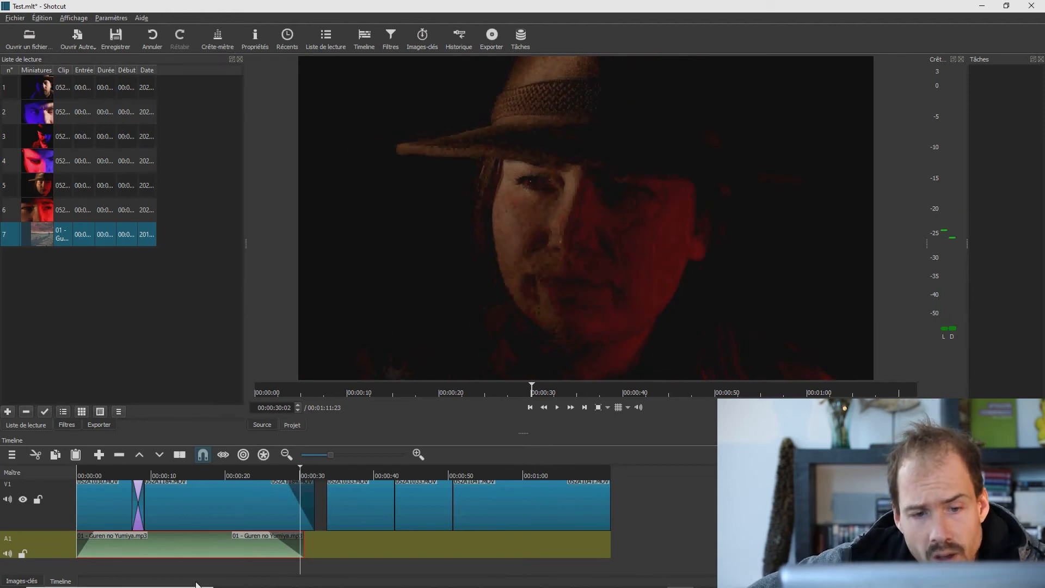
Step: Return the playhead to about 00:00:00:12 and show the filters applied to the music clip
drag(260, 469, 131, 471)
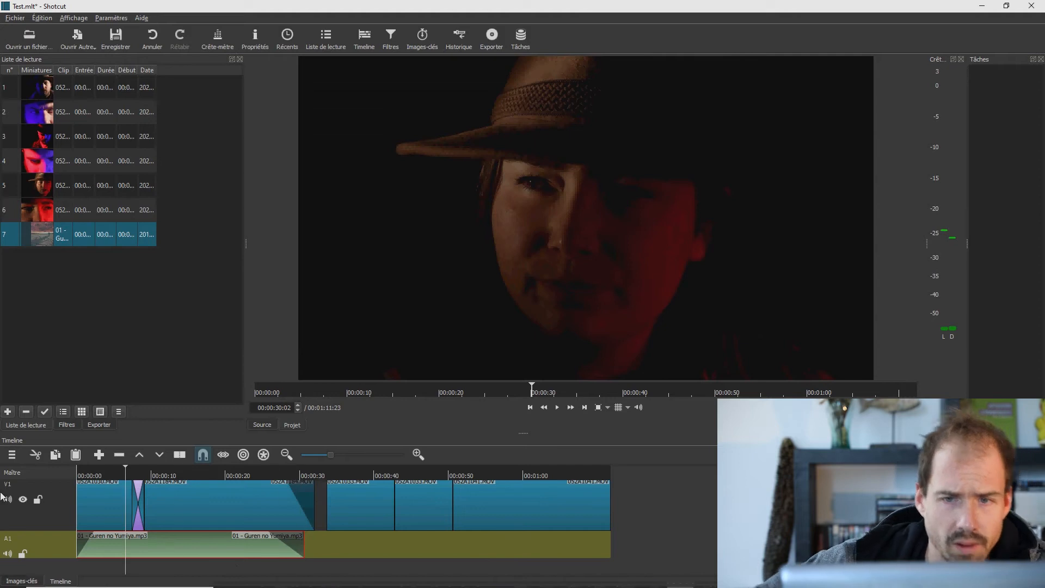
click(300, 473)
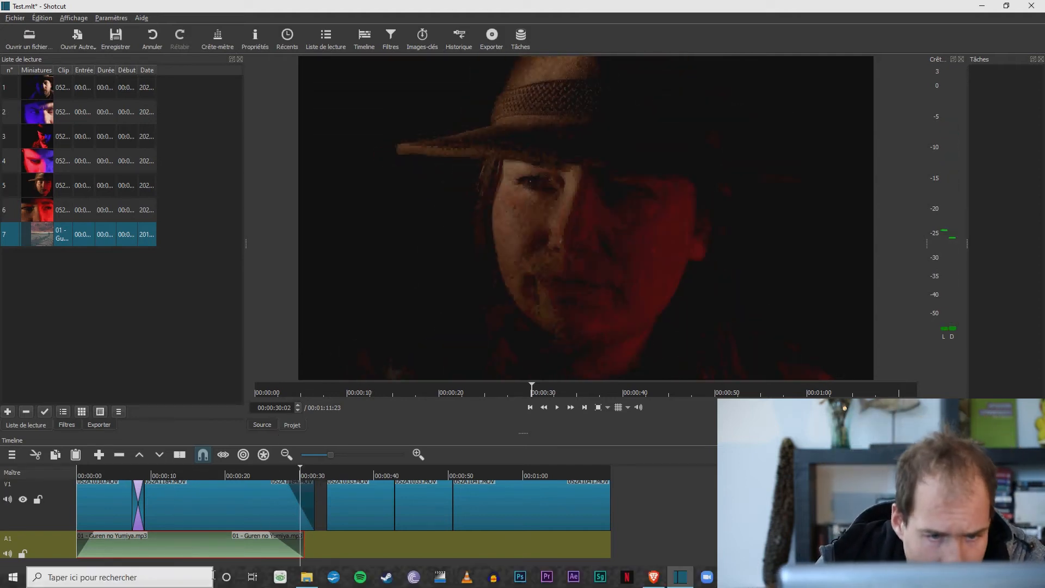
drag(299, 471, 1, 496)
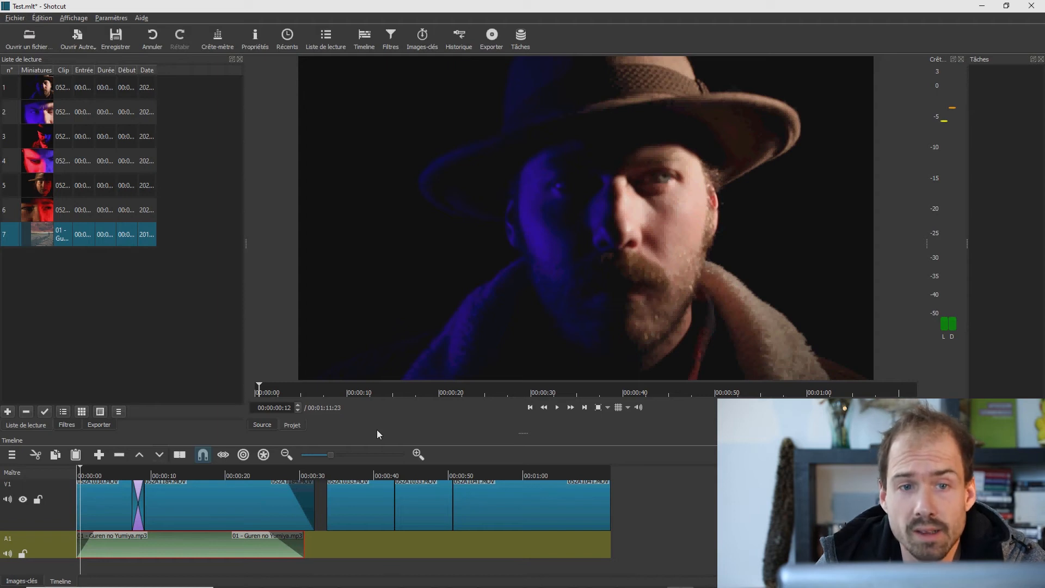
click(392, 46)
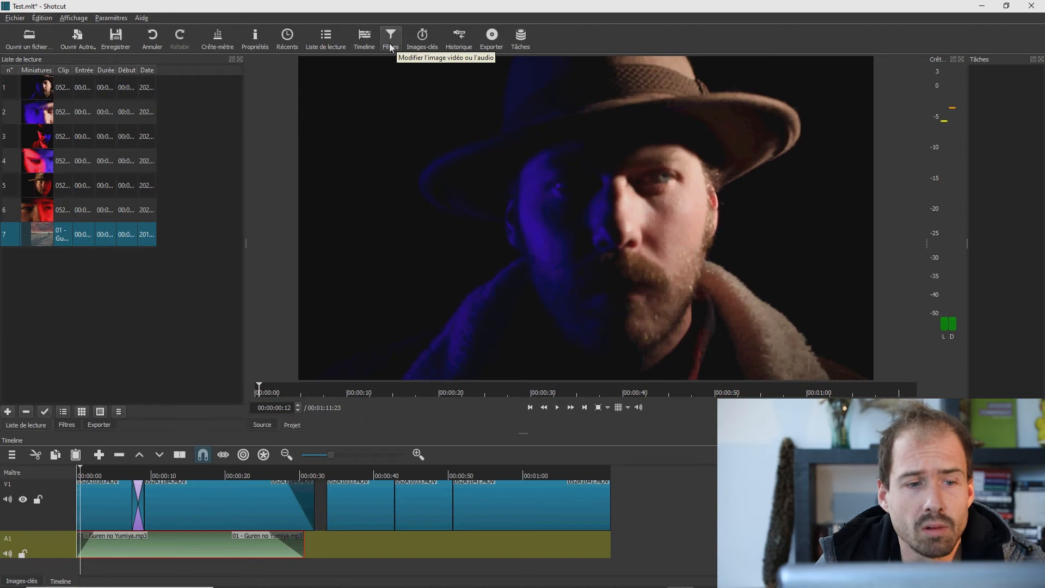
click(391, 43)
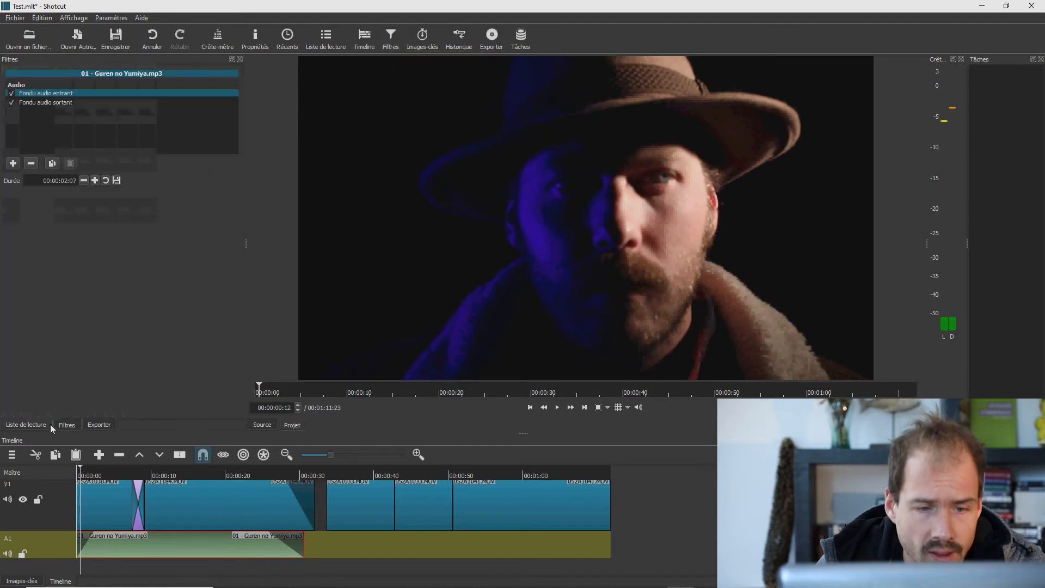
Step: Select the first 052A1033.MOV clip on V1 and place the playhead within it at about 00:00:38:03
mouse_move(360, 476)
mouse_down()
mouse_move(385, 479)
mouse_move(373, 475)
mouse_up()
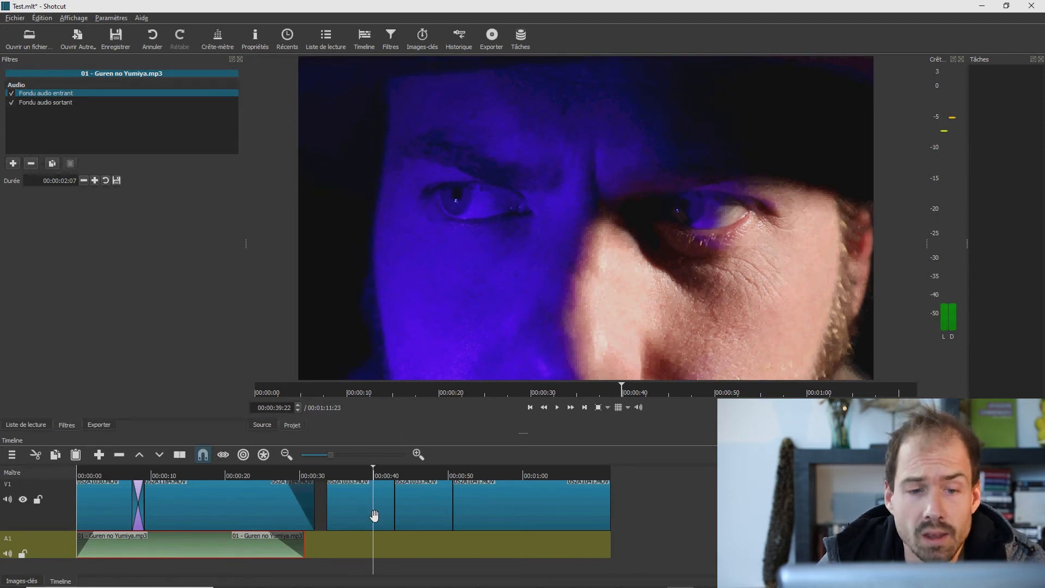
click(359, 499)
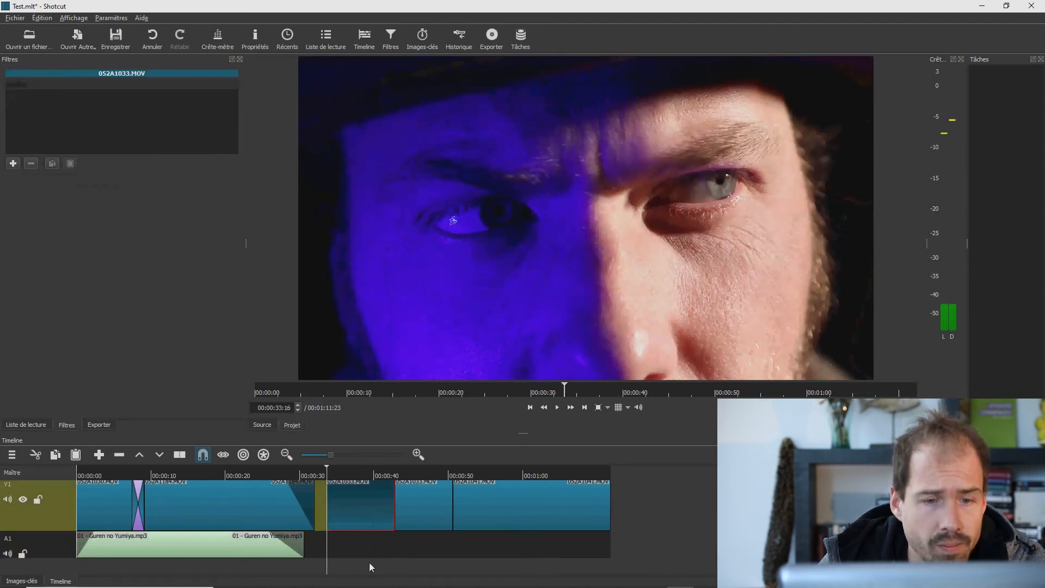
drag(355, 475, 360, 472)
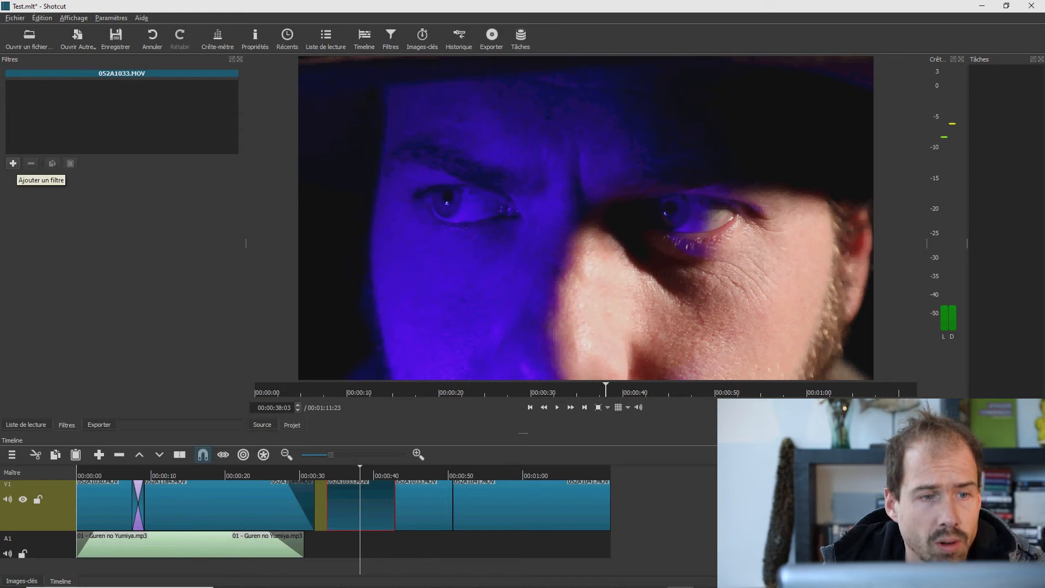
Step: Browse the available video filters and add Taille et Position to the selected 052A1033.MOV clip
click(13, 165)
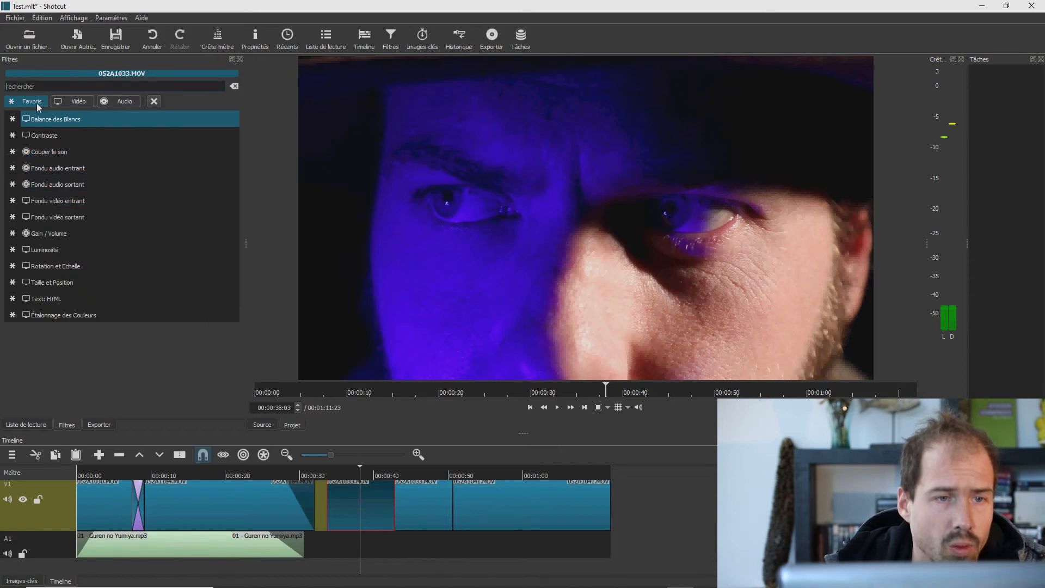
click(29, 107)
click(73, 106)
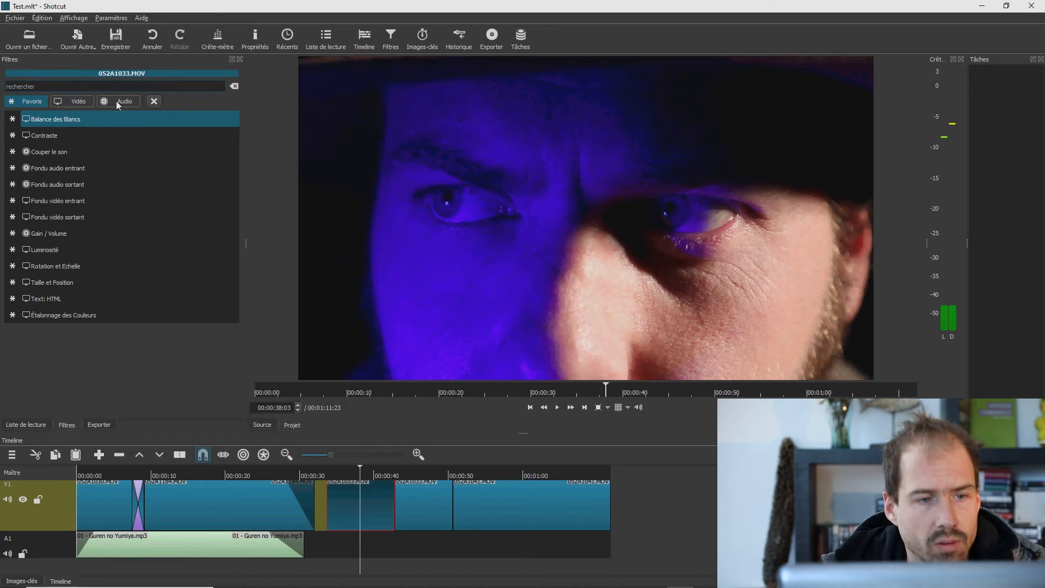
click(70, 102)
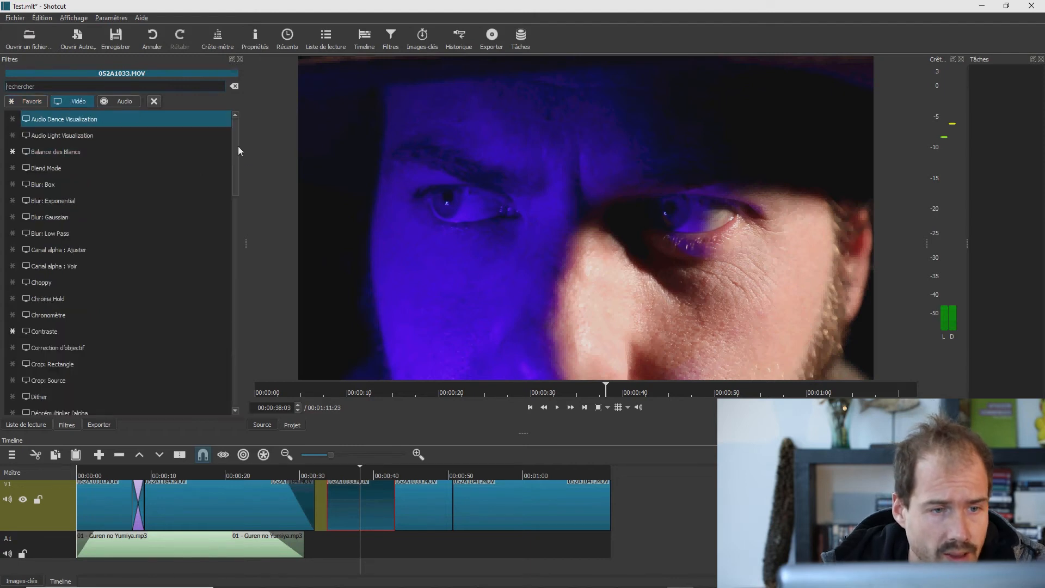
drag(234, 165, 227, 339)
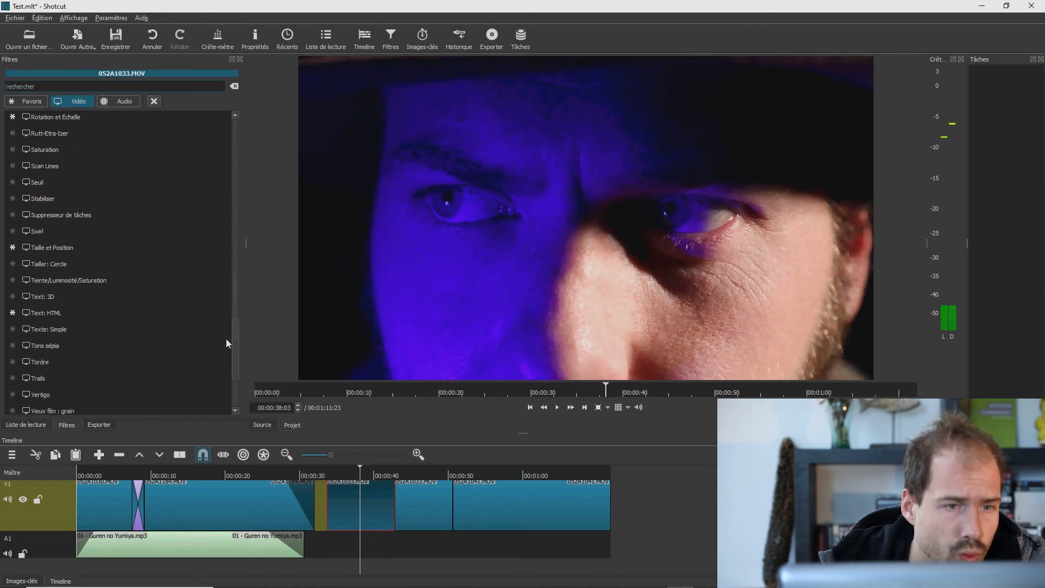
scroll(114, 289, down, 2)
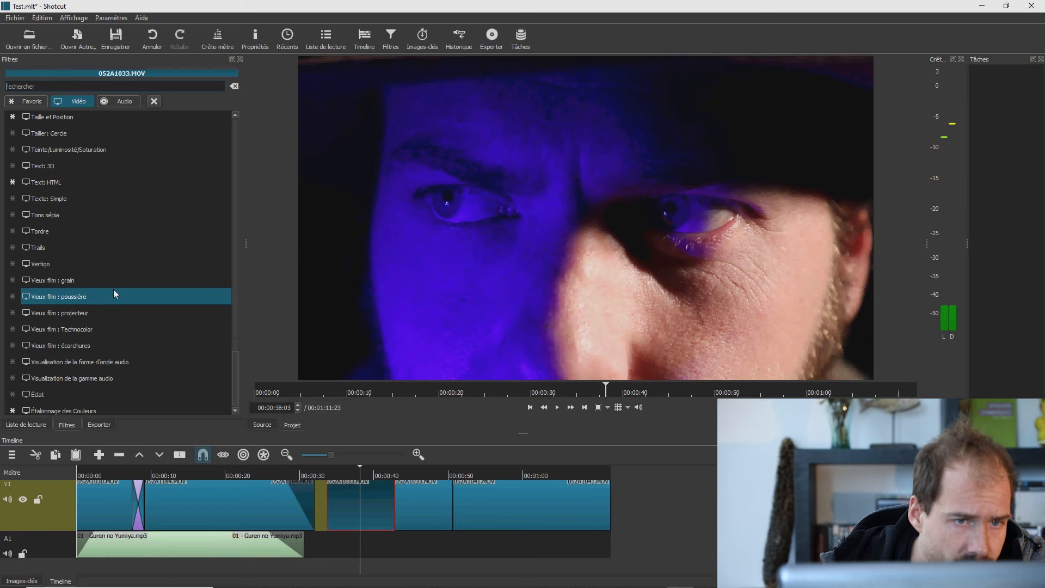
scroll(130, 218, up, 1)
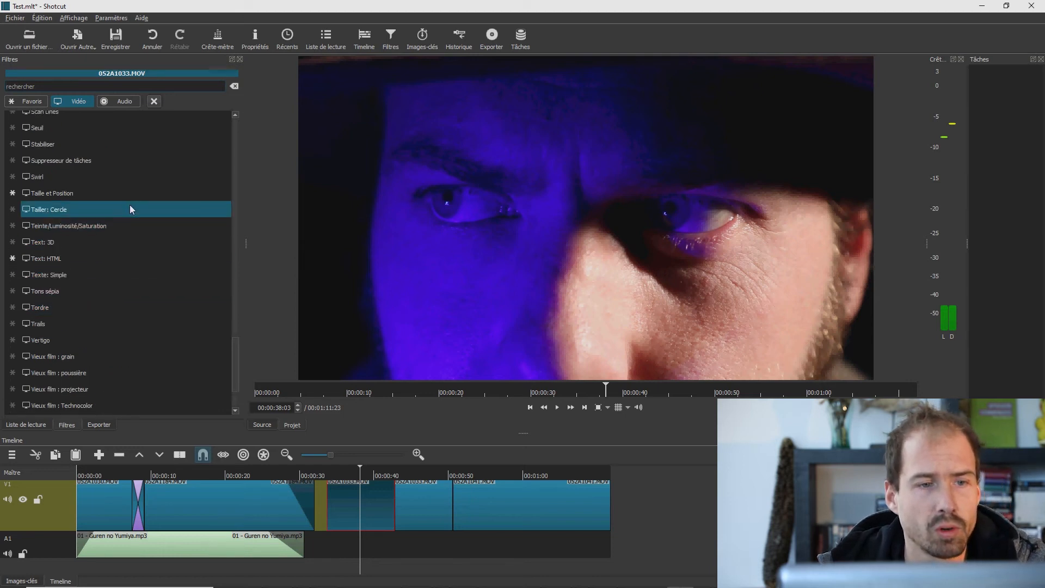
click(54, 194)
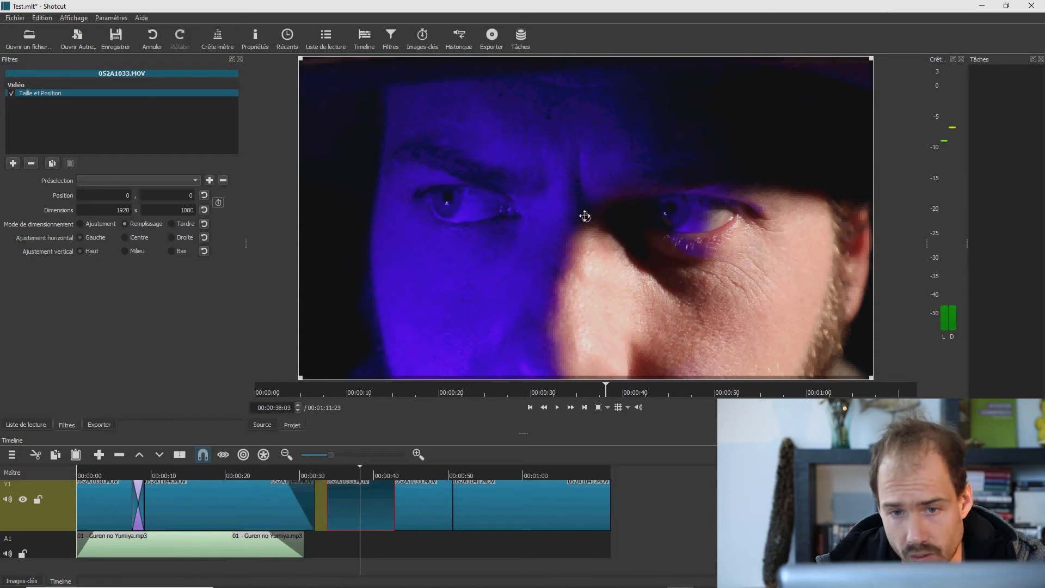
Step: Shrink the 052A1033.MOV picture to about 787 x 442 and place it at about 1132, 624 in the frame's lower-right corner
drag(590, 221, 630, 231)
drag(381, 103, 689, 296)
drag(815, 341, 755, 310)
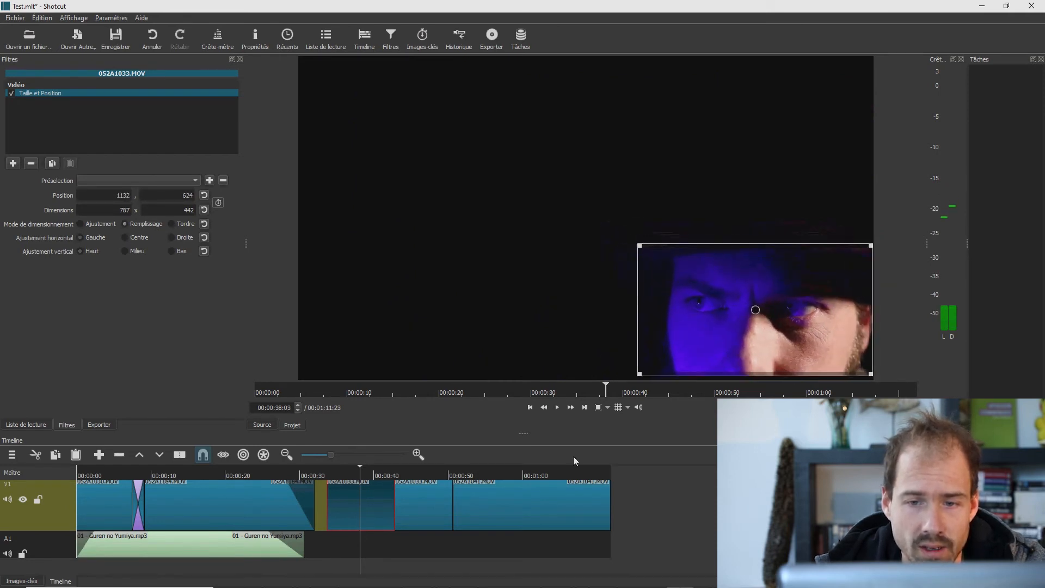
Step: Move the resized 052A1033.MOV clip to V2 over the second 052A1033.MOV clip and shift its picture to about 1125, 637
scroll(388, 552, up, 2)
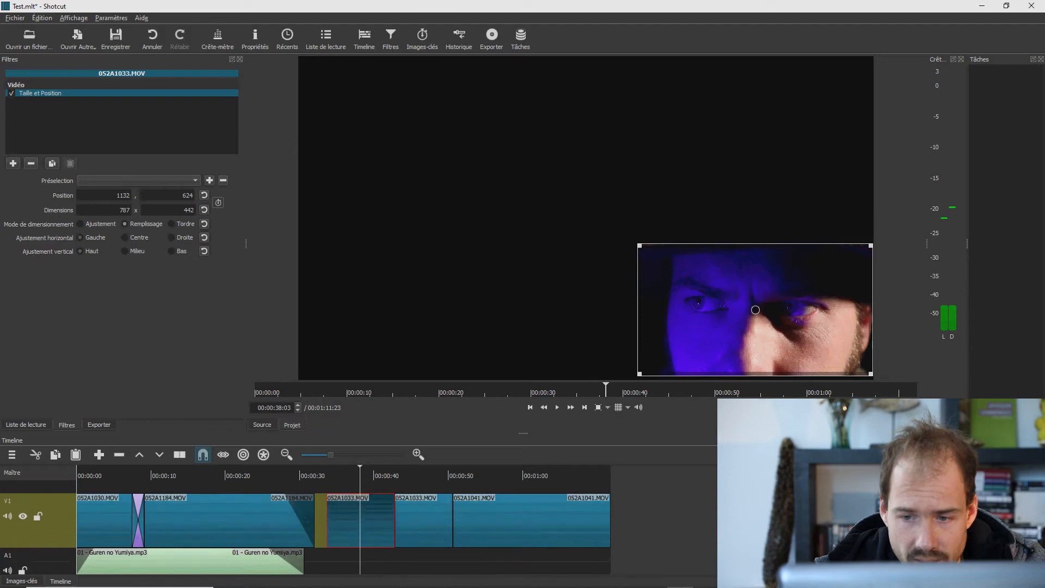
drag(366, 546, 436, 513)
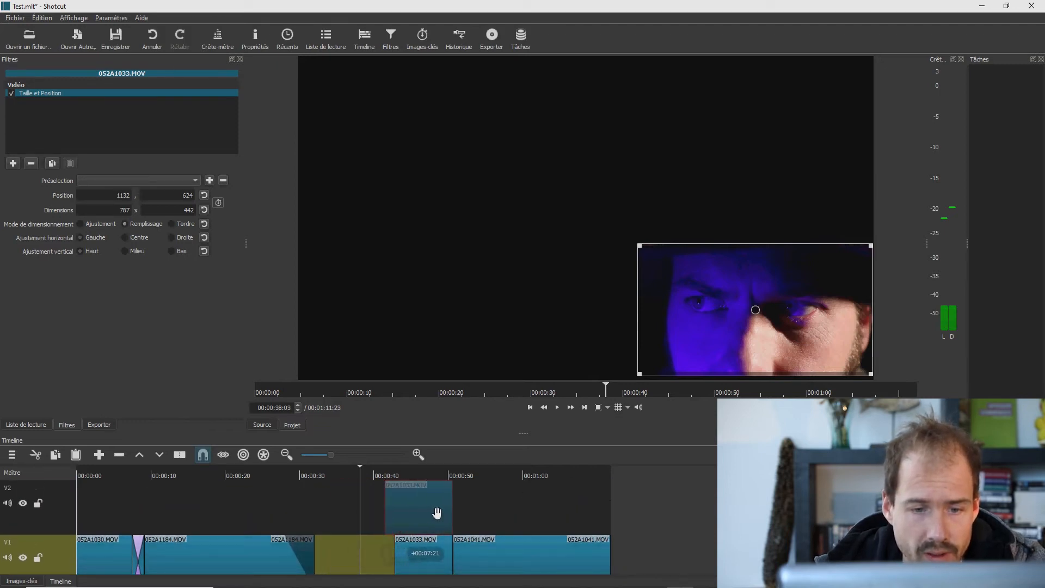
drag(412, 477, 427, 472)
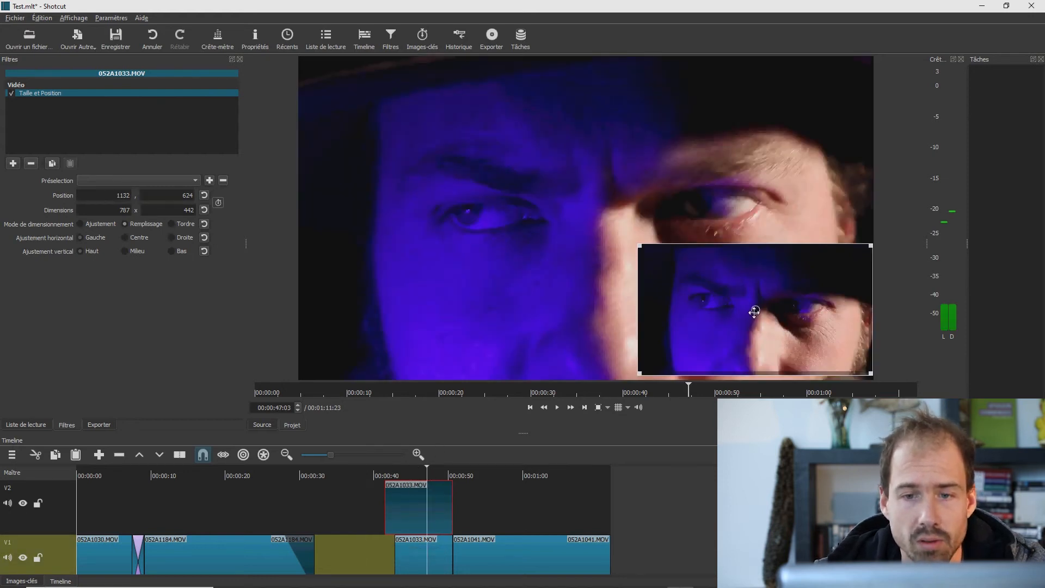
mouse_move(753, 310)
mouse_down()
mouse_move(738, 314)
mouse_move(765, 316)
mouse_move(748, 315)
mouse_up()
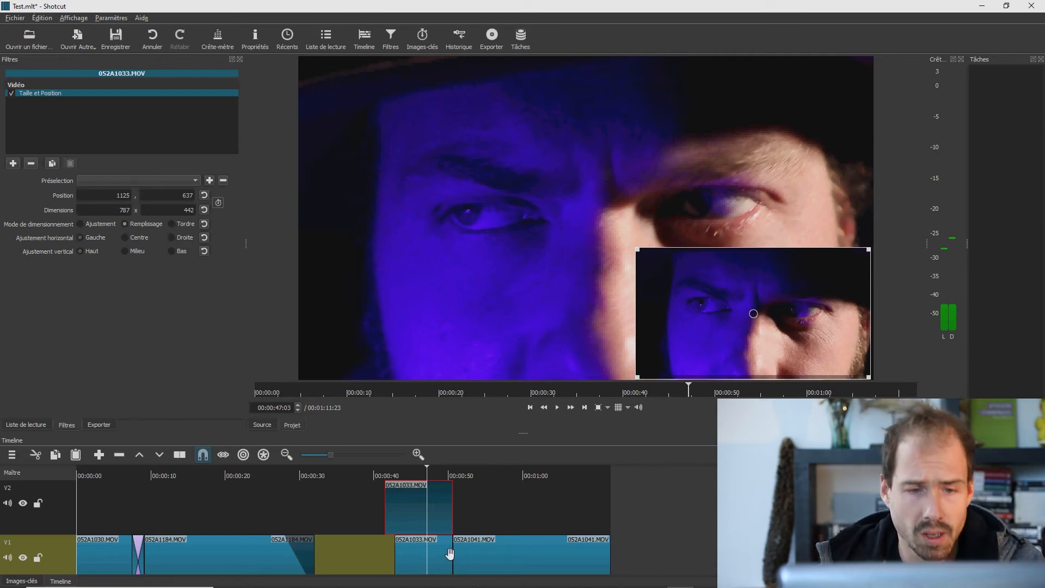
Step: Return the playhead to 00:00:00:00 and add a Texte: Simple filter to the 052A1030.MOV clip on V1
drag(420, 476, 97, 474)
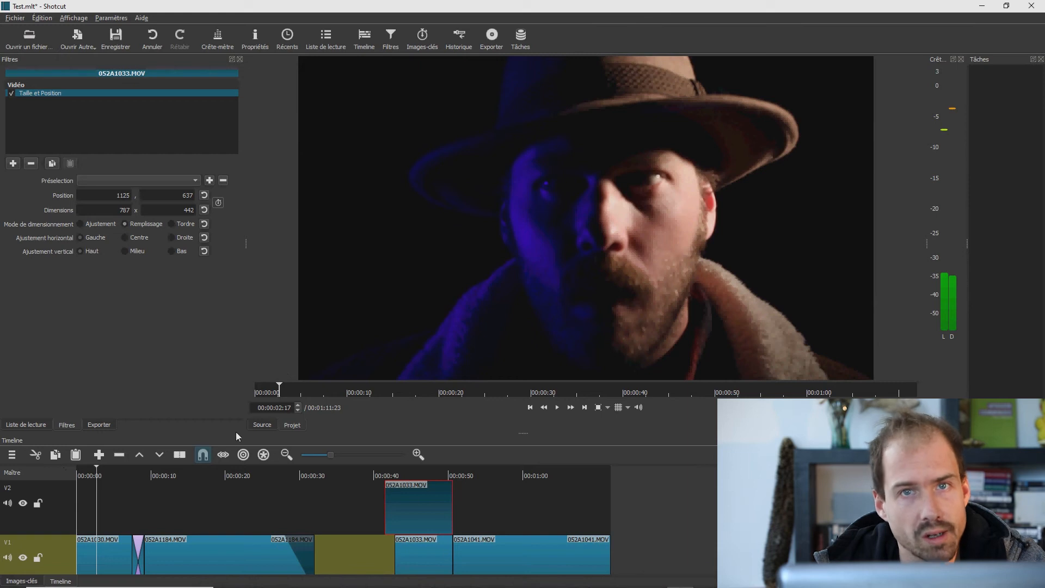
drag(90, 471, 77, 475)
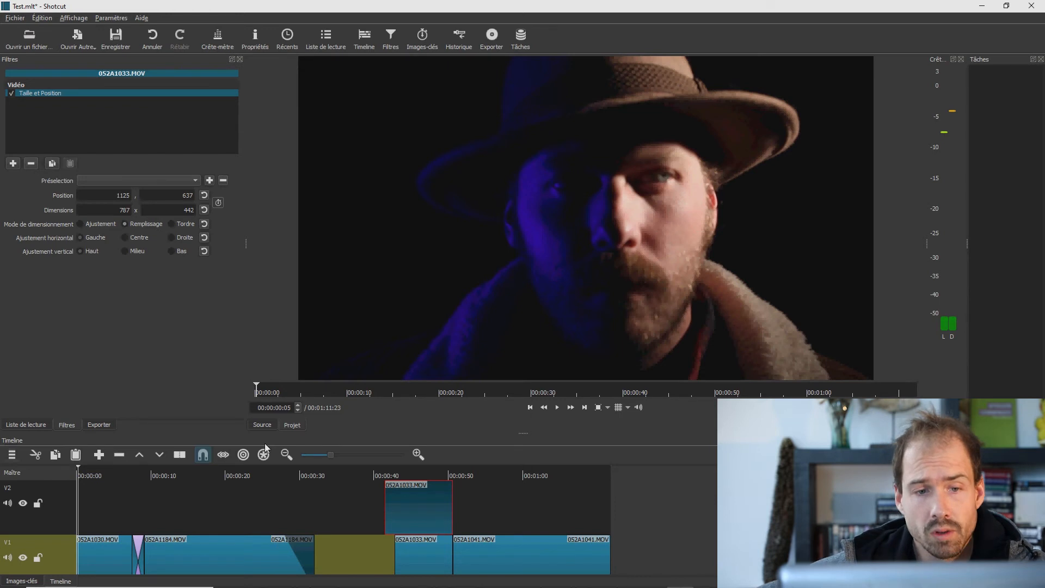
click(102, 554)
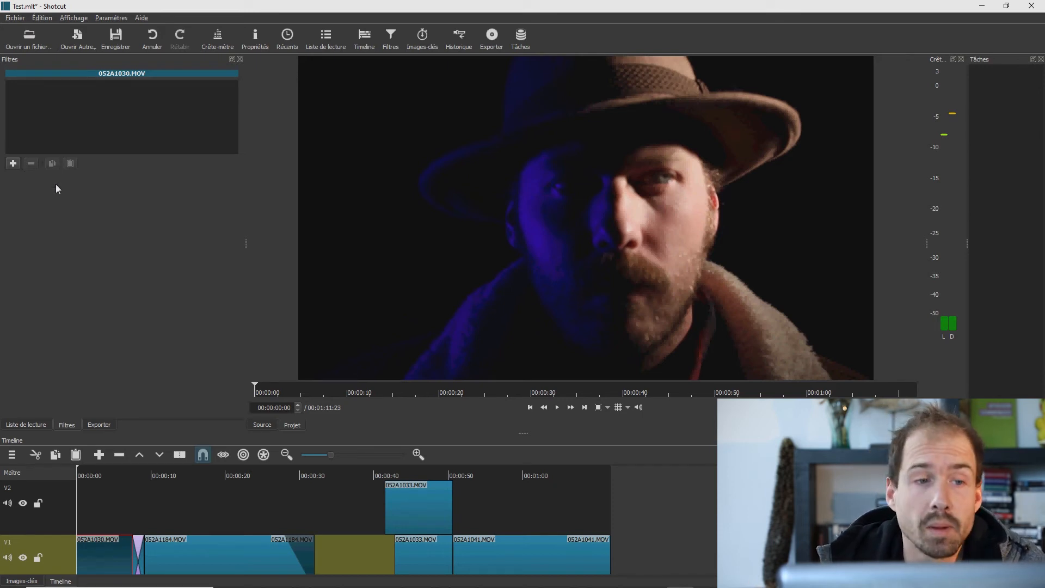
click(12, 163)
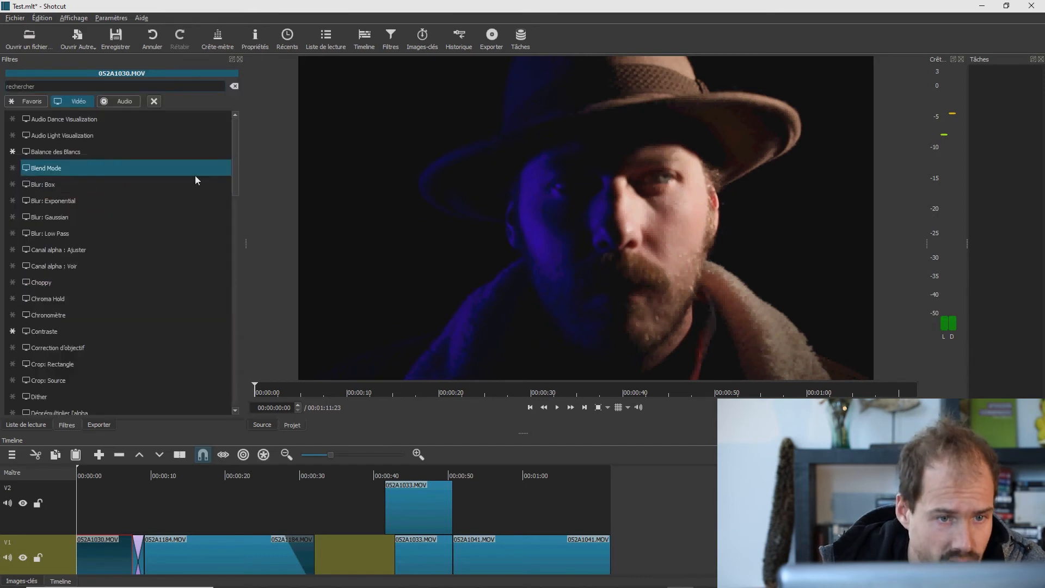
drag(233, 145, 234, 380)
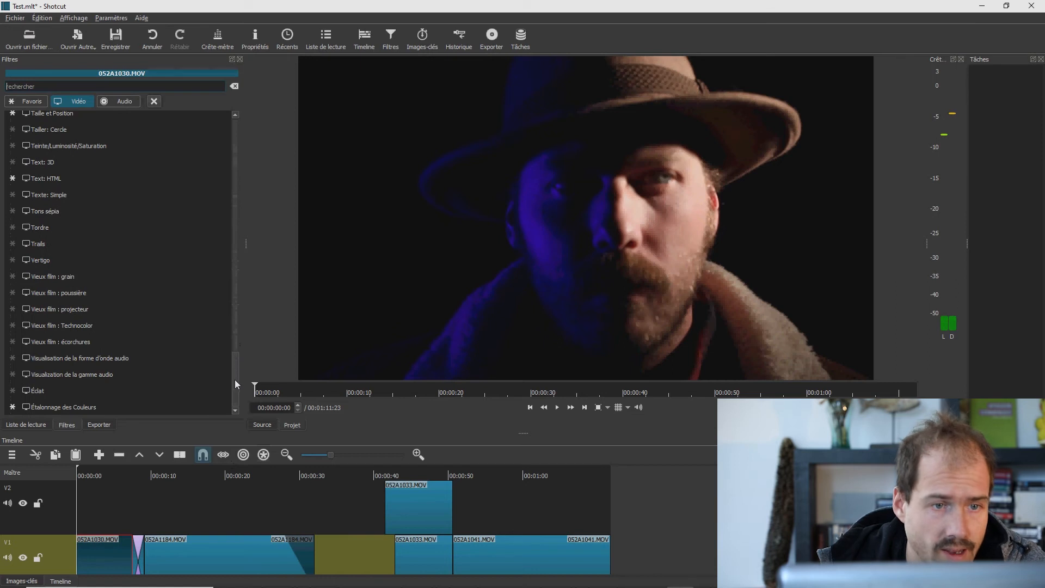
click(87, 203)
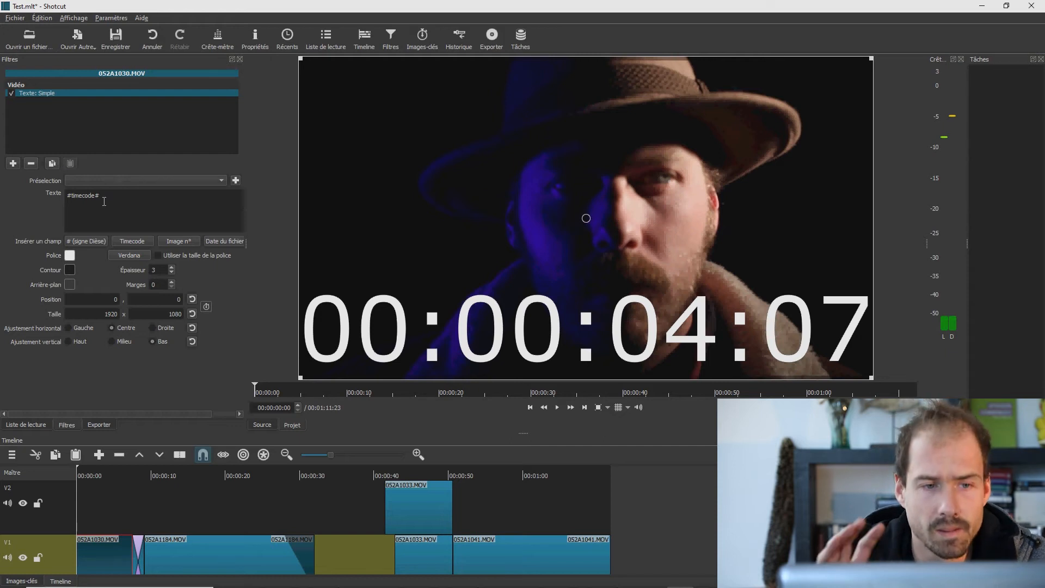
Step: Replace the timecode field in the text filter with the text Test
drag(110, 194, 15, 197)
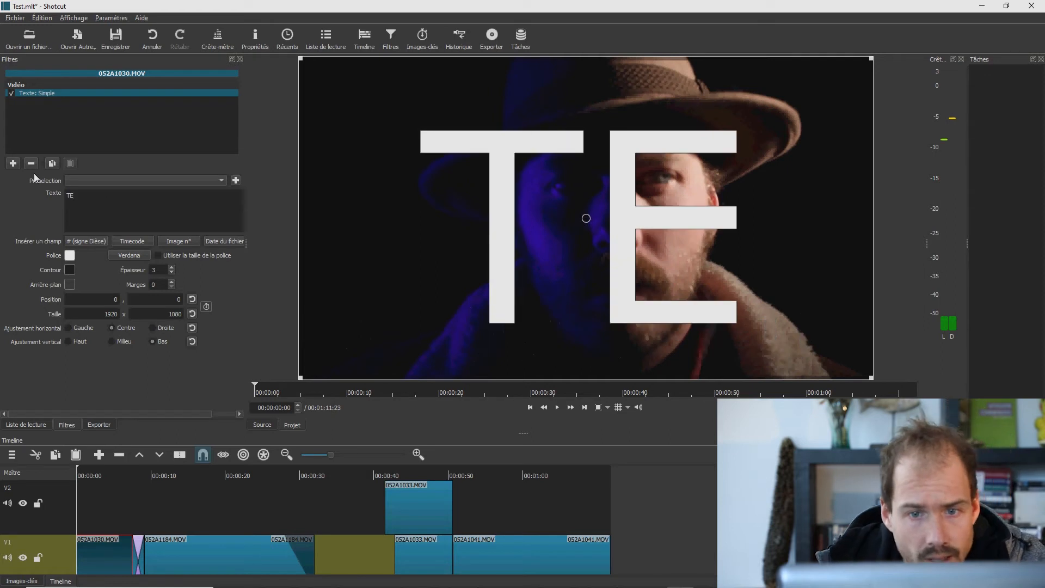
key(BackSpace)
text(est)
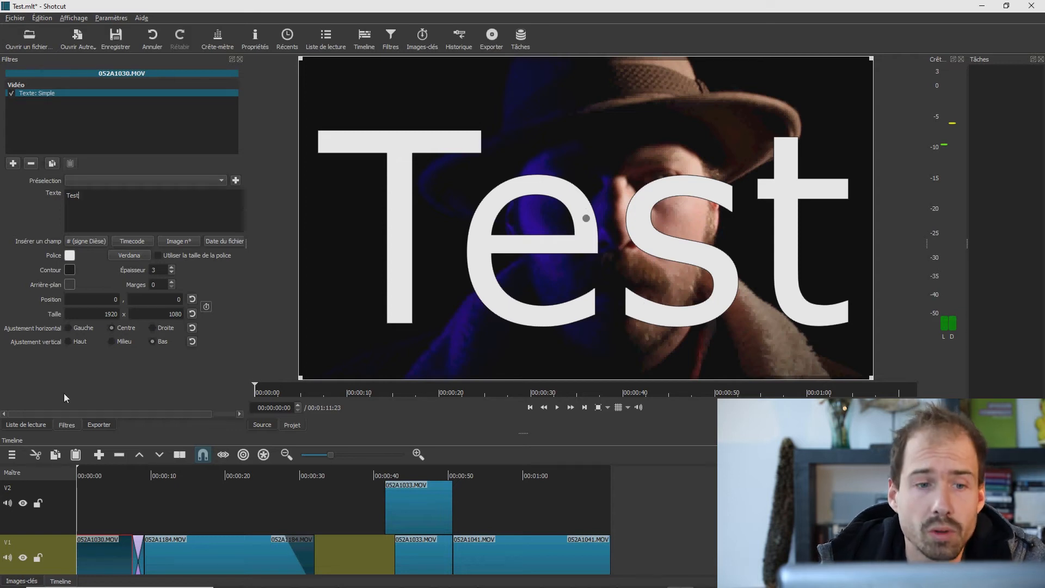
Step: Set the font of the Test text to Times New Roman
click(126, 256)
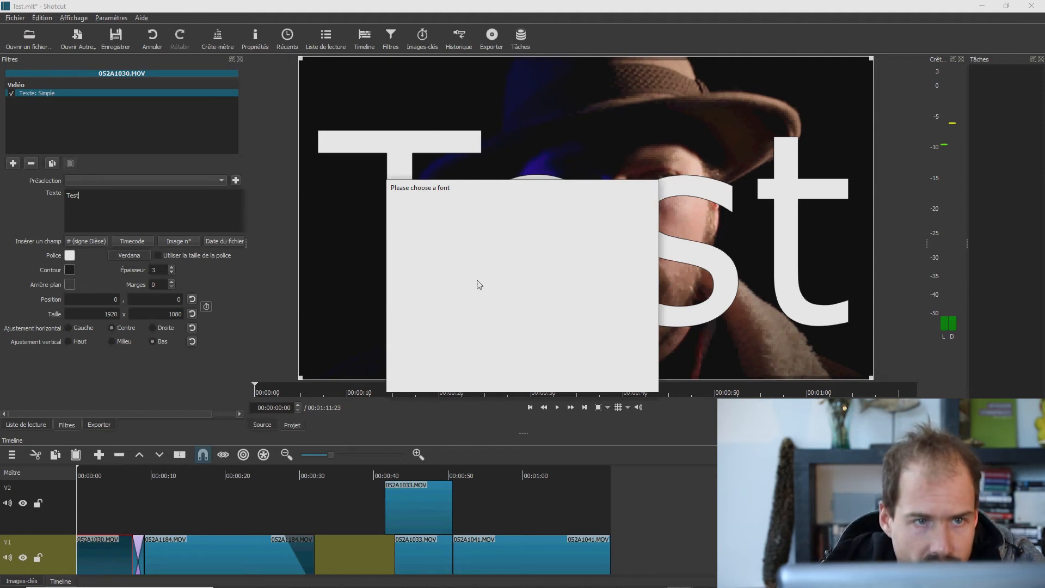
drag(549, 196, 555, 136)
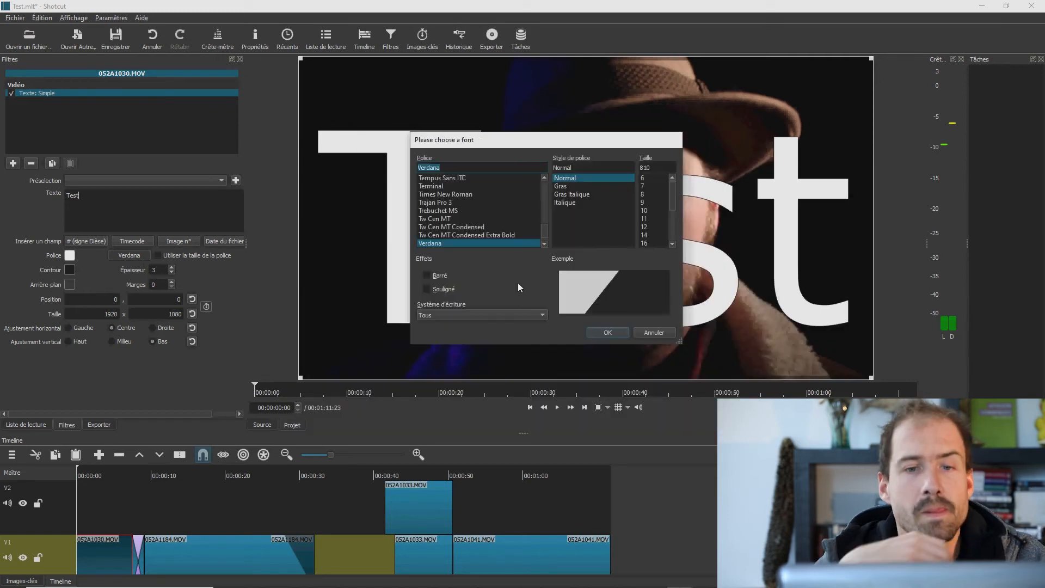
click(469, 194)
click(615, 333)
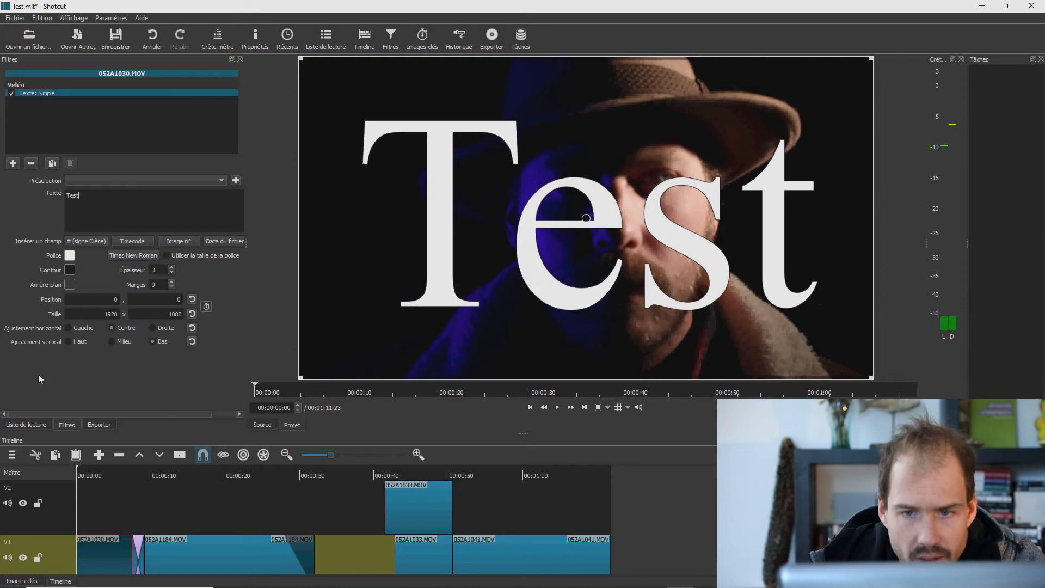
Step: Set the text's outline thickness to 0 and look at the outline and font colour choices without changing them
click(171, 273)
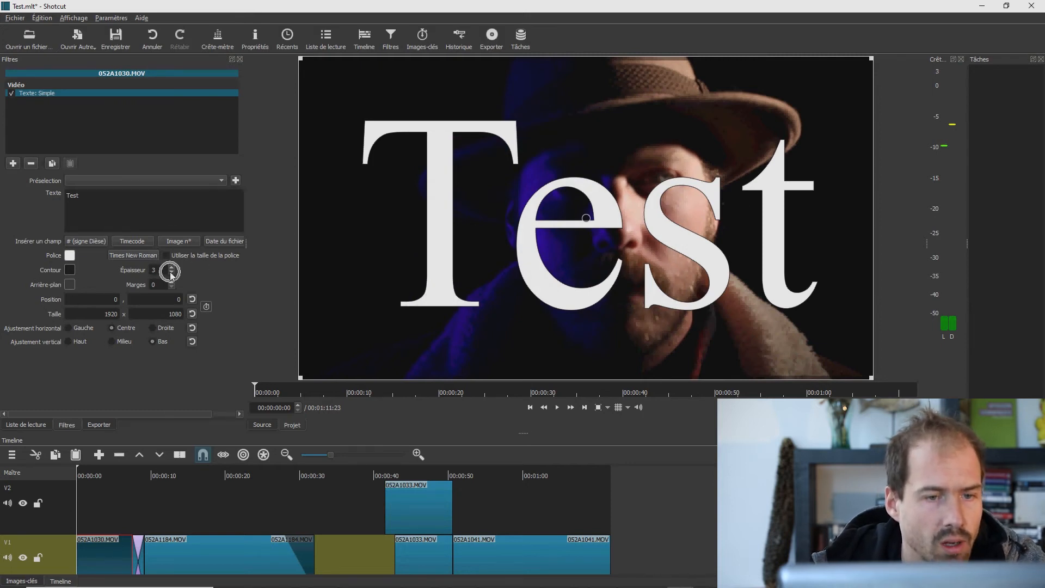
click(171, 273)
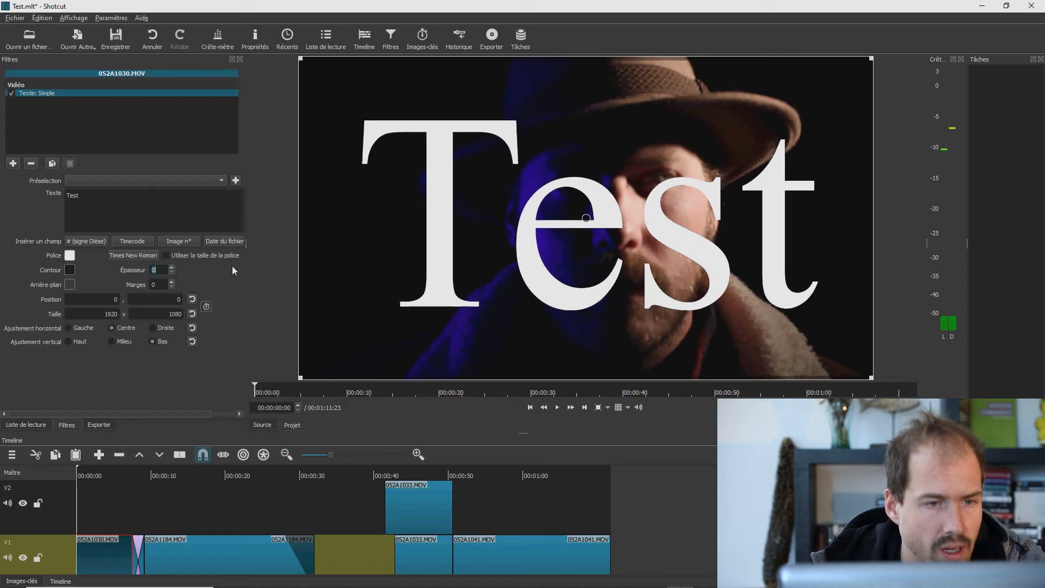
click(69, 270)
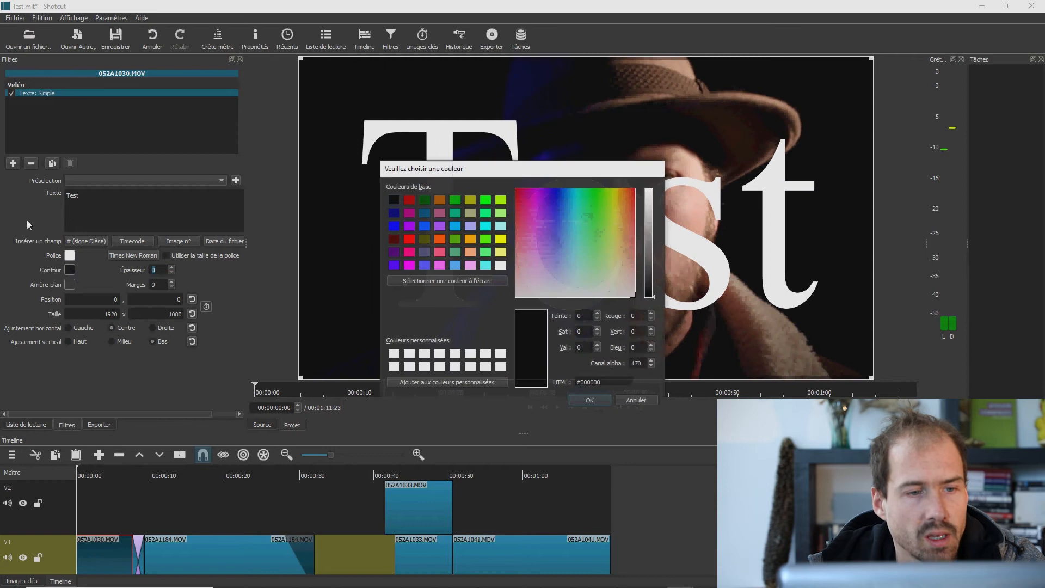
click(631, 400)
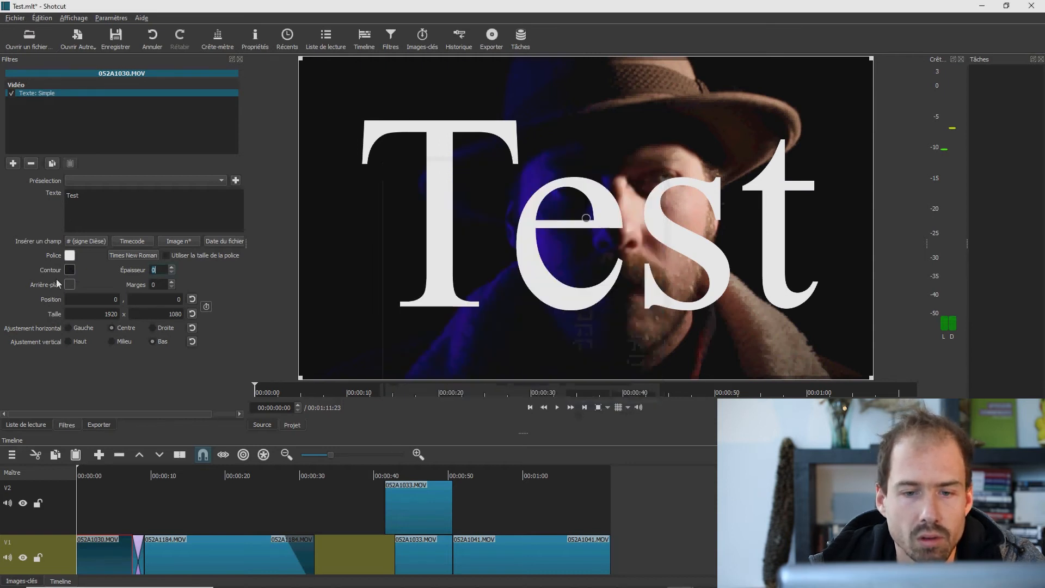
click(70, 256)
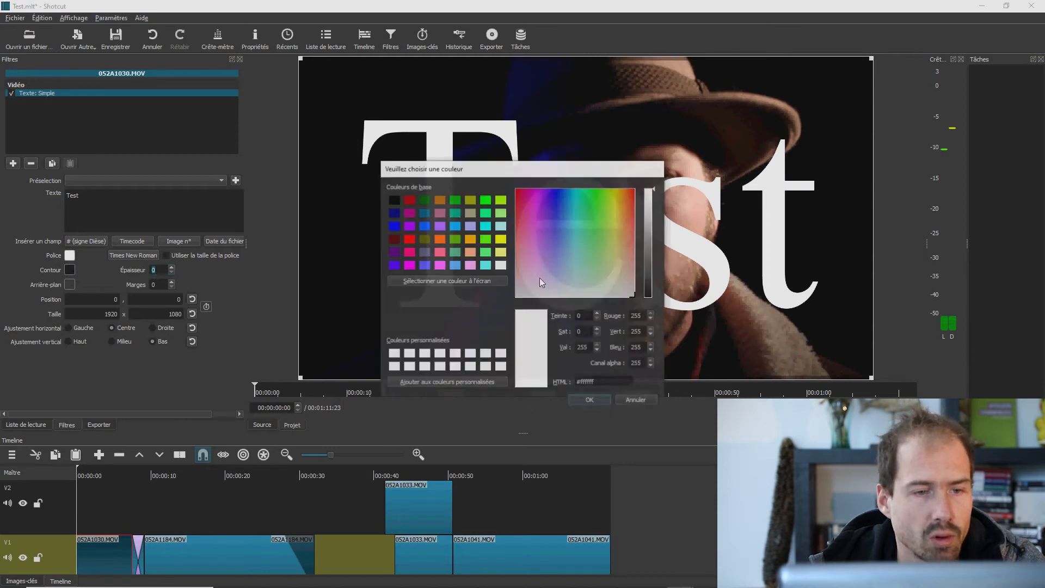
click(630, 399)
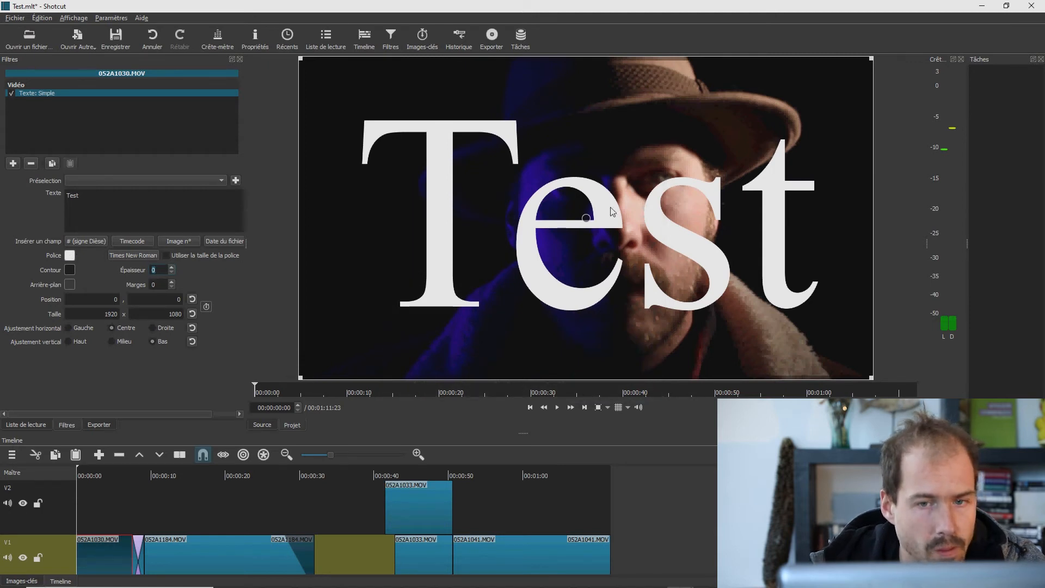
Step: Move the Test text slightly and shrink its frame to about 1767 x 920 at position 178, 167
mouse_move(584, 217)
mouse_down()
mouse_move(648, 250)
mouse_move(560, 195)
mouse_move(619, 224)
mouse_move(580, 214)
mouse_move(594, 220)
mouse_up()
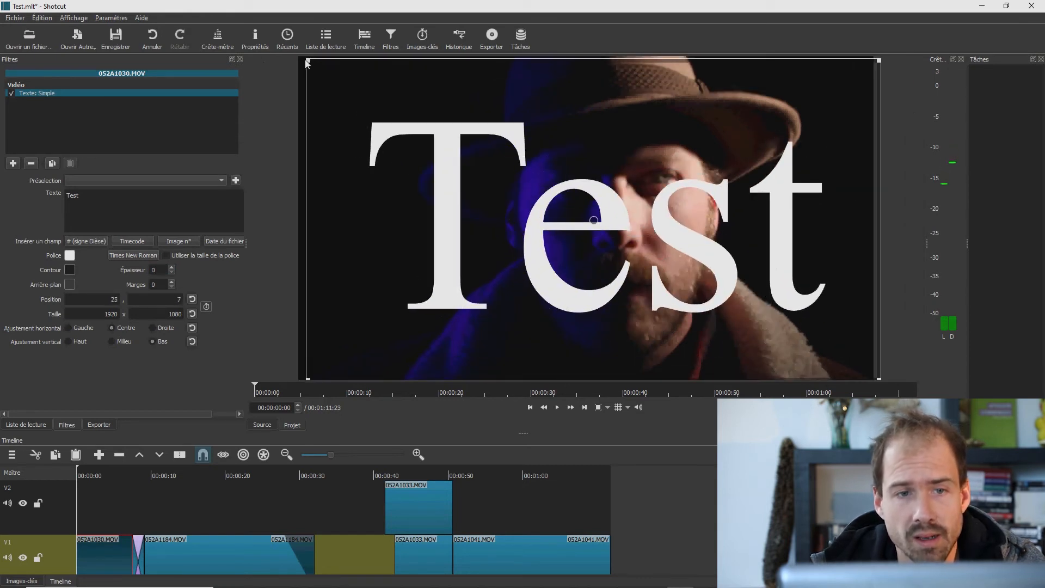
drag(309, 61, 365, 111)
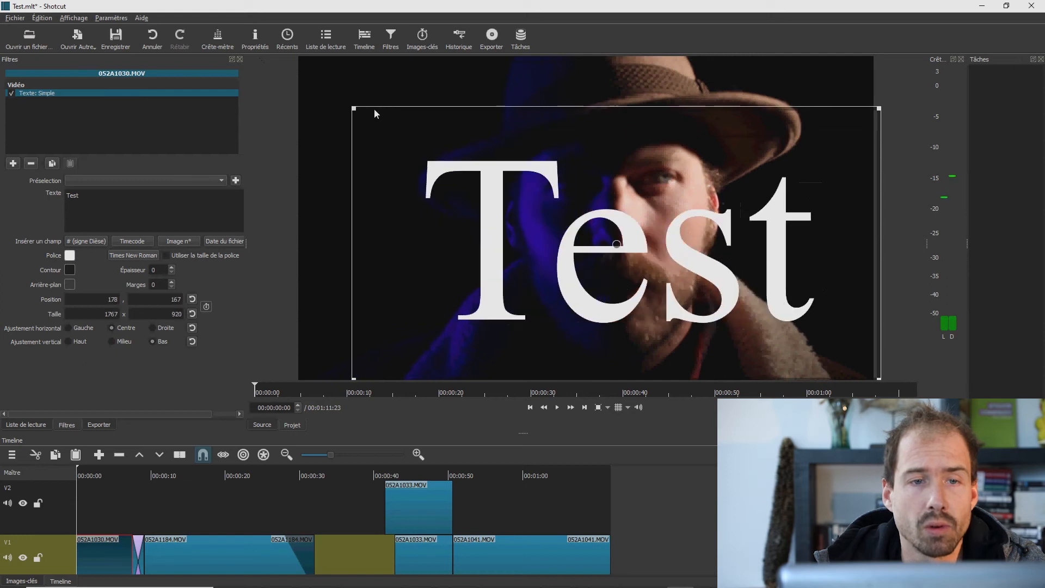
Step: Undo the last changes and reset the Test text's position to 0, 0
key(ctrl+z)
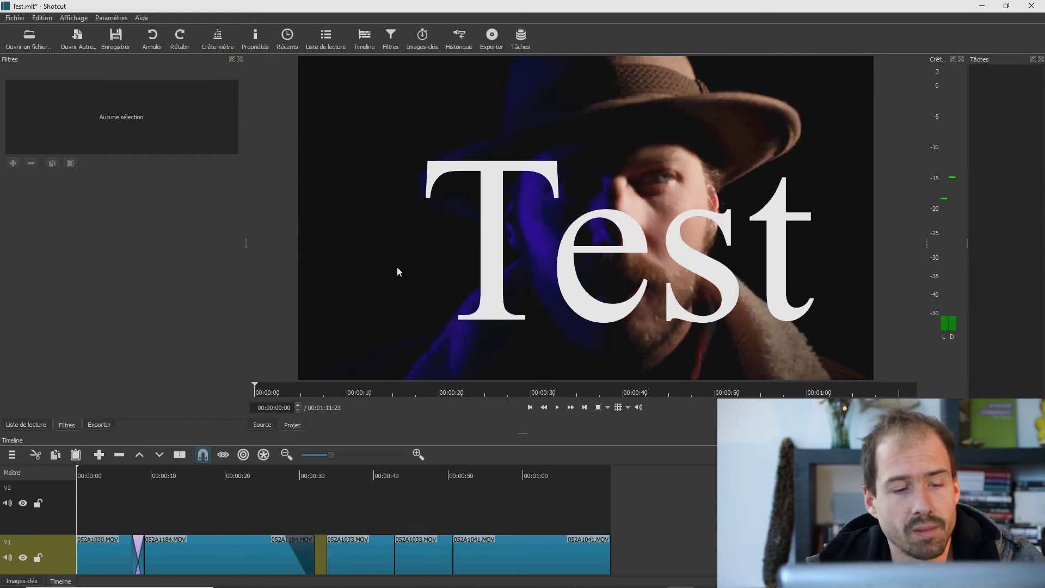
key(ctrl+z)
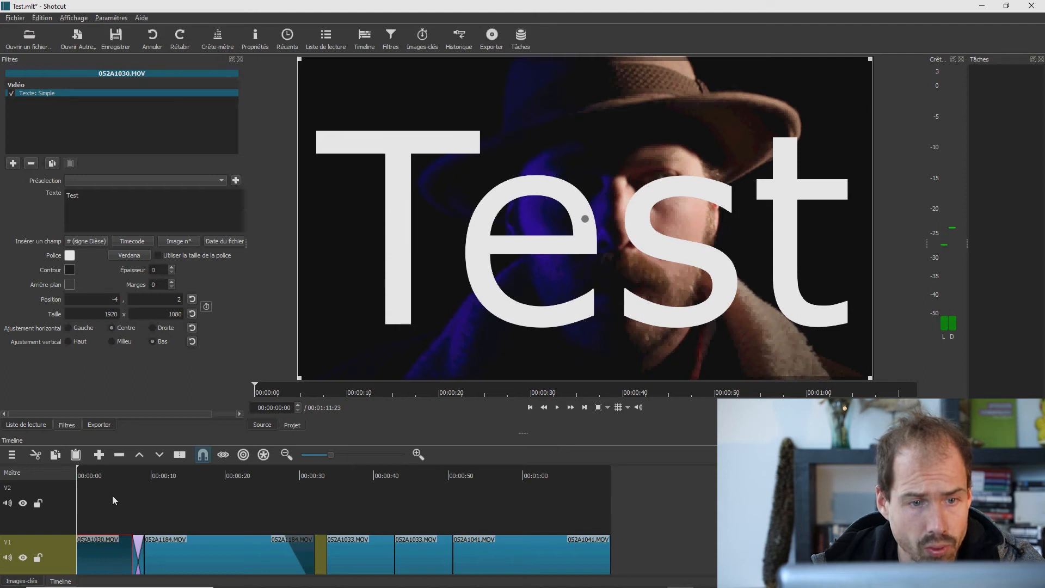
click(190, 299)
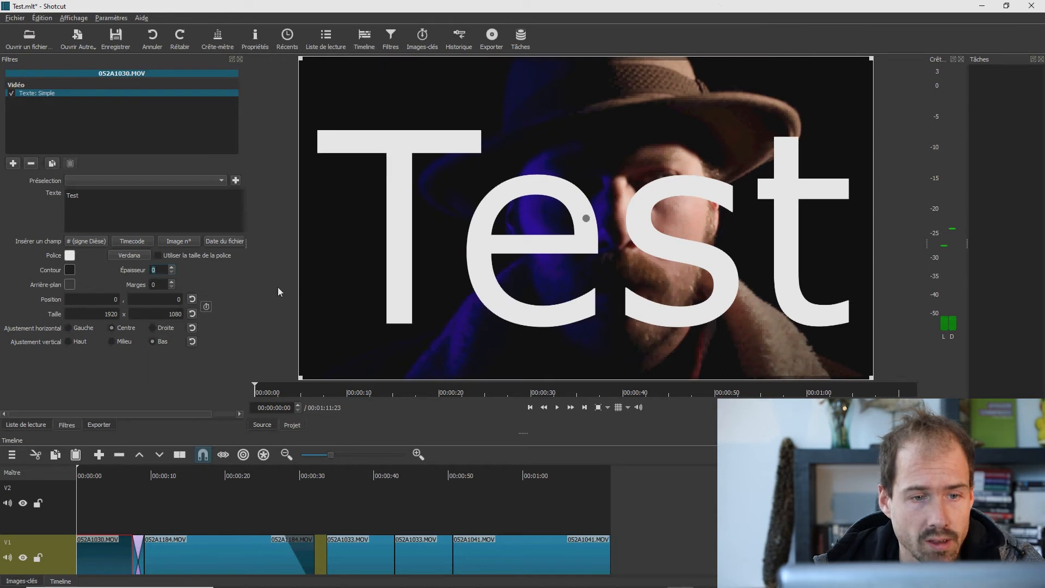
Step: Enable position and size keyframes for the Test text at 00:00:00:00, scrub through the clip, and return to its start
click(207, 306)
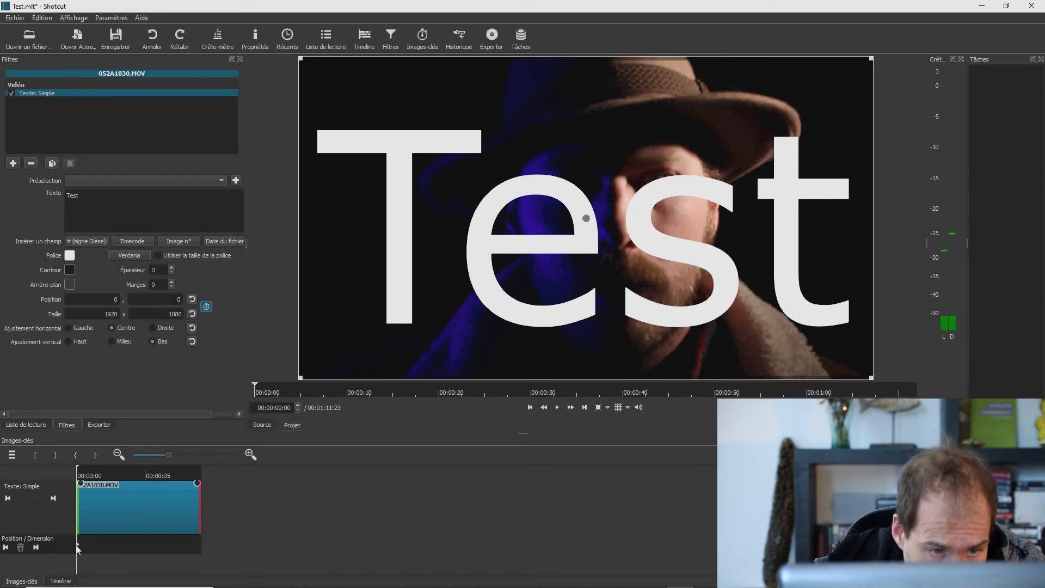
click(133, 474)
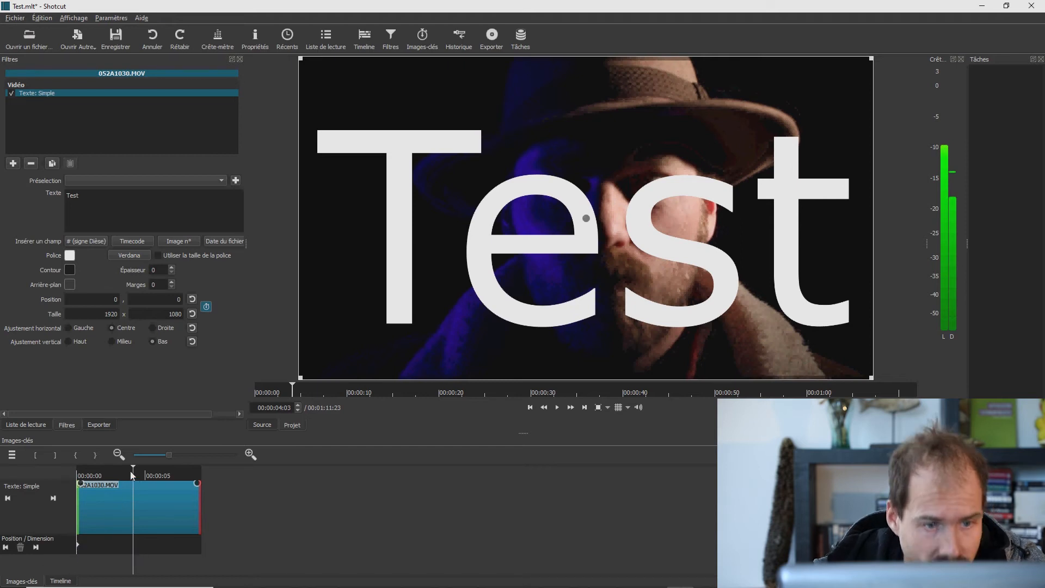
click(93, 474)
drag(67, 479, 53, 470)
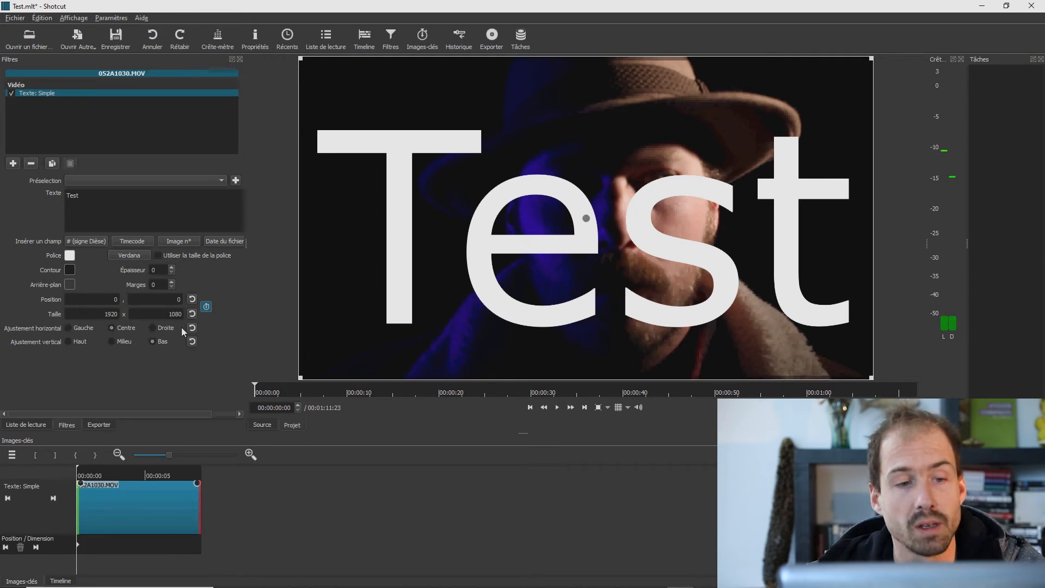
drag(86, 475, 105, 473)
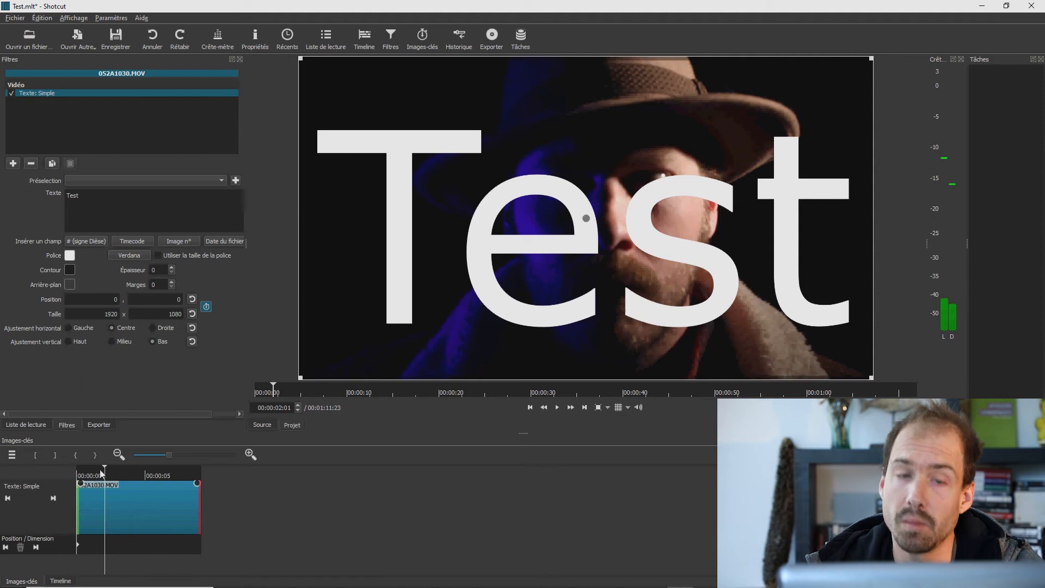
drag(105, 474, 63, 482)
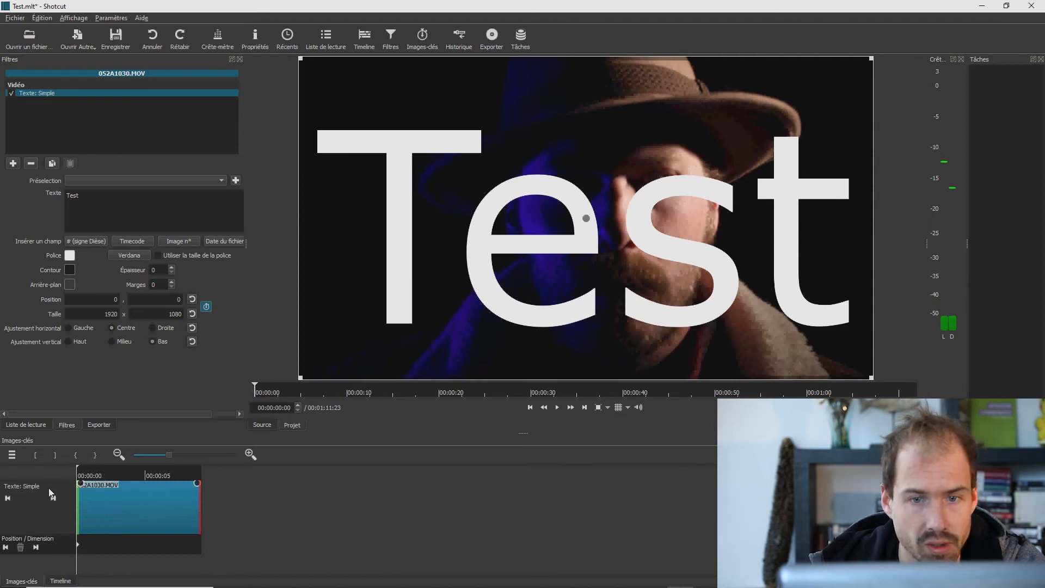
Step: Add a second position keyframe at 00:00:02:09 by moving the Test text to about 54, -11, and select that keyframe
drag(82, 474, 109, 469)
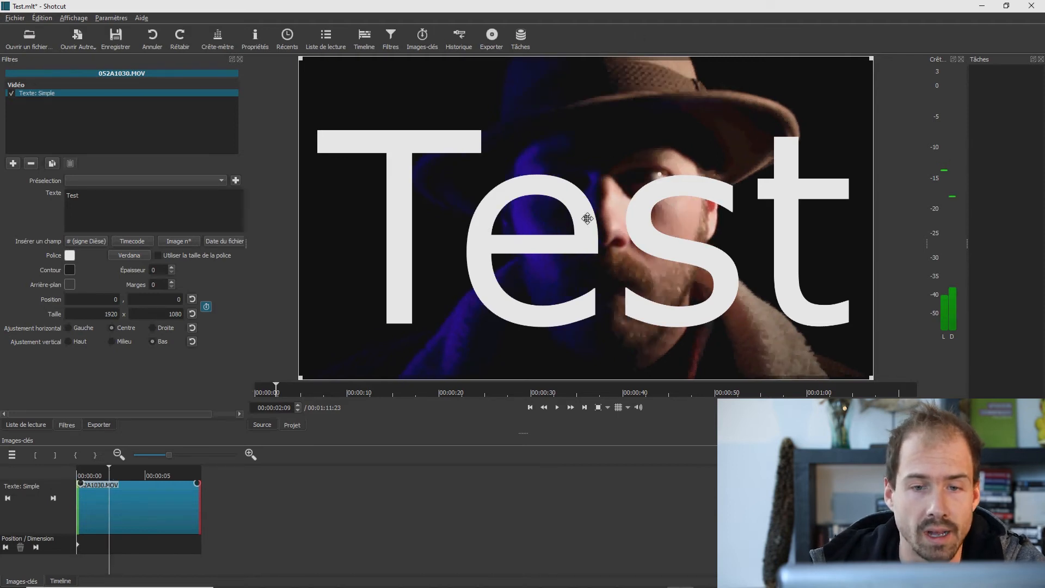
drag(588, 218, 603, 214)
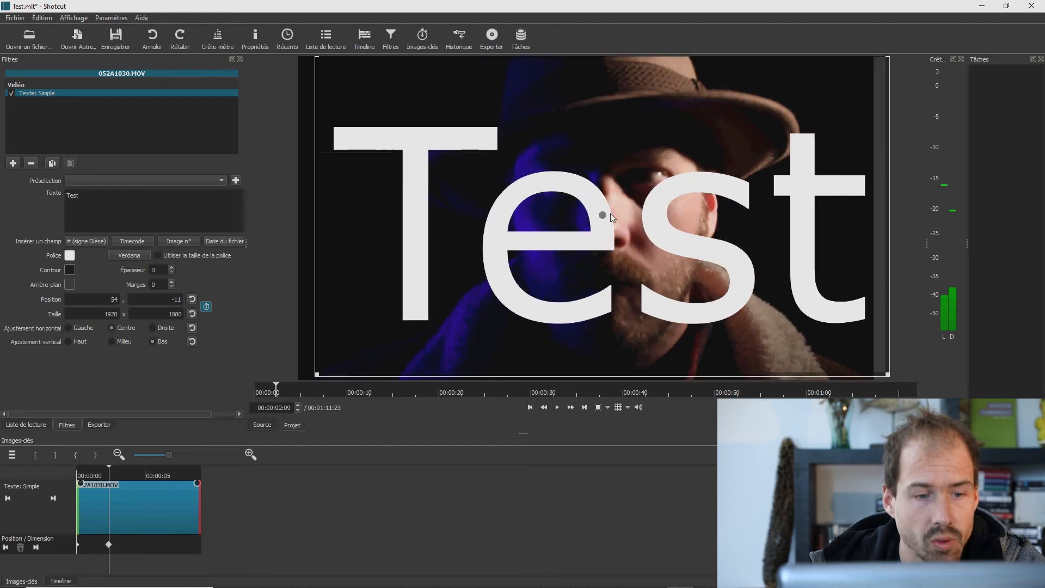
click(109, 545)
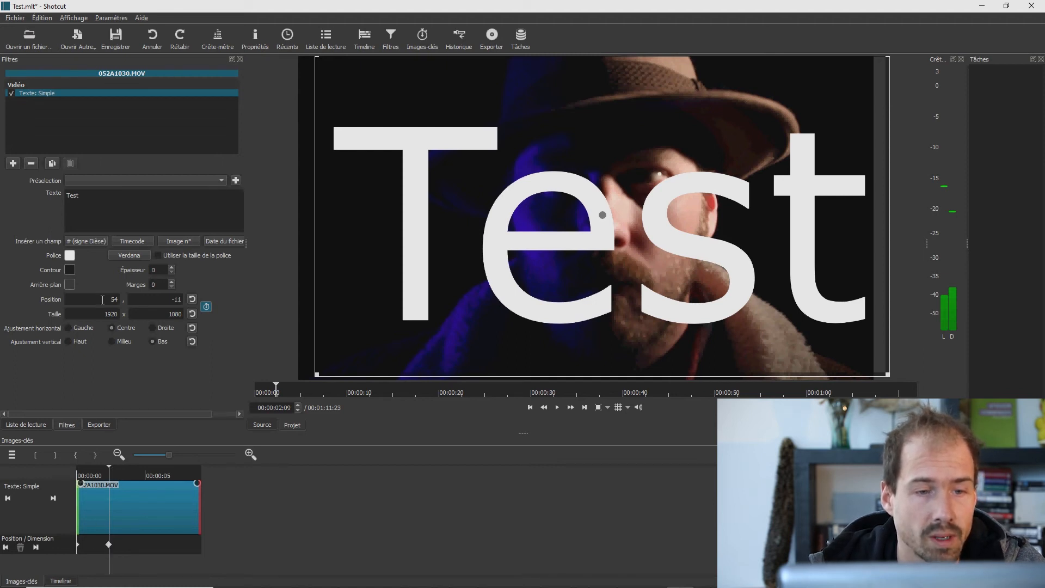
Step: Reset the Test text's position to 0, 0 at 00:00:02:09, and move it off-frame to about -1916, 0 at 00:00:00:00
click(192, 298)
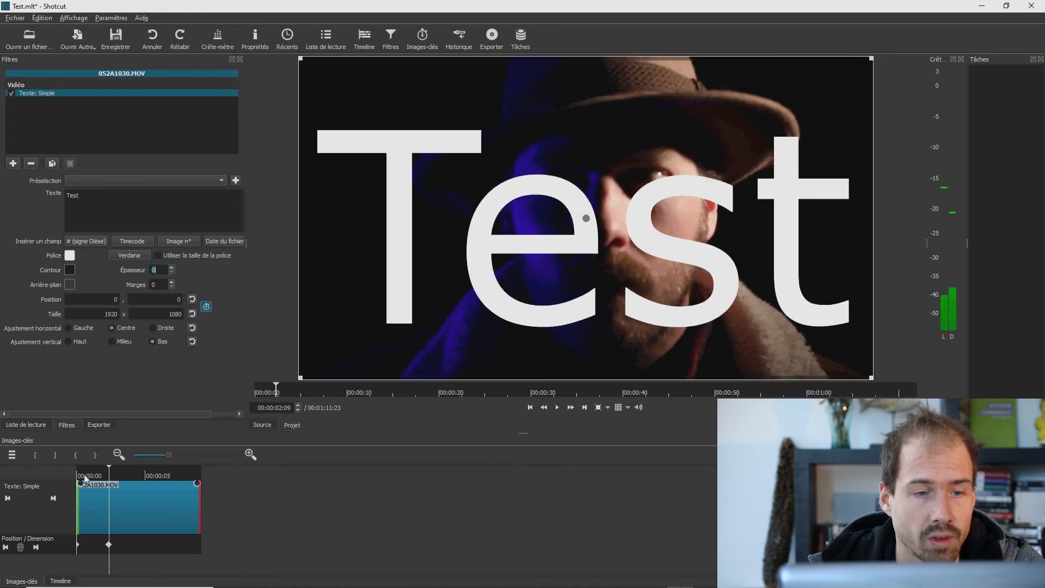
drag(107, 467, 57, 469)
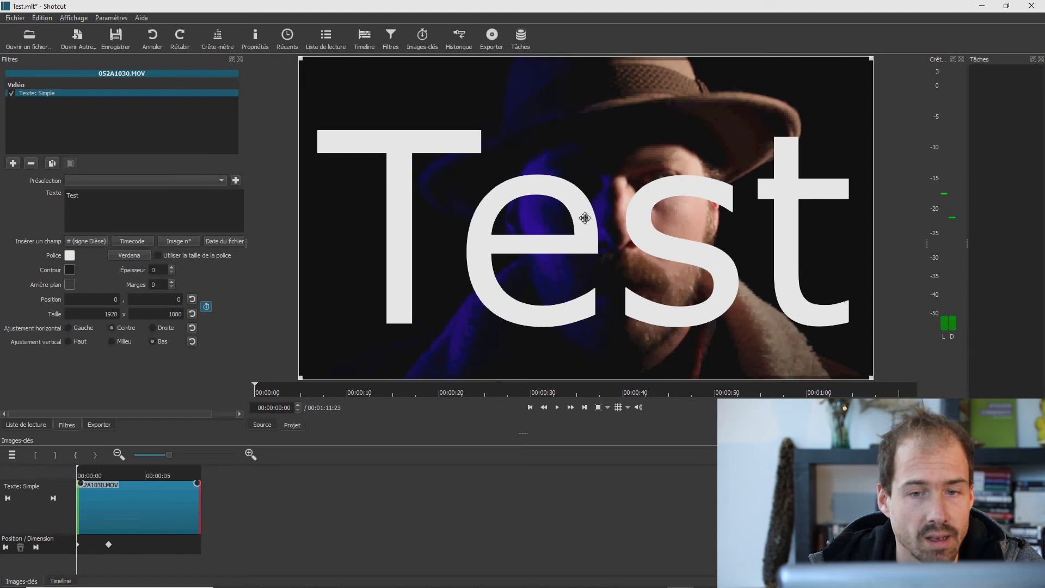
drag(585, 218, 7, 222)
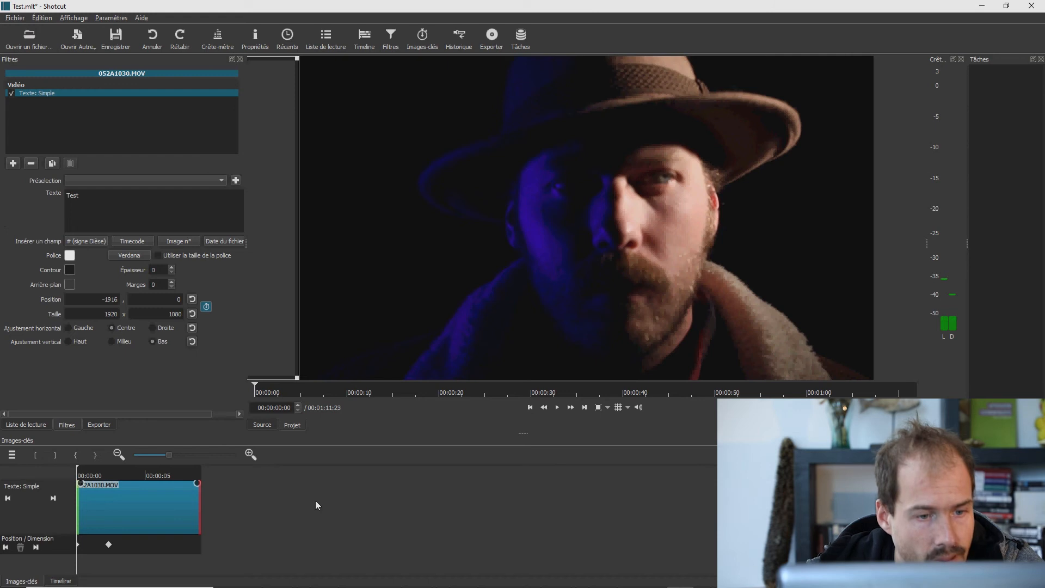
Step: Play the clip from its start to check the text's slide-in, stopping at 00:00:04:23
drag(89, 472, 50, 492)
key(space)
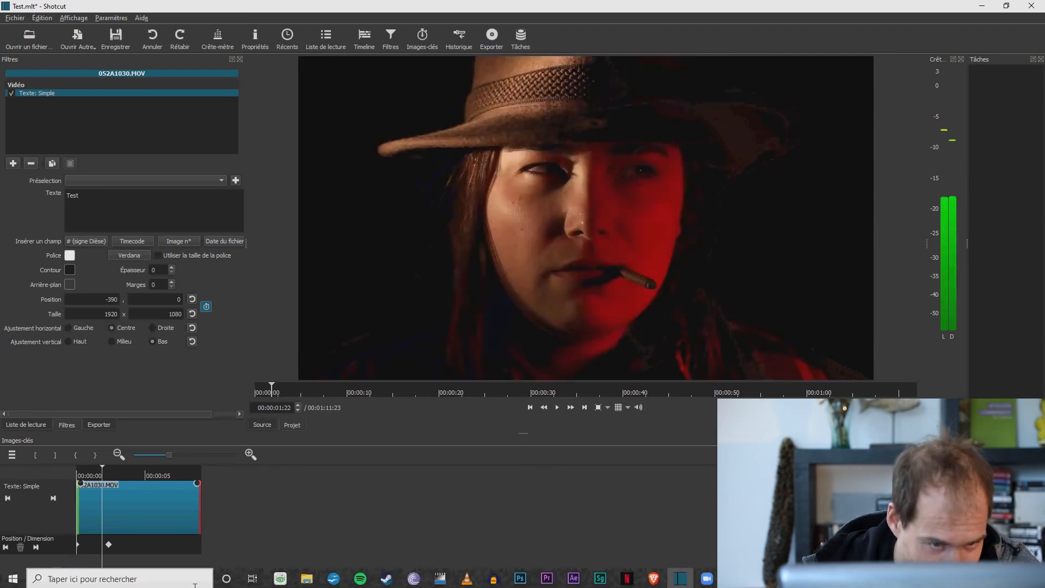
key(space)
key(Home)
key(space)
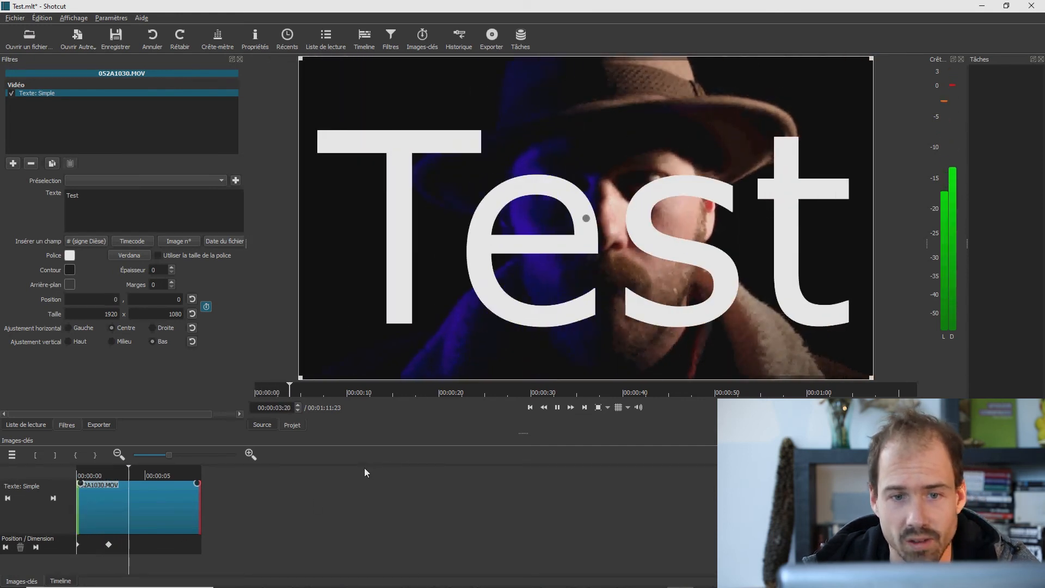
key(space)
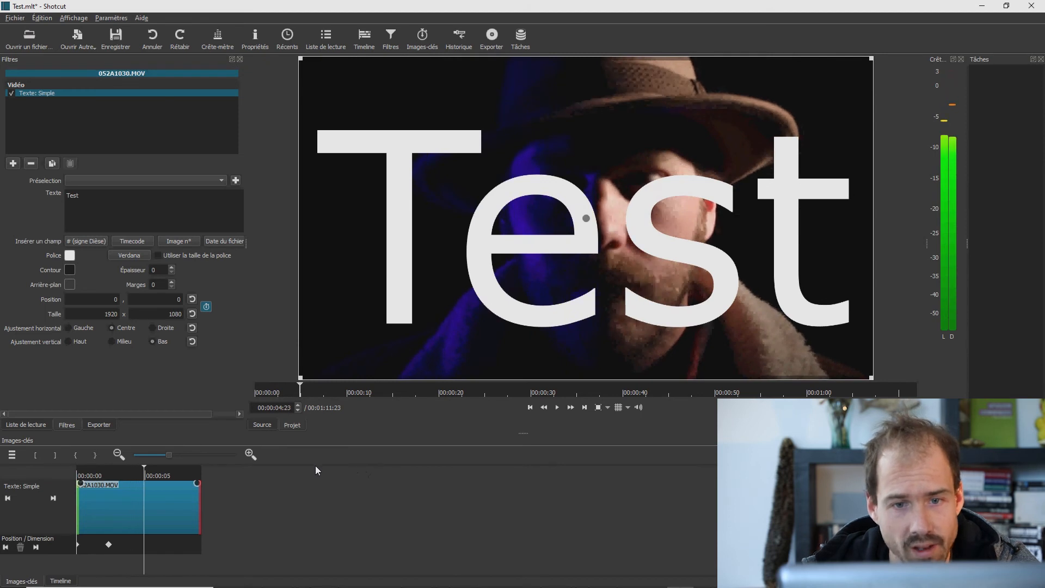
Step: Add a position keyframe for the Test text at 00:00:04:23, select it, and set its horizontal position to 0
click(110, 300)
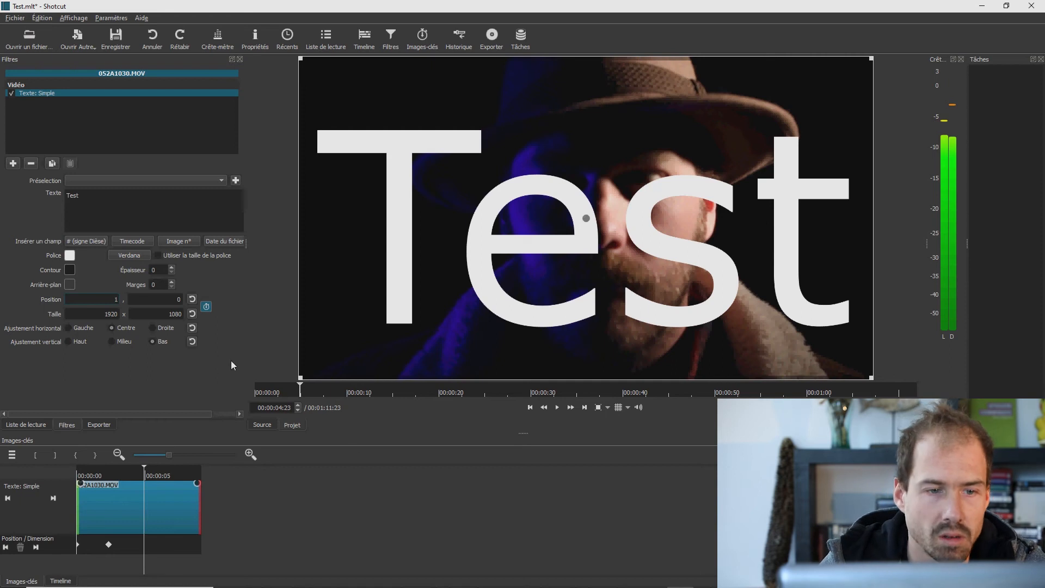
key(Return)
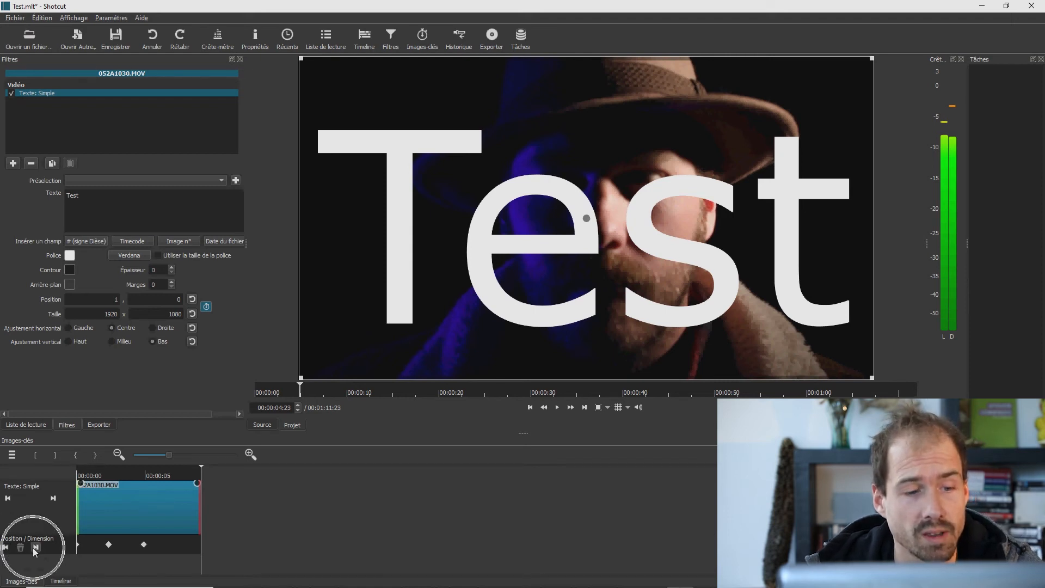
click(6, 547)
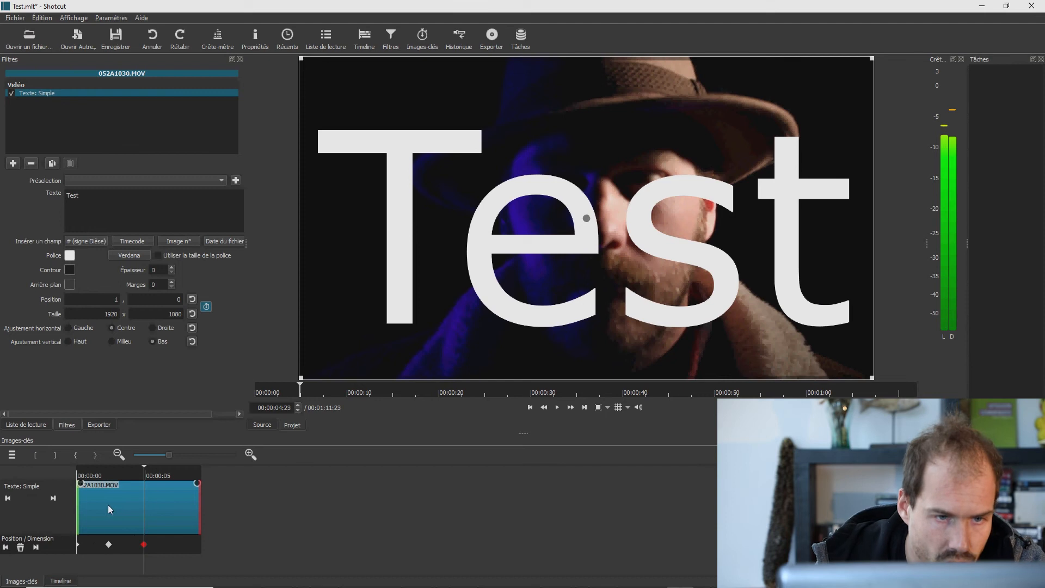
click(115, 300)
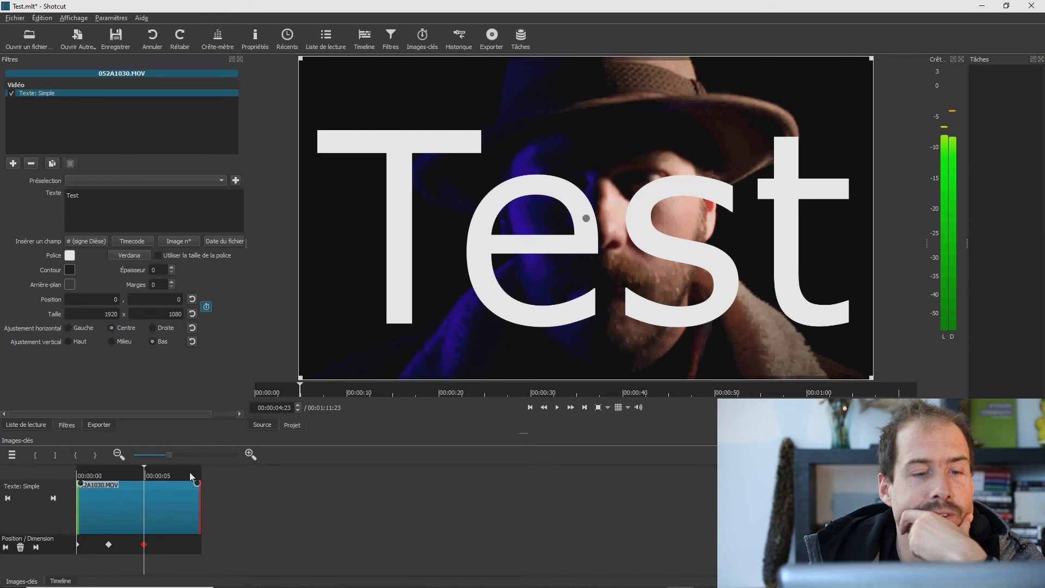
Step: Scrub to the end of the clip and go back frame by frame to about 00:00:08:13
click(190, 471)
drag(184, 471, 206, 471)
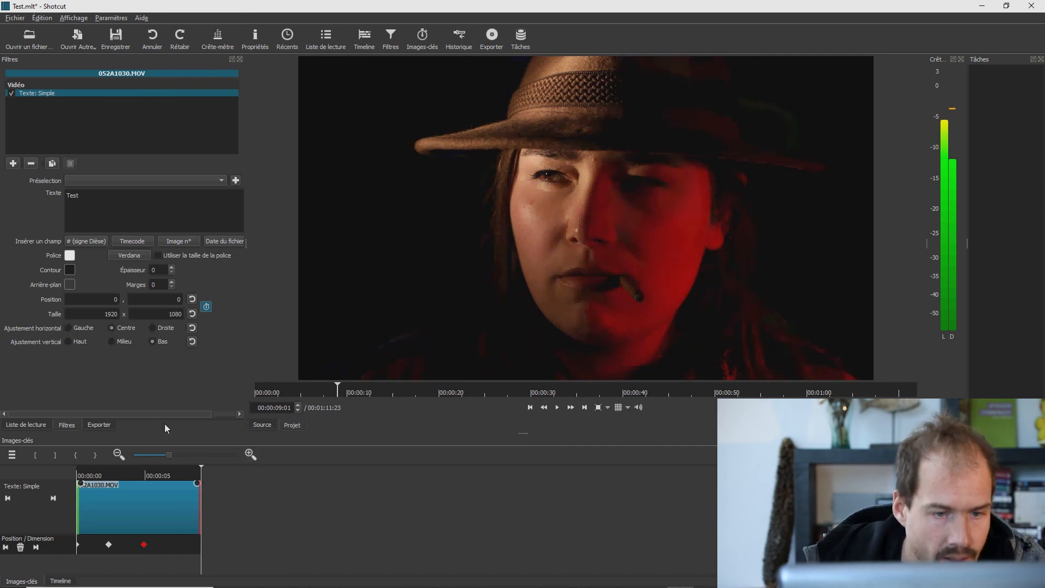
key(Left)
key(Left)
key(Left)
key(Left)
key(Left)
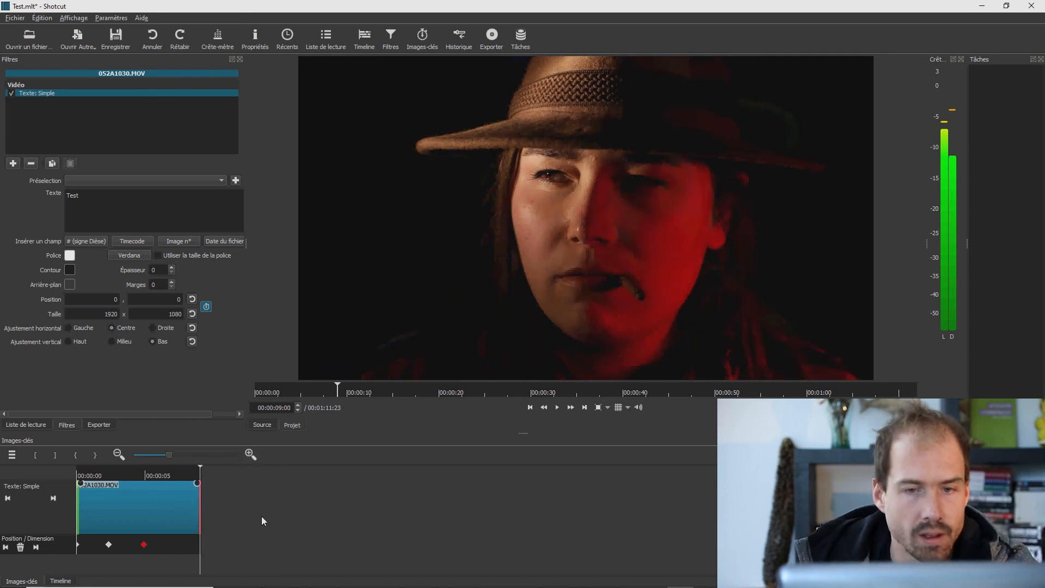
key(Left)
key(Left)
key(Left)
key(Left)
key(Left)
key(Left)
key(Left)
key(Left)
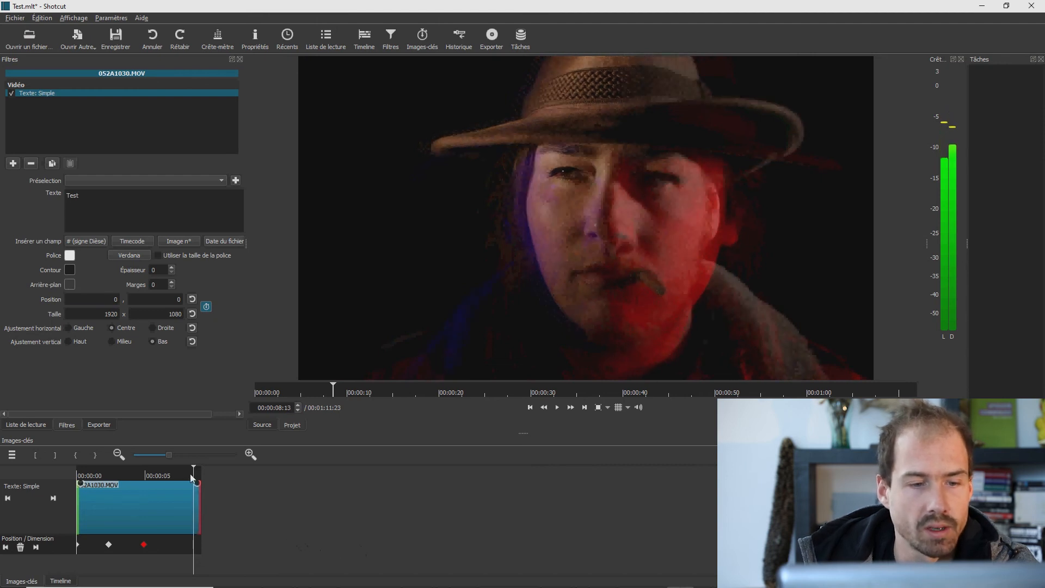
Step: Return to the 00:00:04:23 keyframe and advance frame by frame to 00:00:05:11
drag(191, 477, 145, 492)
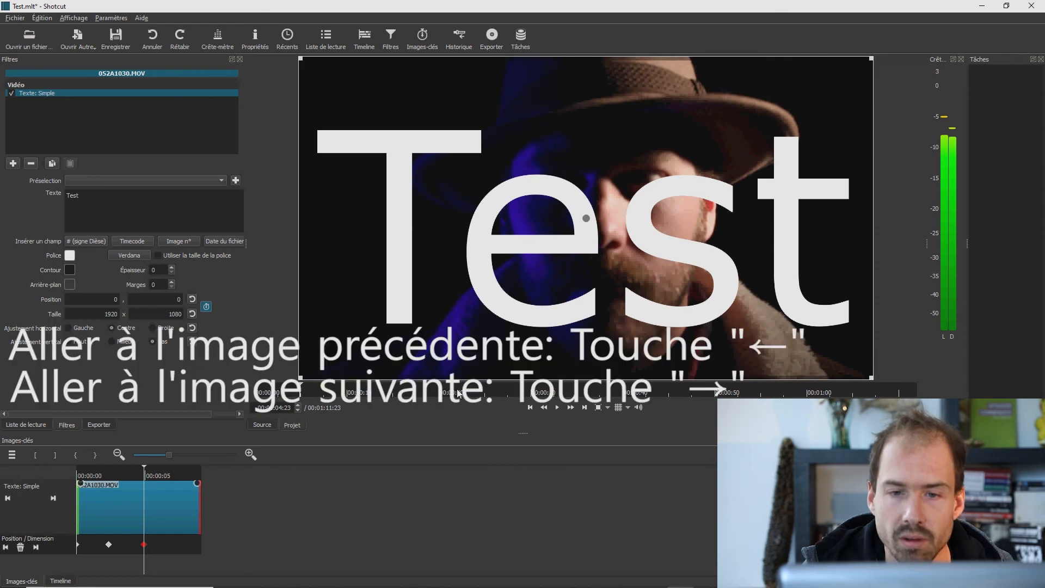
key(Left)
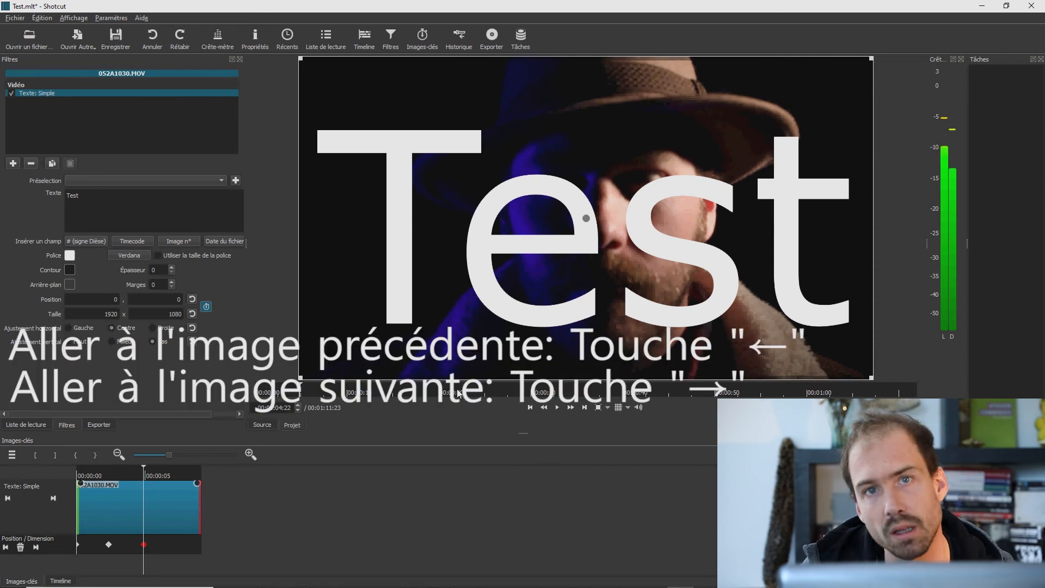
key(Right)
key(Right)
key(Right)
key(Right)
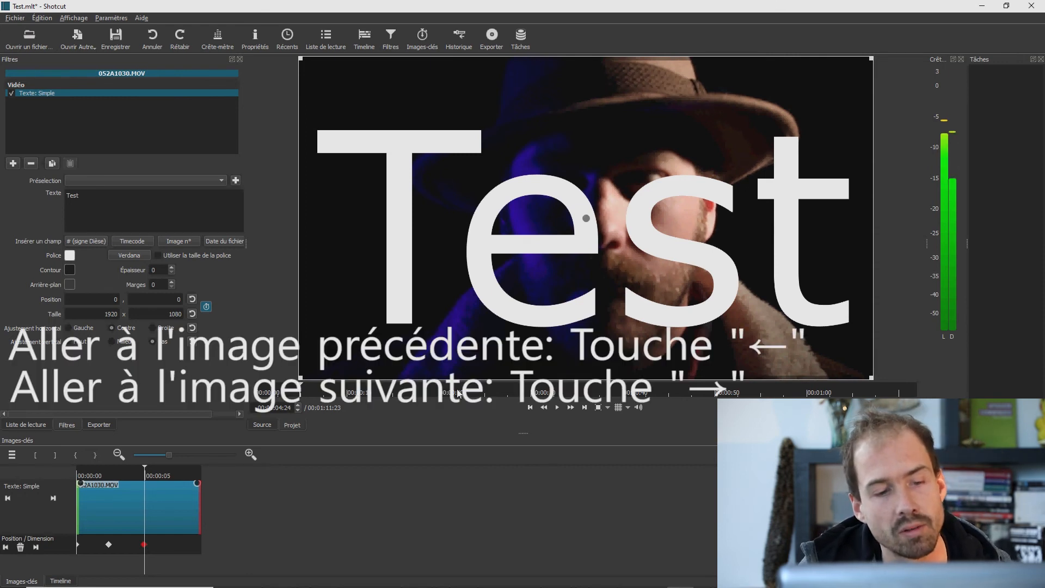
key(Right)
key(Right)
key(Right)
key(Right)
key(Right)
key(Right)
key(Right)
key(Right)
key(Right)
key(Right)
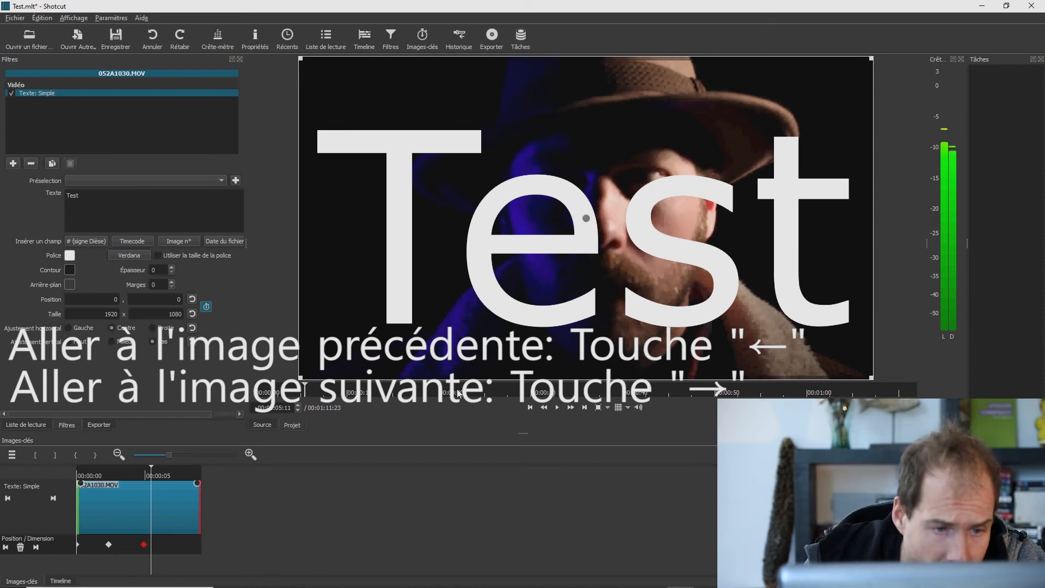
Step: Add a position keyframe at 00:00:07:02 that places the Test text beyond the frame's right edge at 2000, -16
drag(149, 469, 180, 479)
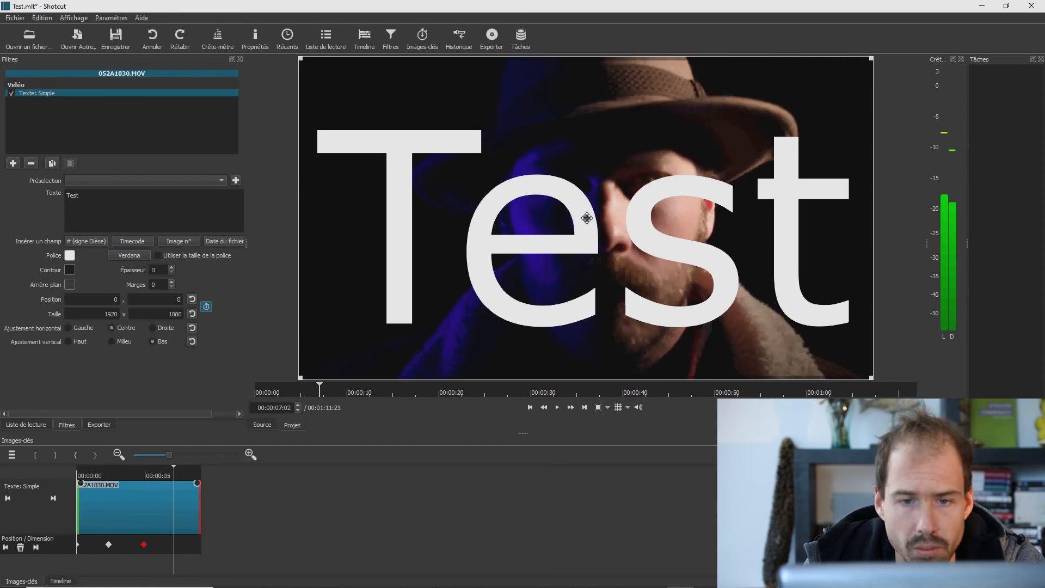
drag(587, 217, 896, 219)
drag(992, 223, 1044, 217)
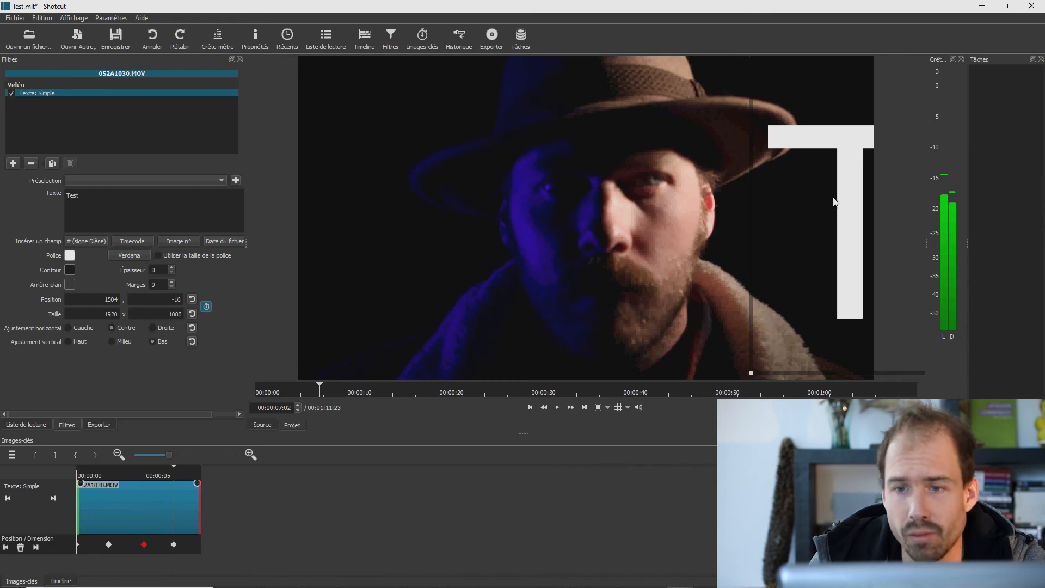
drag(810, 203, 853, 206)
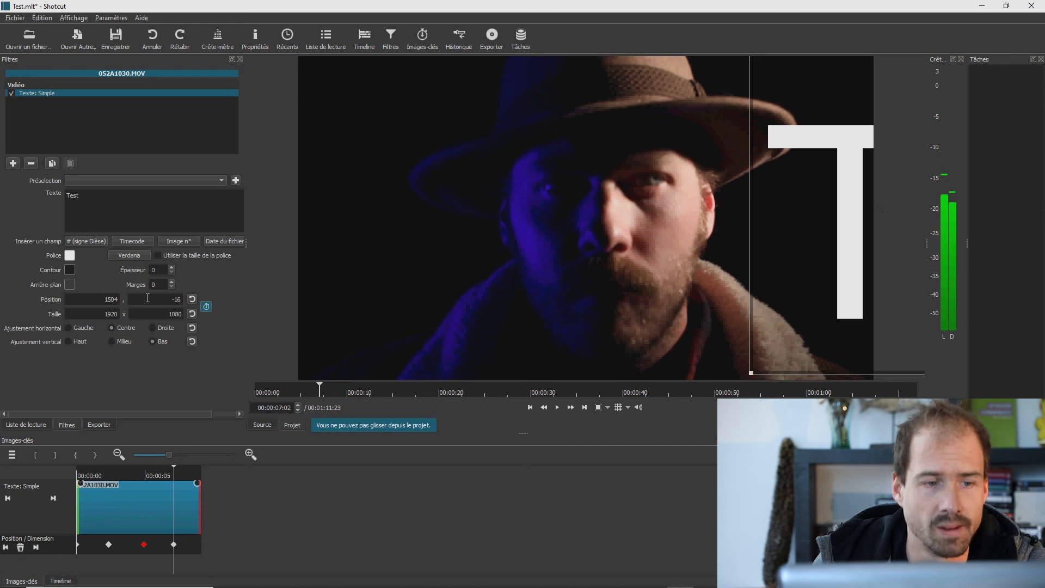
double_click(102, 299)
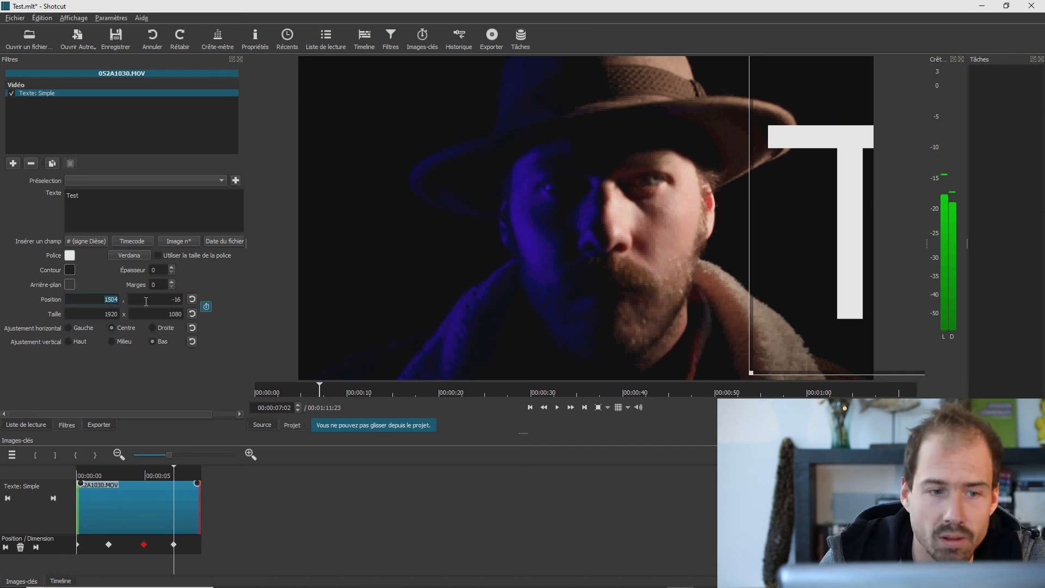
text(2000)
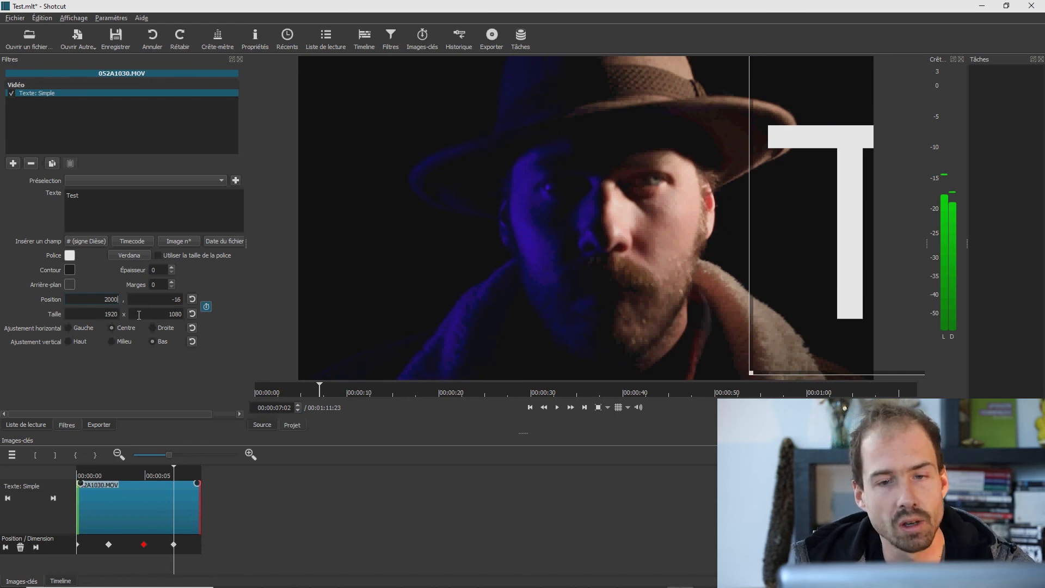
click(314, 512)
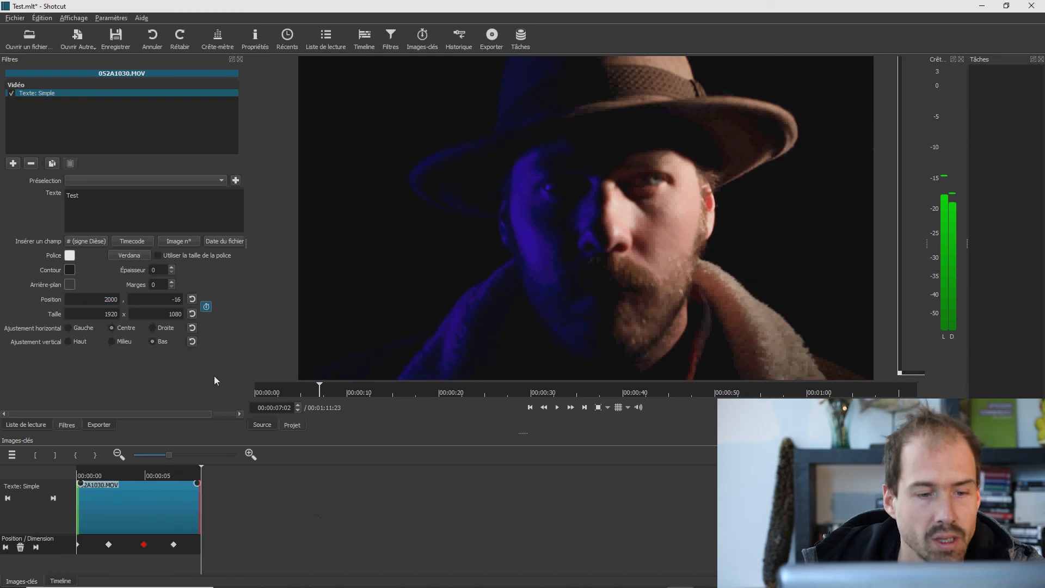
Step: Play the clip from 00:00:00:00 past the last keyframe to check the text sliding in and out
drag(183, 475, 77, 477)
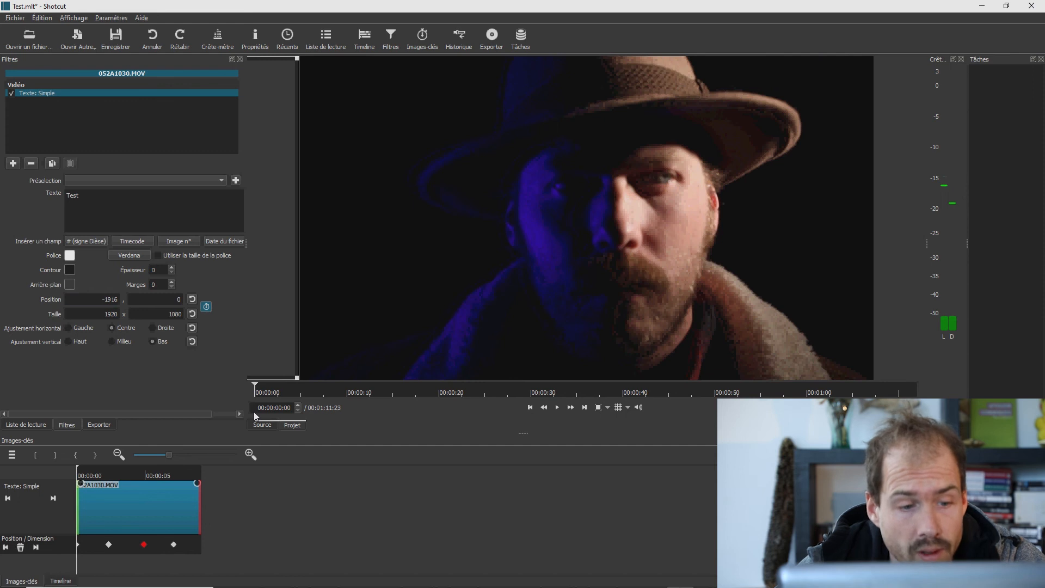
key(space)
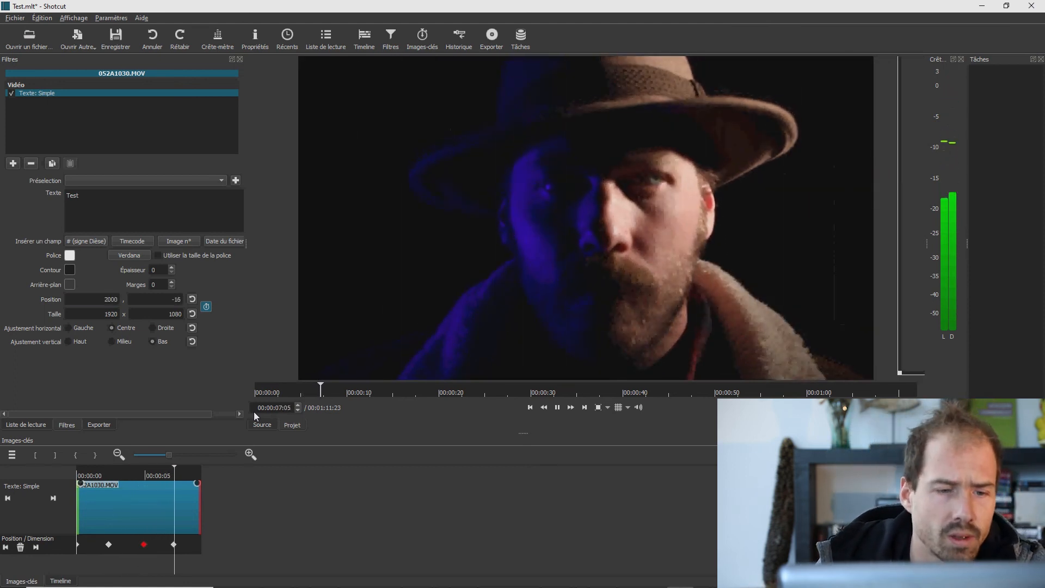
key(space)
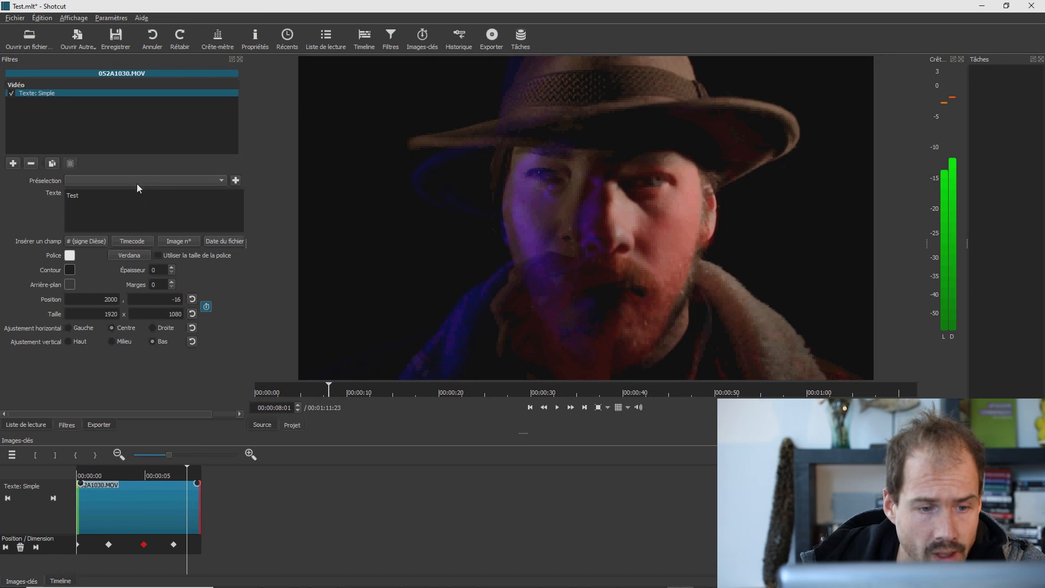
Step: Return to the project timeline and go to its start and its end to review the edit's extent
click(113, 474)
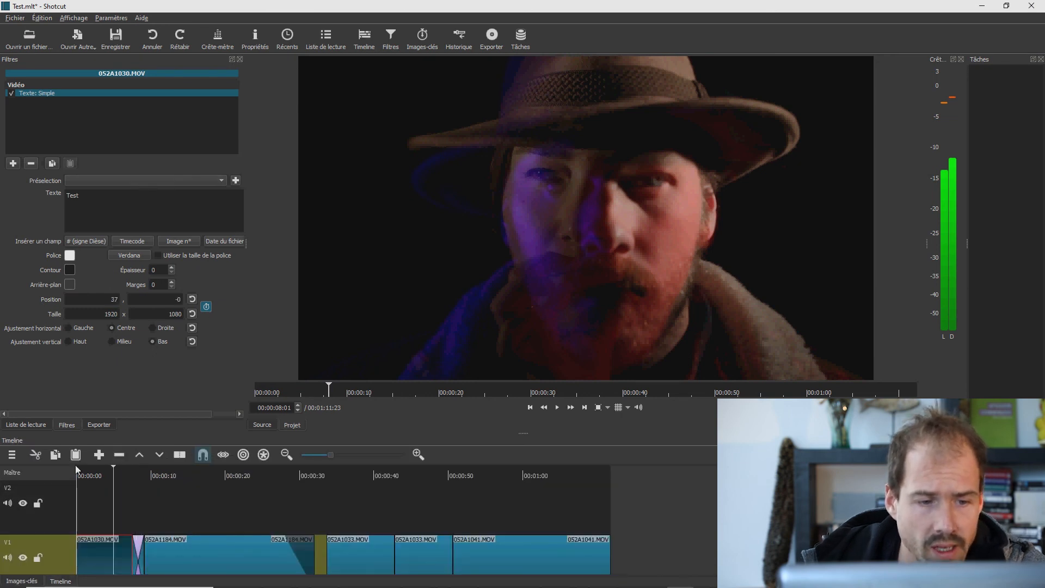
click(76, 469)
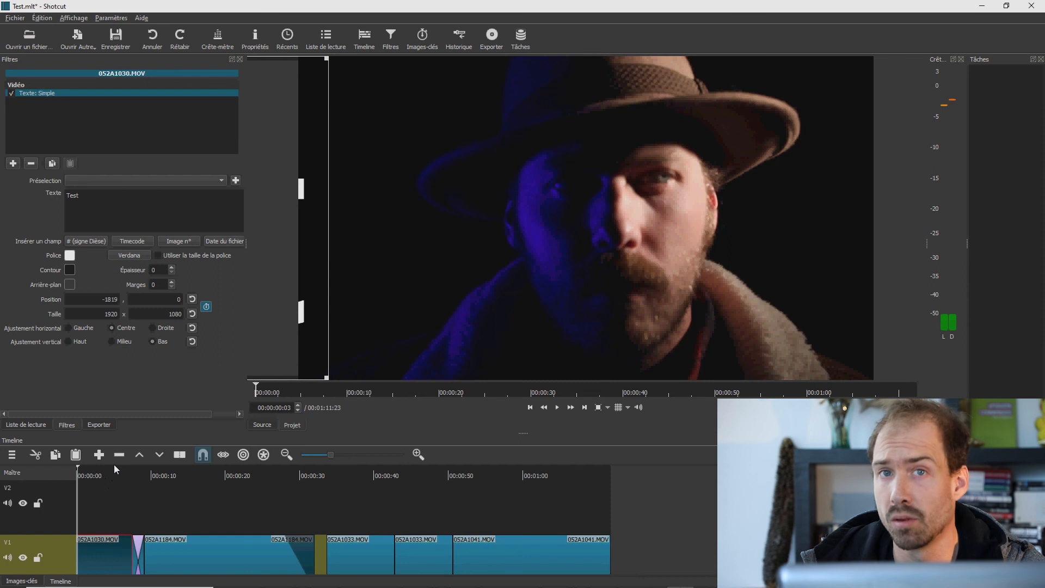
key(End)
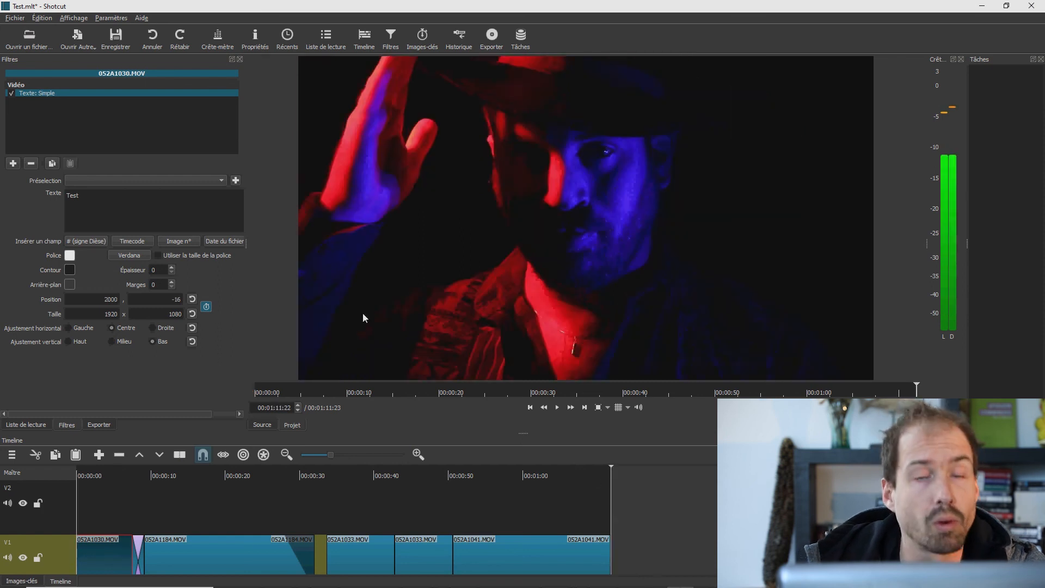
Step: Open the video export settings and choose the H.264 Baseline Profile preset
click(13, 22)
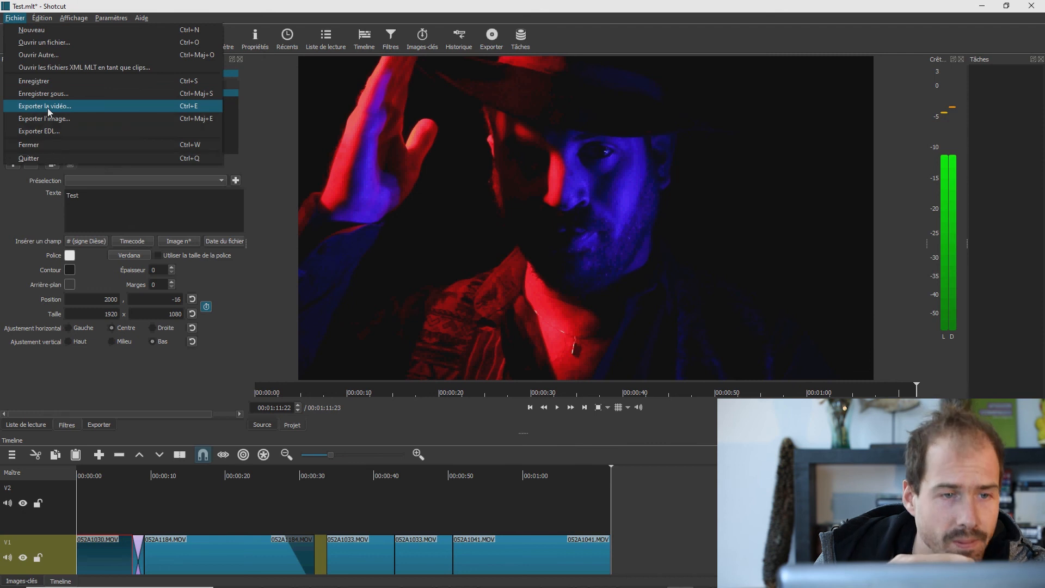
click(47, 108)
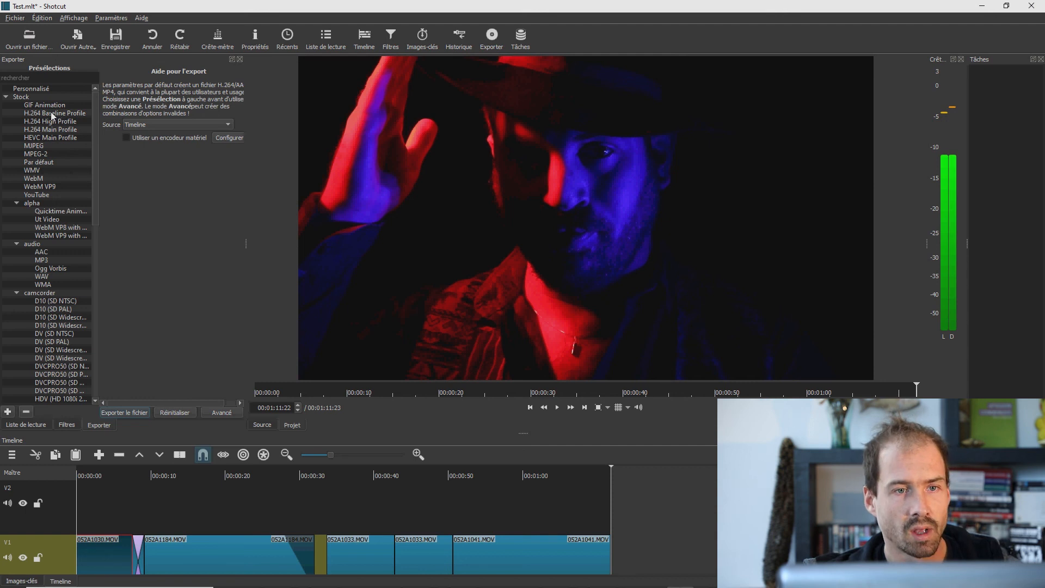
click(52, 114)
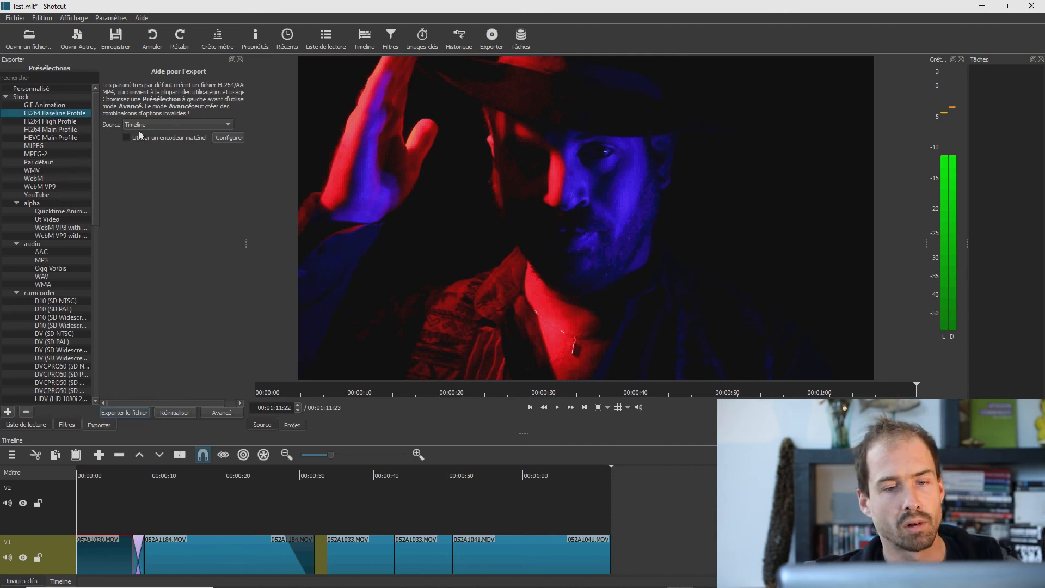
Step: Scrub the timeline back to 00:00:08:14, within the transition after the first clip
drag(609, 465, 273, 474)
click(151, 528)
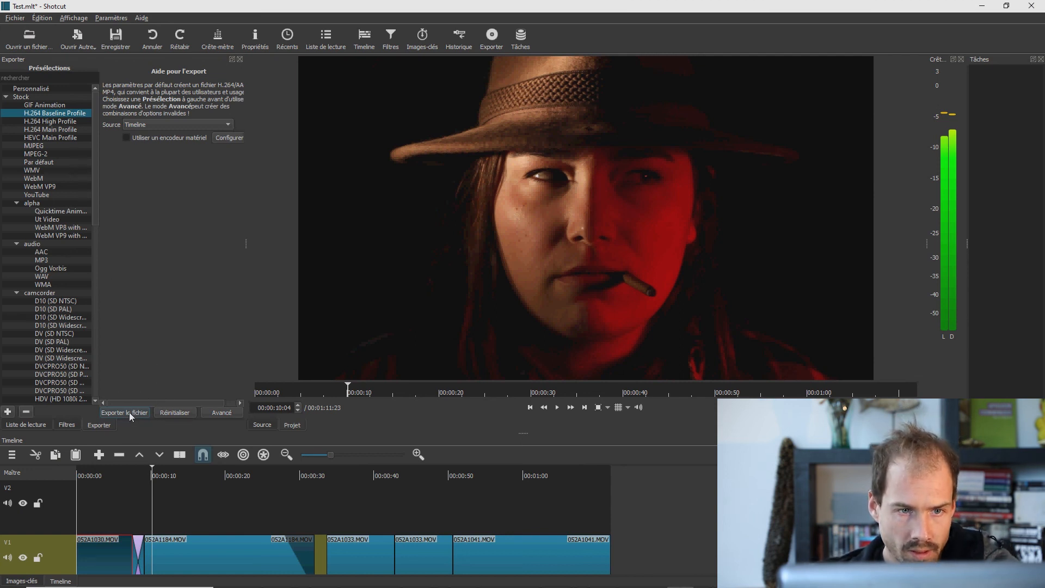
key(Page_Up)
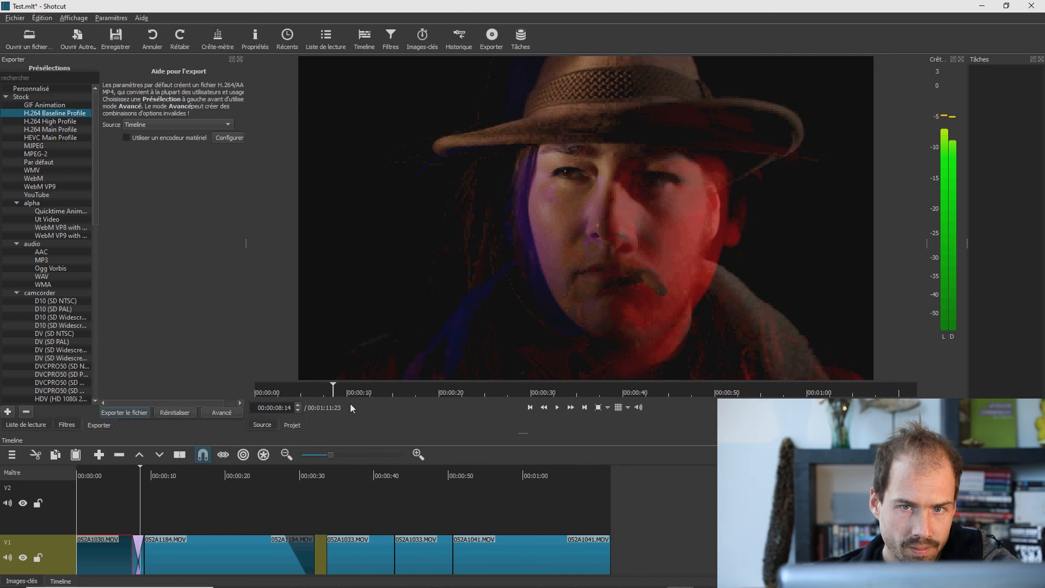
Step: Export the timeline as an mp4 file named Test to the Bureau folder and select its export task
click(133, 414)
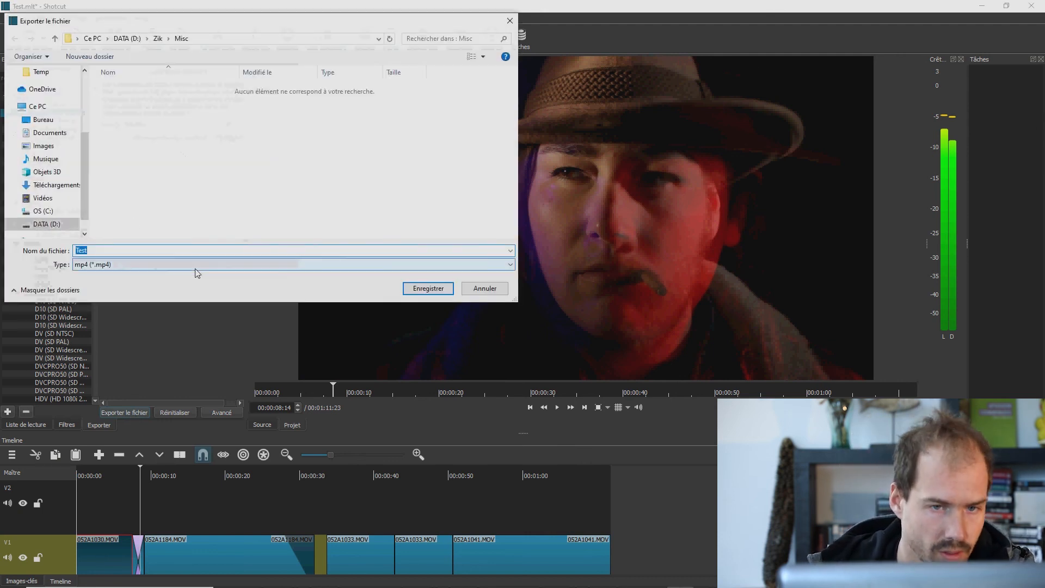
click(57, 120)
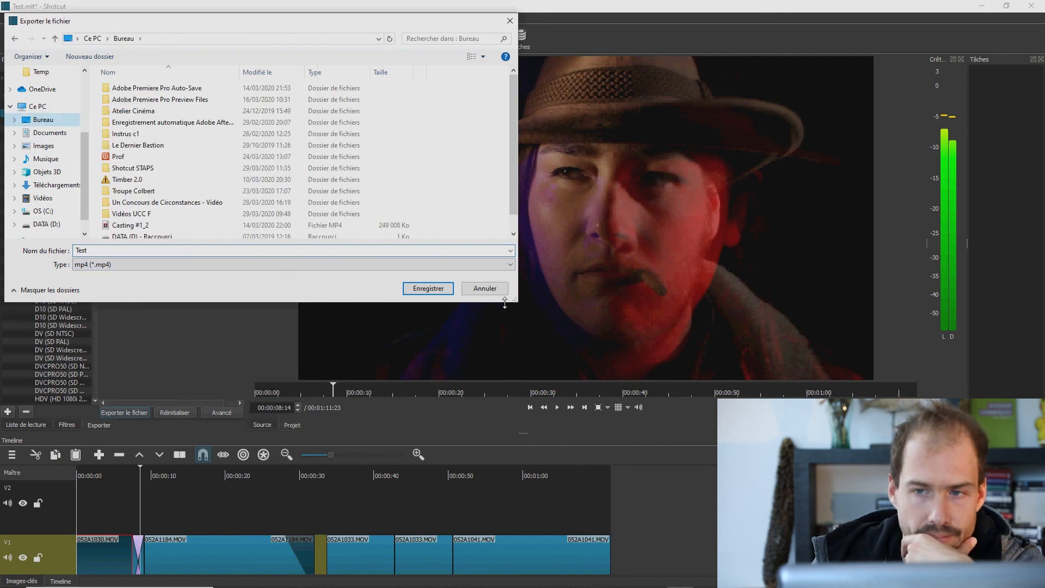
click(429, 289)
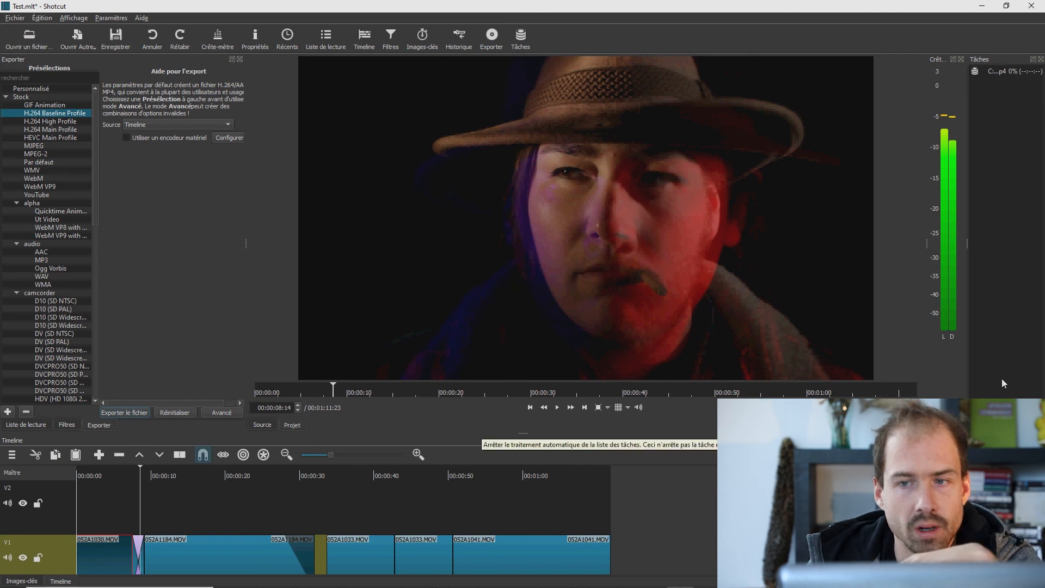
click(1013, 73)
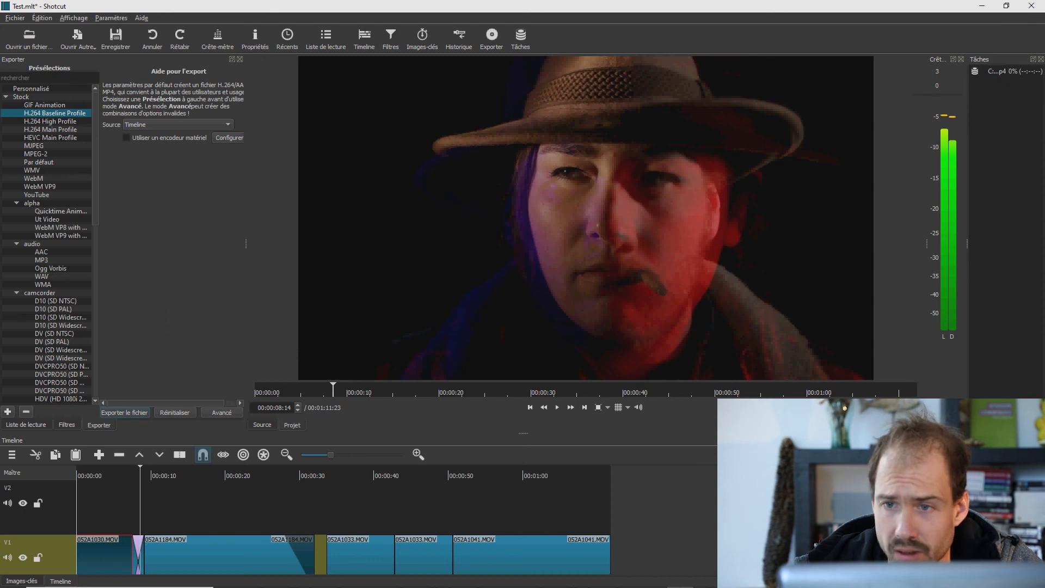